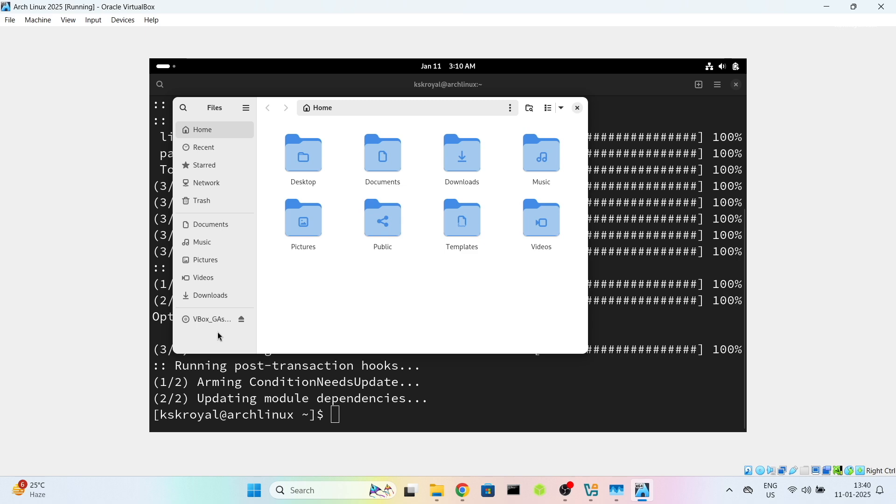
Open the VBox_GAs_7.1.4 disc in the Arch Linux guest's file manager
{"action": "left_click", "coordinate": [219, 322]}
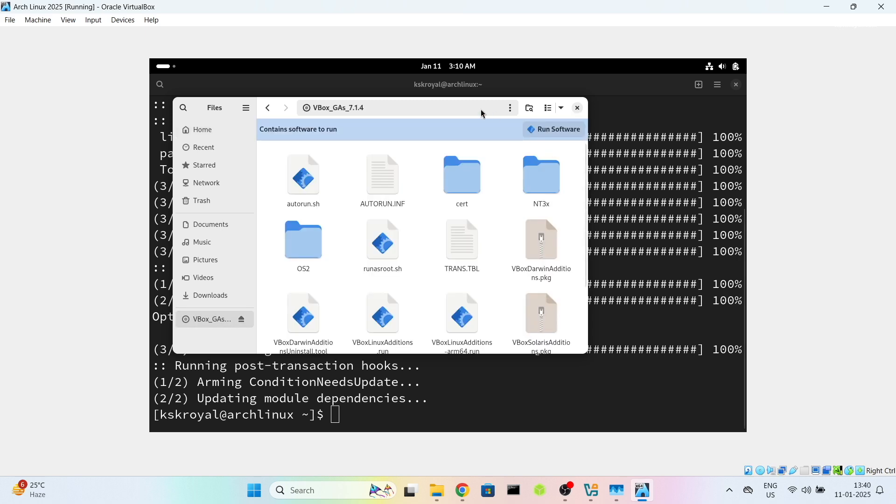
{"action": "double_click", "coordinate": [279, 102]}
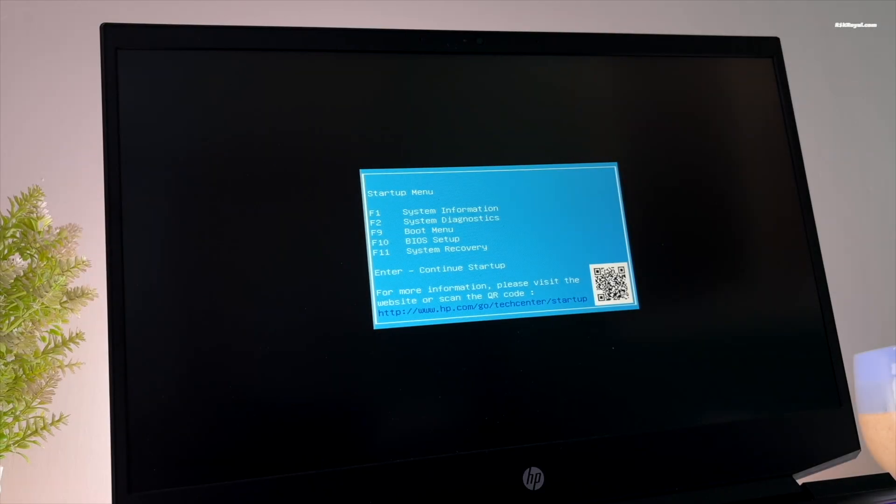
Enter the BIOS setup and set Virtualization Technology to Enabled in the configuration settings
{"action": "key", "text": "F10"}
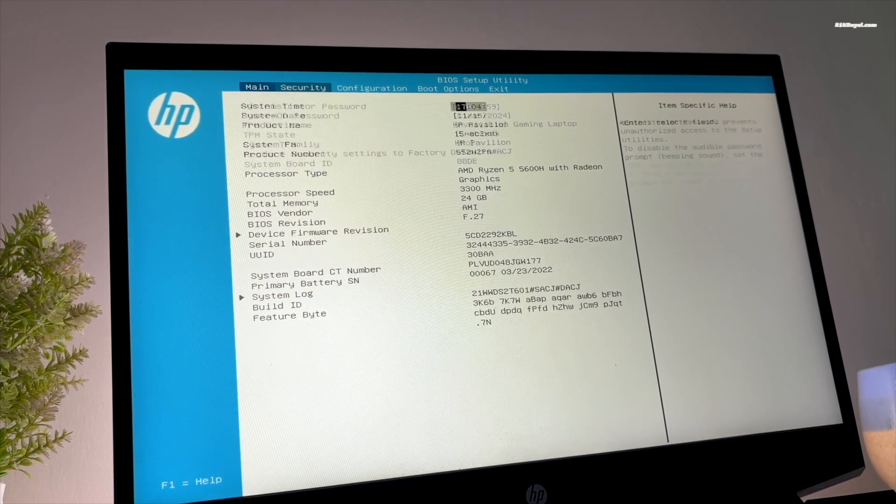
{"action": "key", "text": "Right"}
{"action": "key", "text": "Right"}
{"action": "key", "text": "Down"}
{"action": "key", "text": "Down"}
{"action": "key", "text": "Up"}
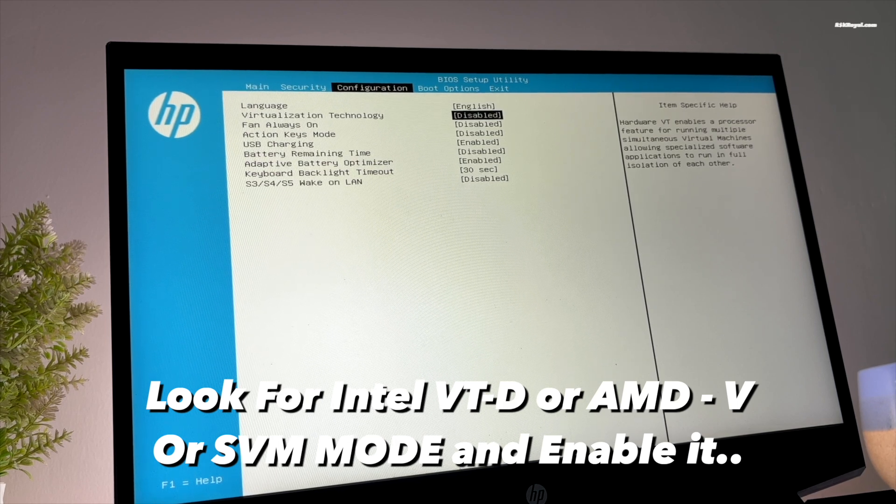
{"action": "key", "text": "Return"}
{"action": "key", "text": "Down"}
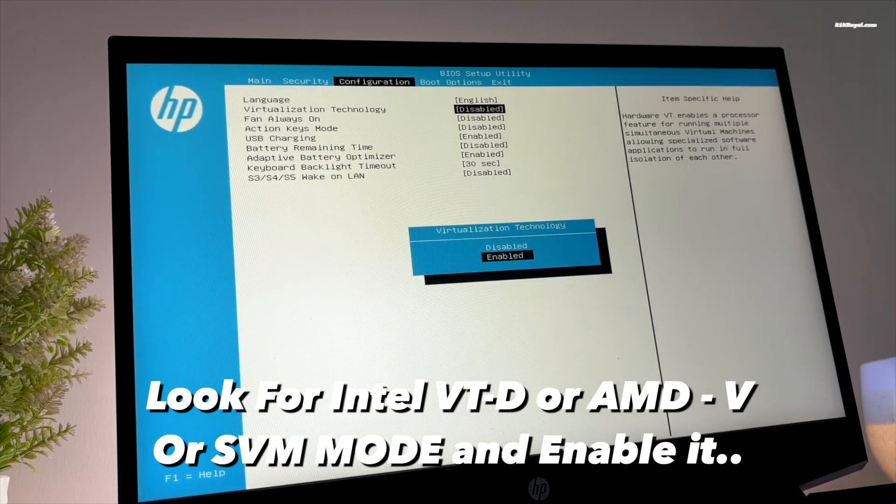
{"action": "key", "text": "Return"}
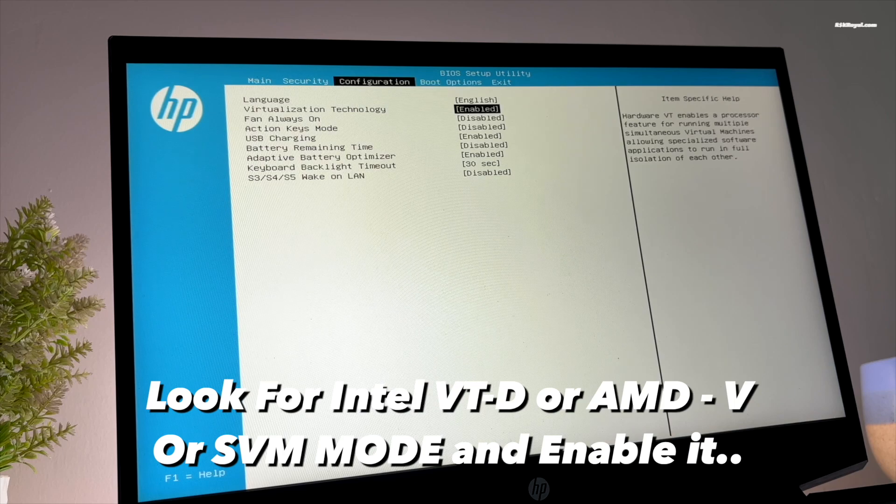
Save the BIOS changes and exit the setup utility, confirming the save
{"action": "key", "text": "Right"}
{"action": "key", "text": "Right"}
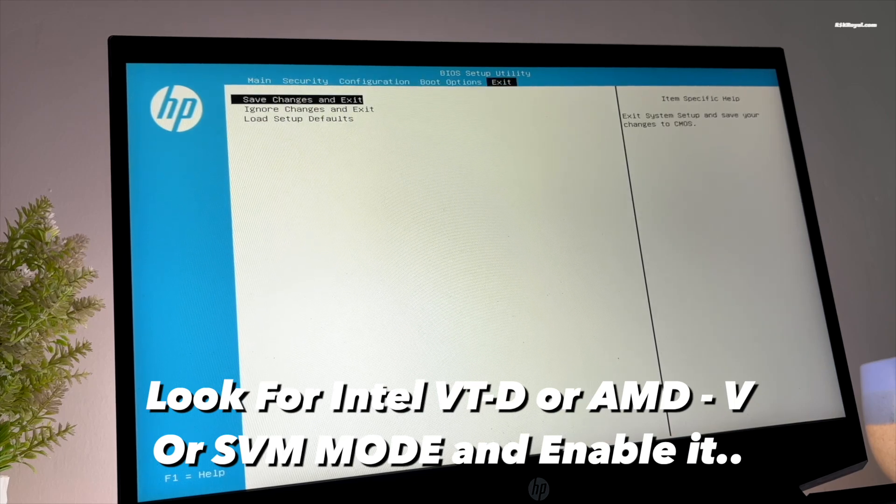
{"action": "key", "text": "Return"}
{"action": "key", "text": "Return"}
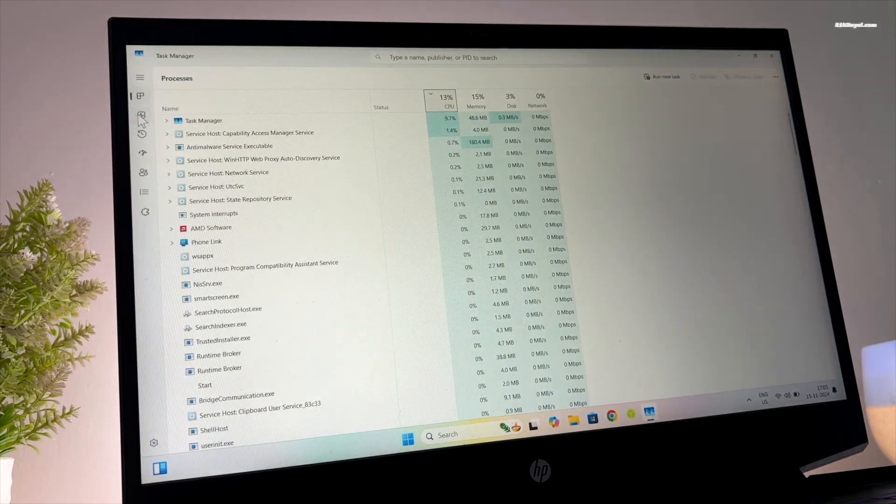
Examine the CPU performance details in Task Manager to check the virtualization status
{"action": "left_click", "coordinate": [141, 116]}
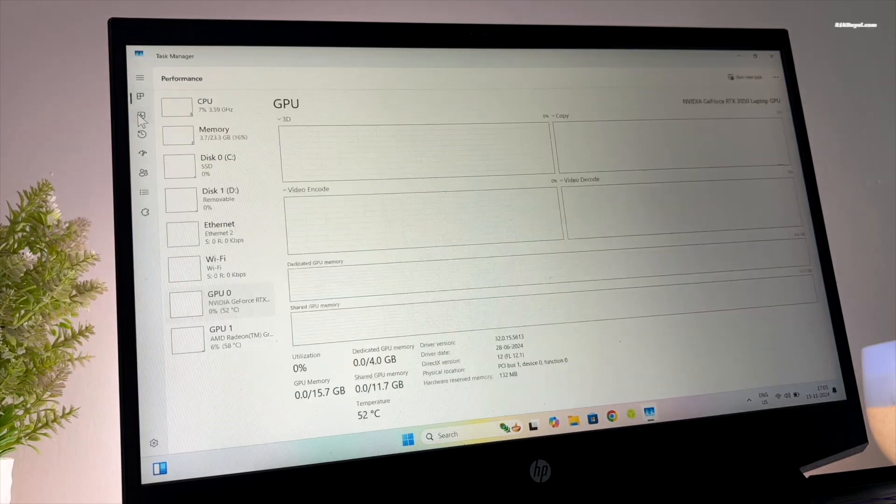
{"action": "left_click", "coordinate": [204, 110]}
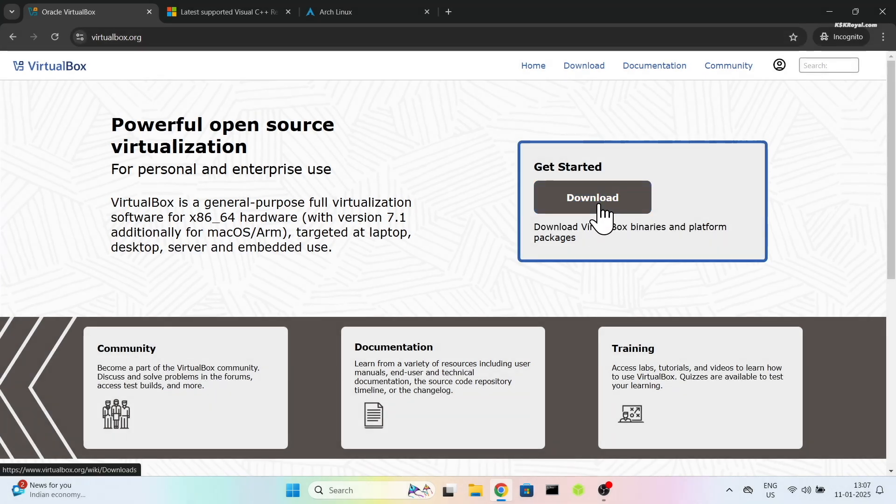
Download the VirtualBox 7.1.4 package for Windows hosts from virtualbox.org and save it in the Documents\Arch folder
{"action": "left_click", "coordinate": [601, 219]}
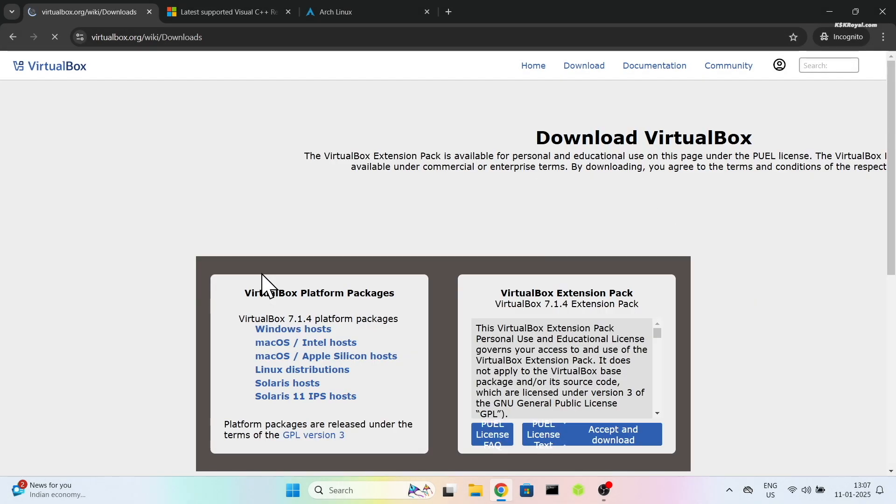
{"action": "scroll", "coordinate": [308, 317], "scroll_direction": "down", "scroll_amount": 2}
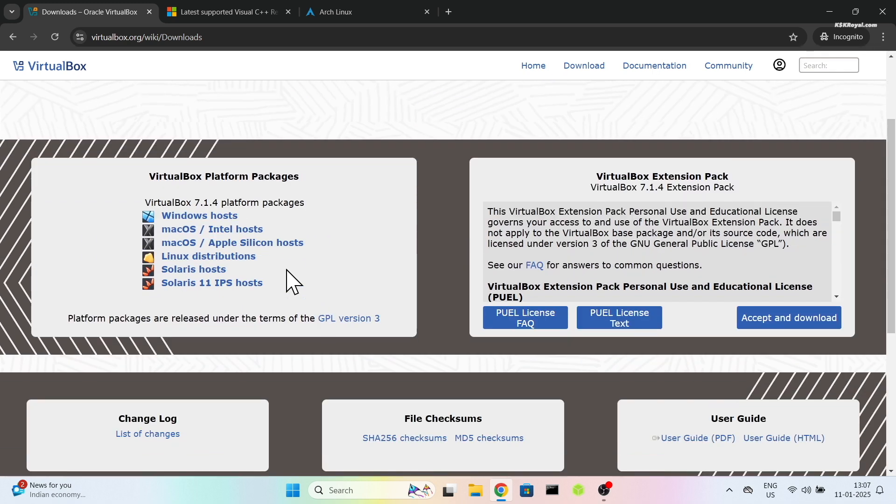
{"action": "triple_click", "coordinate": [229, 202]}
{"action": "left_click", "coordinate": [330, 217]}
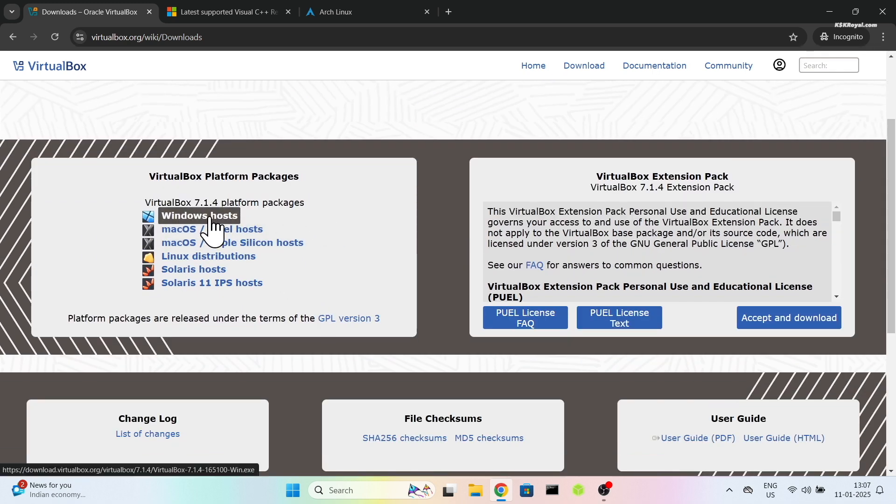
{"action": "left_click", "coordinate": [213, 219]}
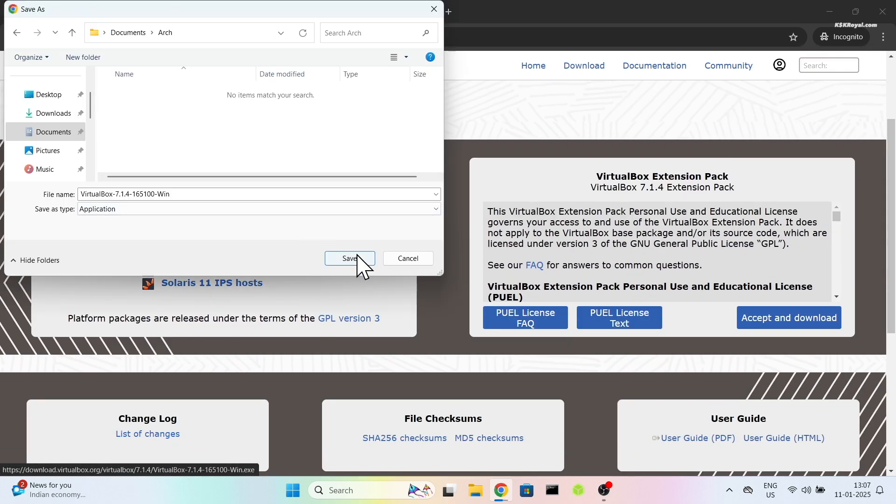
{"action": "left_click", "coordinate": [350, 259]}
{"action": "left_click", "coordinate": [800, 37]}
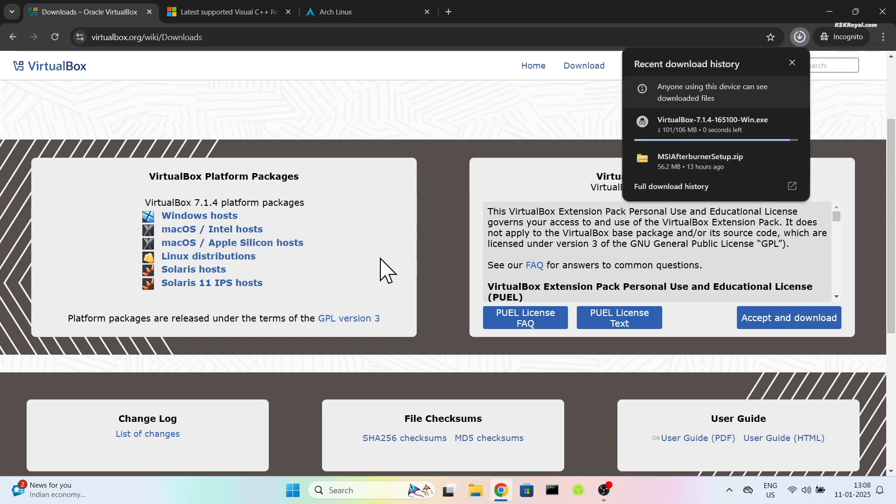
Download the latest X64 Visual C++ Redistributable from the Microsoft page and save it as VC_redist.x64 in the Arch folder
{"action": "left_click", "coordinate": [216, 10]}
{"action": "triple_click", "coordinate": [310, 117]}
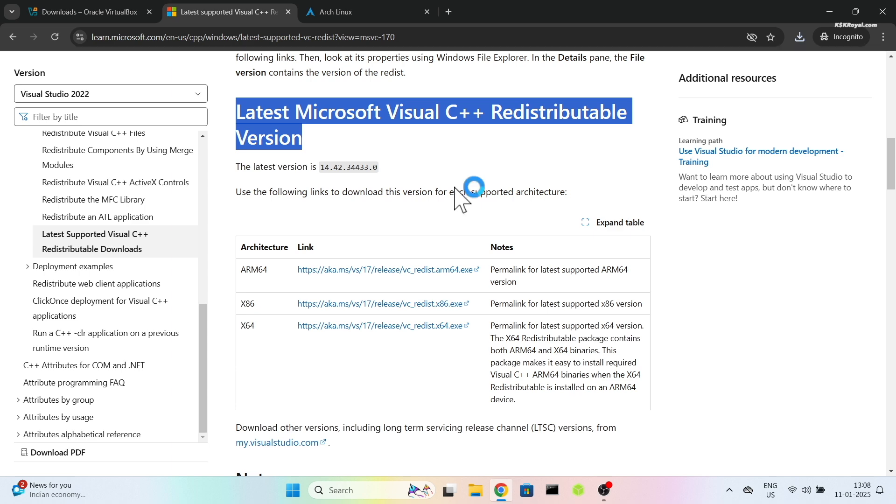
{"action": "left_click", "coordinate": [364, 260]}
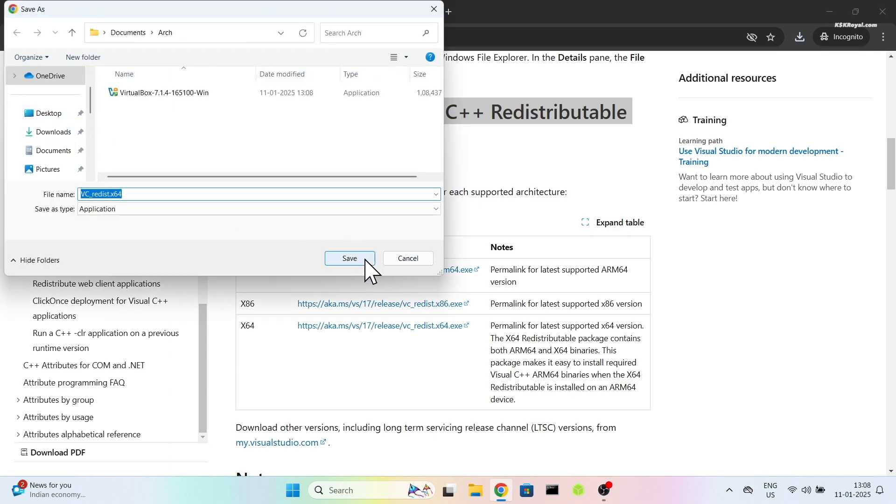
Request archlinux-2025.01.01-x86_64.iso from the worldwide geo.mirror.pkgbuild.com mirror on the Arch Linux download page and cancel the save
{"action": "key", "text": "ctrl+Tab"}
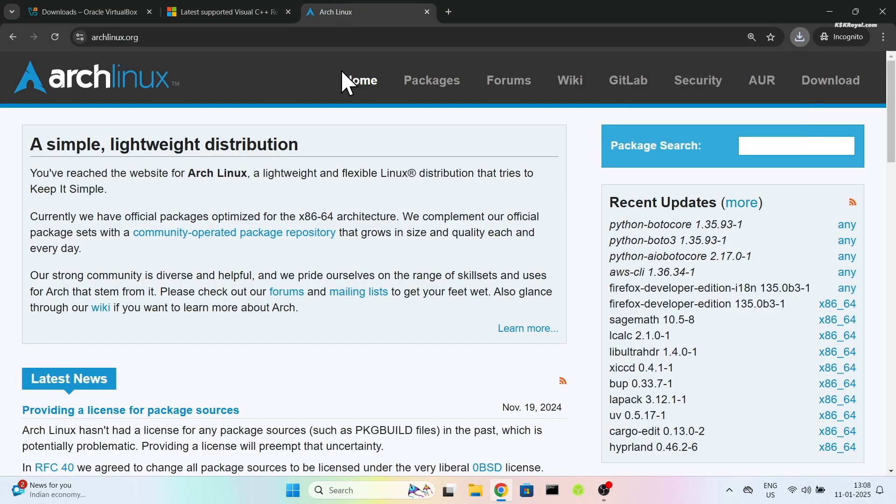
{"action": "left_click", "coordinate": [841, 83]}
{"action": "scroll", "coordinate": [327, 343], "scroll_direction": "down", "scroll_amount": 15}
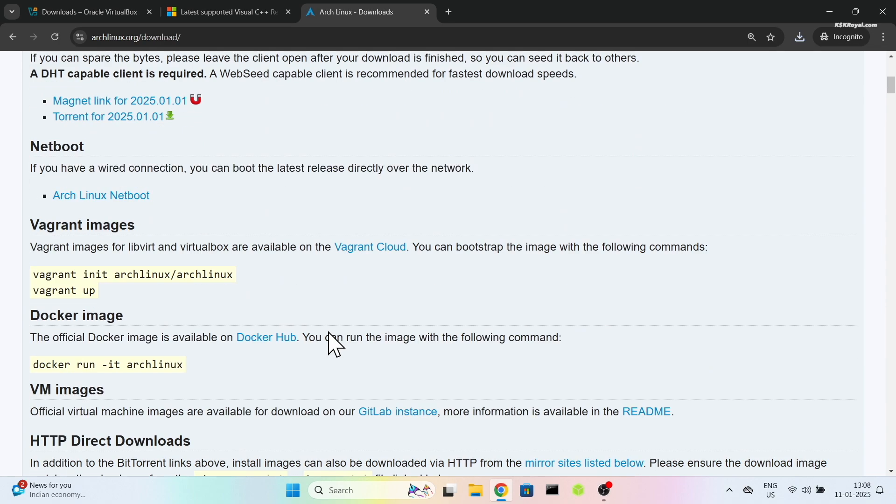
{"action": "scroll", "coordinate": [331, 332], "scroll_direction": "down", "scroll_amount": 13}
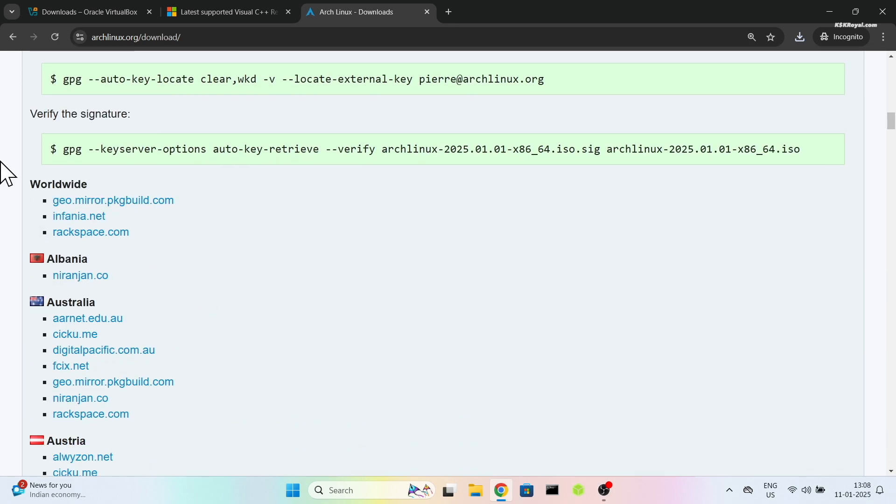
{"action": "left_click", "coordinate": [162, 203]}
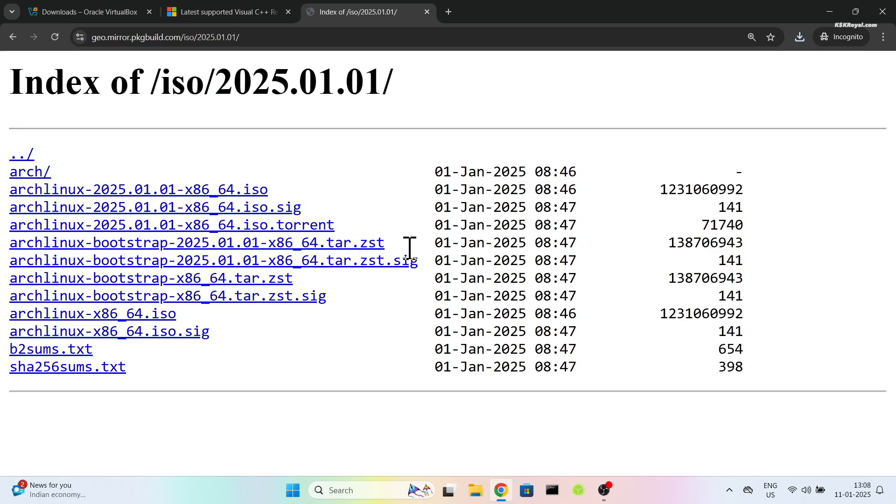
{"action": "left_click", "coordinate": [216, 191]}
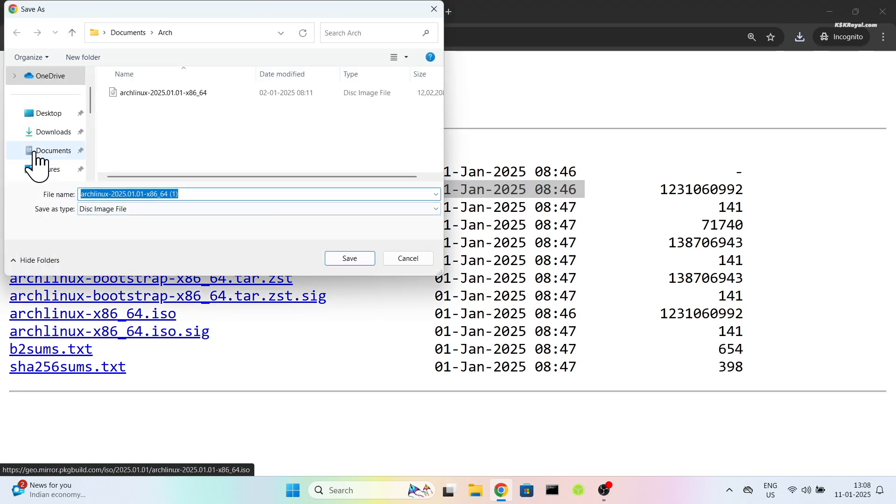
{"action": "left_click", "coordinate": [408, 258]}
Minimize the browser and review the Arch Linux ISO, VC_redist.x64 and VirtualBox installer in the Documents\Arch folder
{"action": "left_click", "coordinate": [830, 11]}
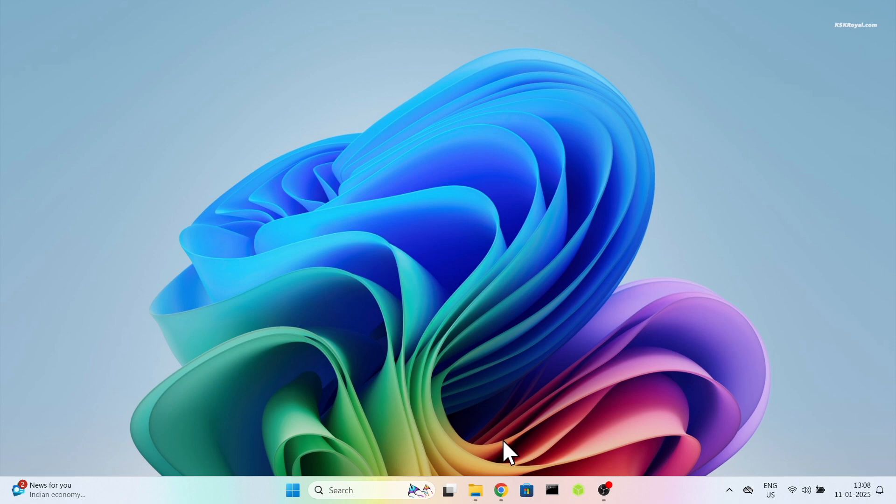
{"action": "left_click", "coordinate": [476, 490]}
{"action": "left_click_drag", "start_coordinate": [544, 283], "coordinate": [97, 114]}
{"action": "left_click", "coordinate": [279, 309]}
{"action": "left_click", "coordinate": [201, 198]}
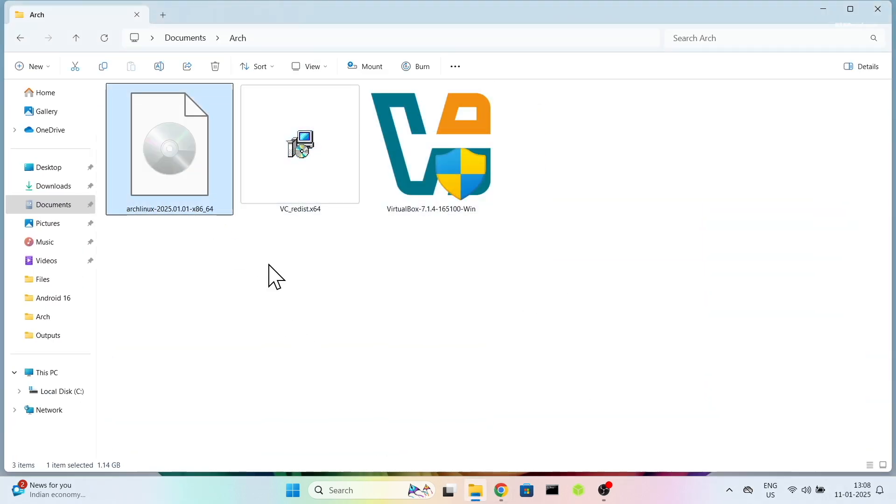
{"action": "left_click", "coordinate": [314, 192]}
{"action": "left_click", "coordinate": [466, 156]}
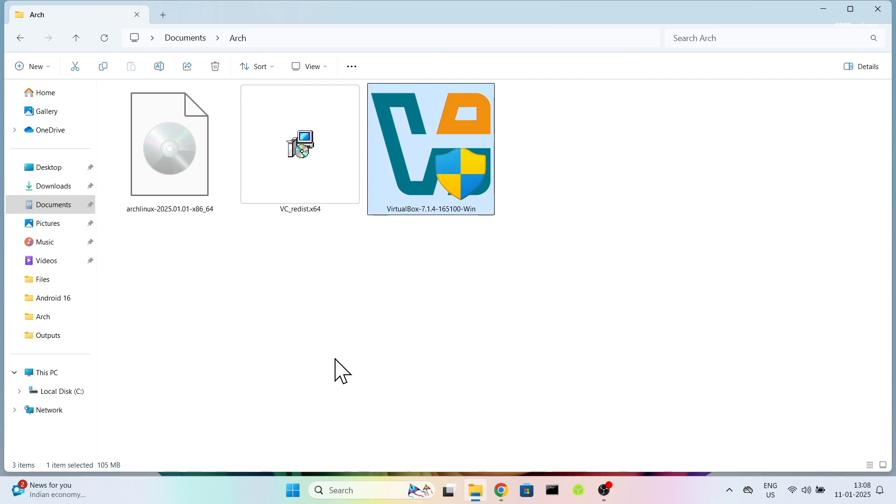
Install the Microsoft Visual C++ 2015-2022 Redistributable (x64) from VC_redist.x64, agreeing to its terms, and close the setup
{"action": "left_click", "coordinate": [332, 159]}
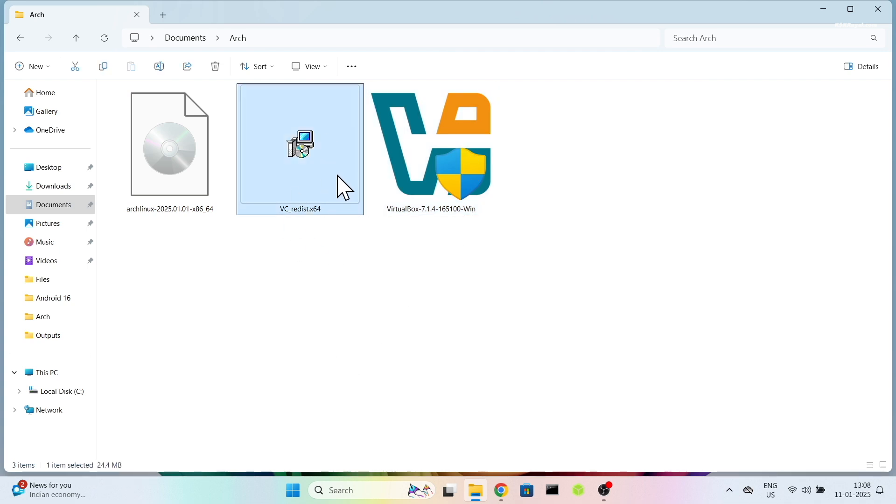
{"action": "double_click", "coordinate": [312, 150]}
{"action": "left_click", "coordinate": [371, 290]}
{"action": "left_click", "coordinate": [513, 308]}
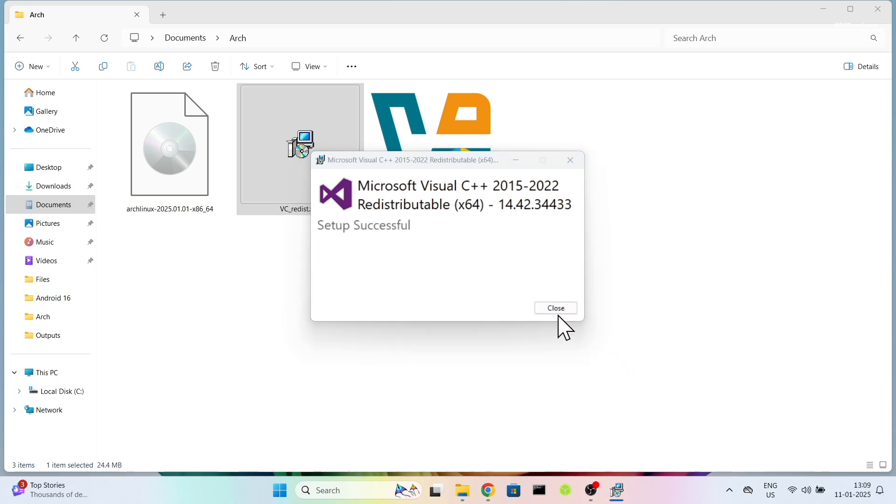
{"action": "left_click", "coordinate": [562, 311]}
Launch the VirtualBox-7.1.4-165100-Win installer, minimize the folder window, and accept the terms of the license agreement
{"action": "left_click", "coordinate": [458, 208]}
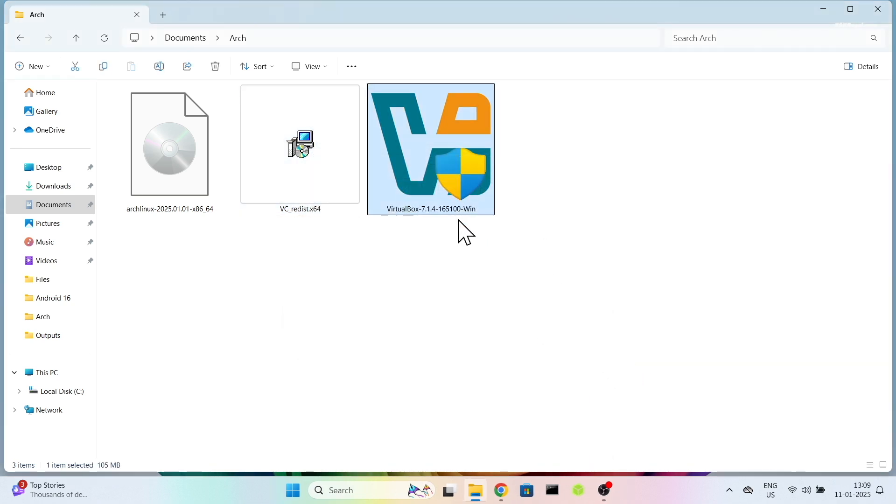
{"action": "double_click", "coordinate": [490, 178]}
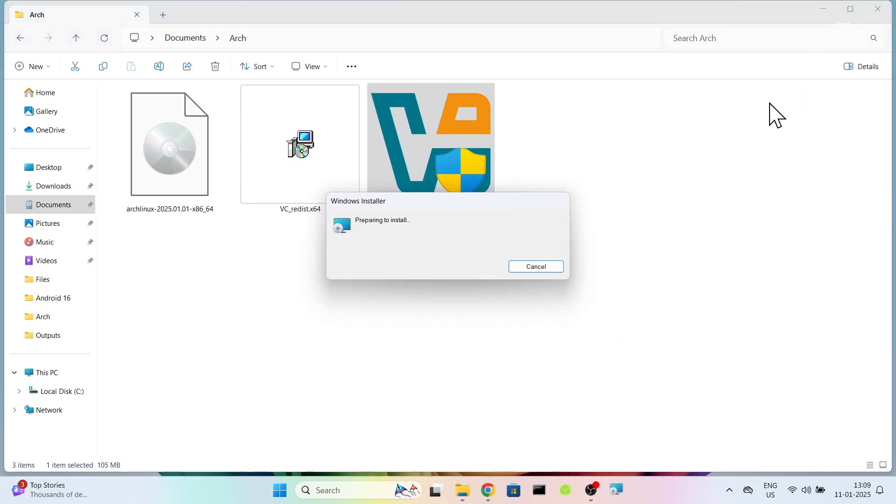
{"action": "left_click", "coordinate": [827, 8]}
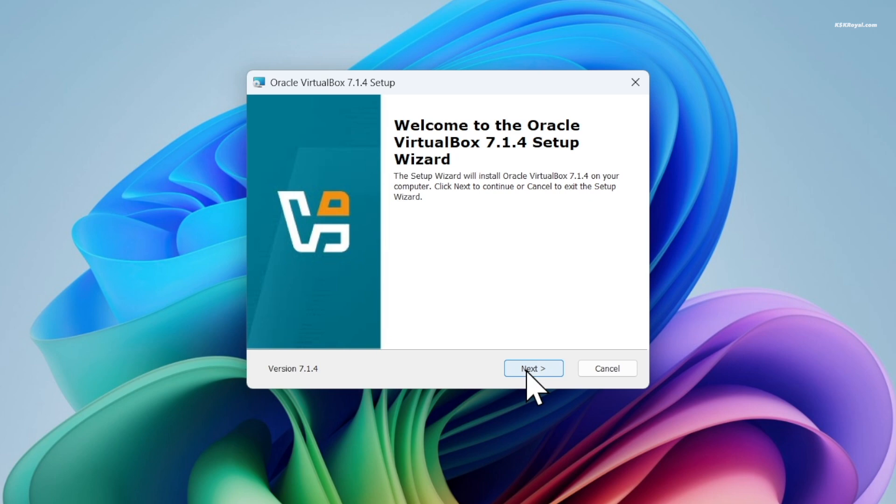
{"action": "left_click", "coordinate": [530, 371]}
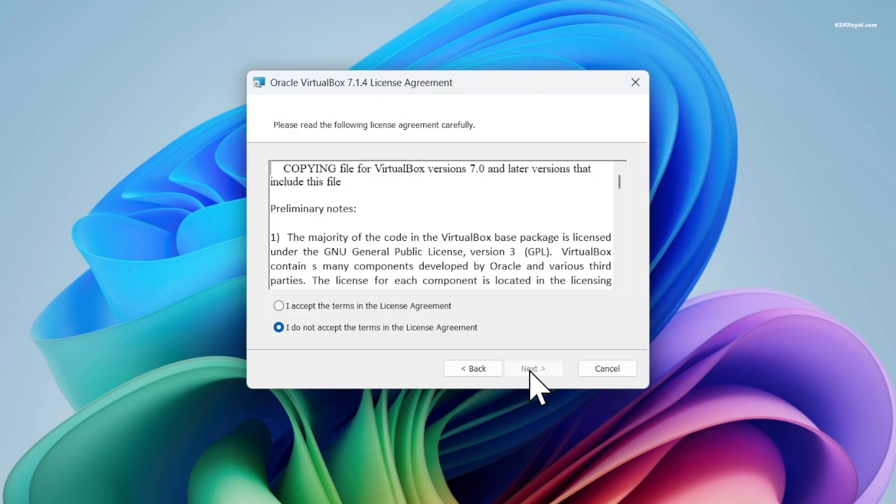
{"action": "left_click", "coordinate": [344, 307]}
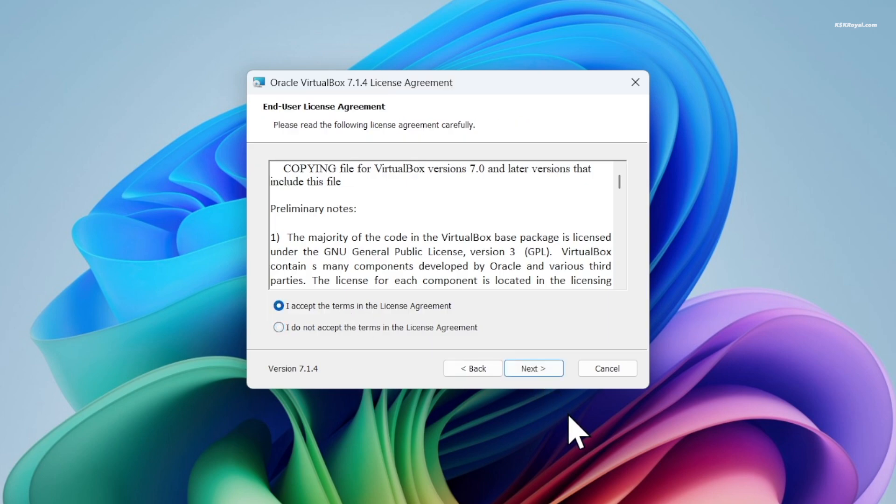
{"action": "left_click", "coordinate": [561, 371]}
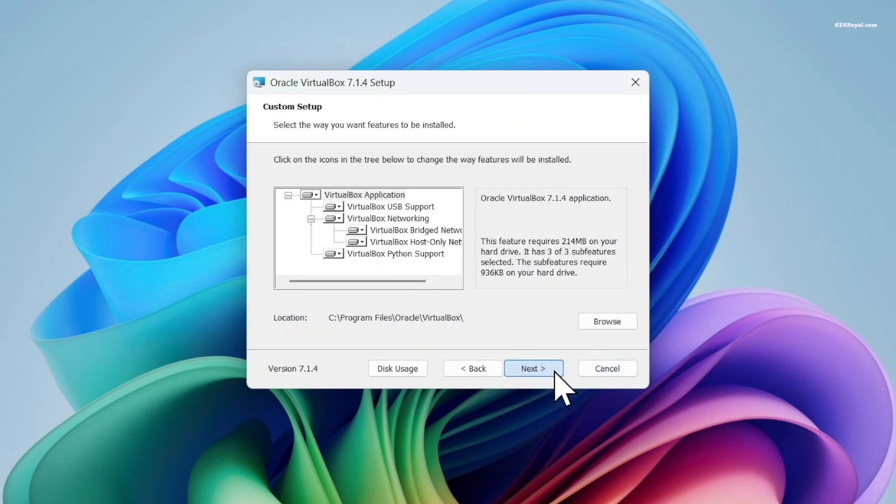
Keep the default VirtualBox features and location, proceed despite the missing Python dependencies, and start the installation
{"action": "left_click", "coordinate": [526, 369]}
{"action": "left_click", "coordinate": [527, 369]}
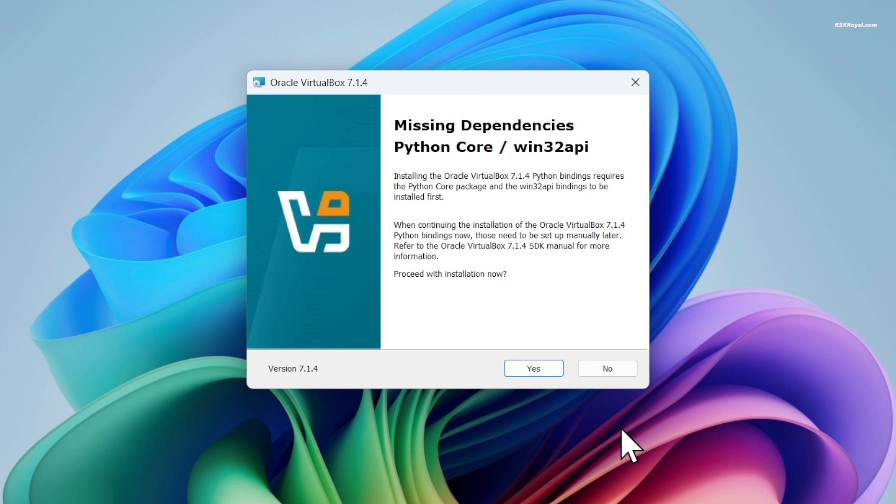
{"action": "left_click", "coordinate": [534, 367]}
{"action": "left_click", "coordinate": [526, 366]}
{"action": "left_click", "coordinate": [526, 368]}
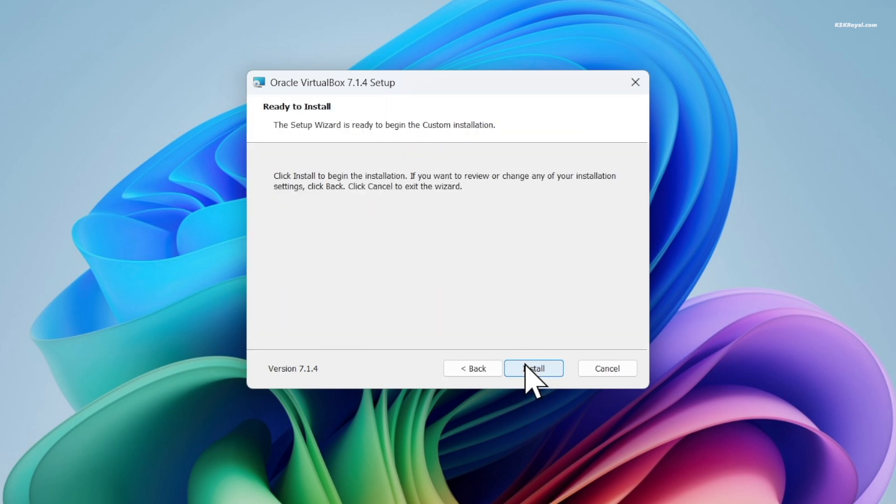
Run the VirtualBox 7.1.4 installation, finish the setup with VirtualBox starting afterward, and maximize the VirtualBox Manager window
{"action": "left_click", "coordinate": [527, 369]}
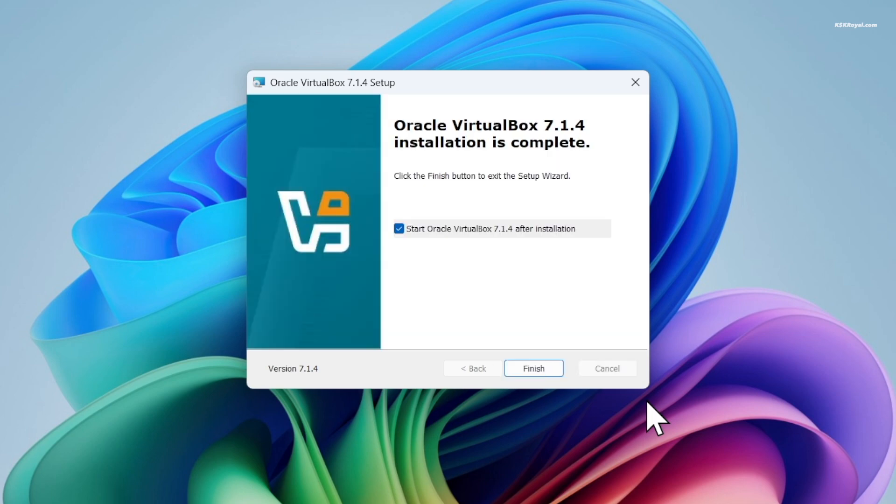
{"action": "left_click", "coordinate": [528, 367]}
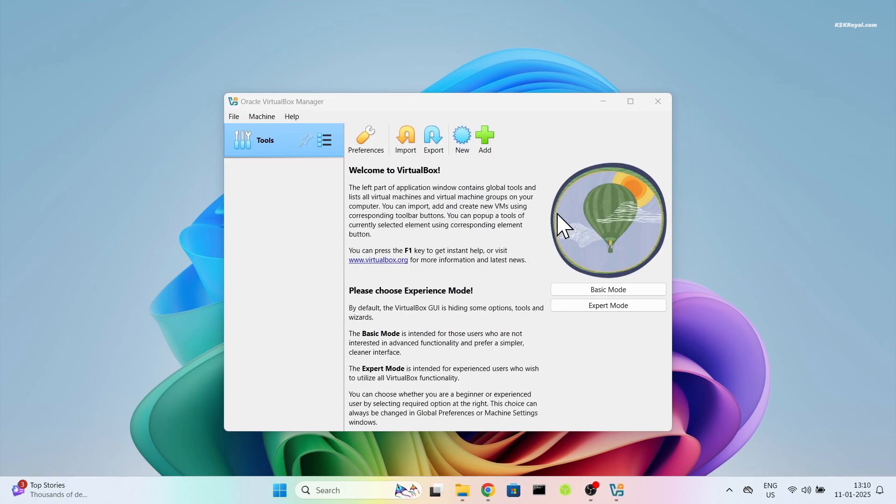
{"action": "left_click", "coordinate": [626, 106]}
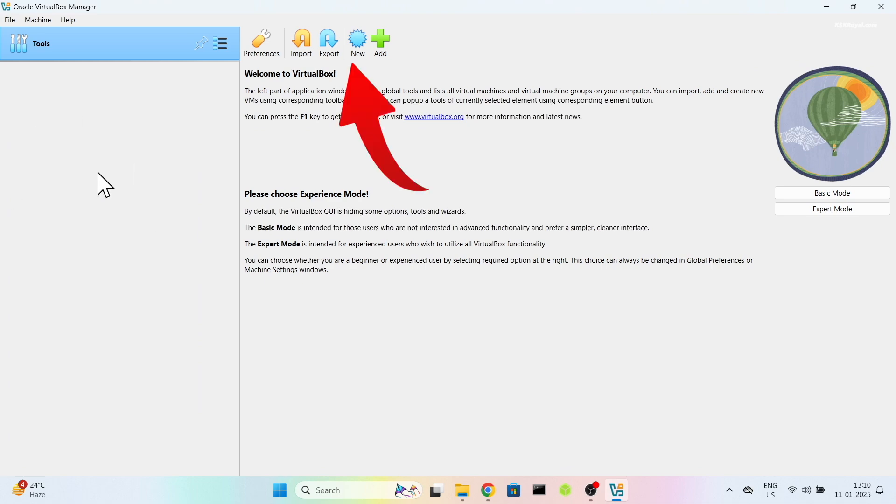
Start a new virtual machine, name it Arch Linux 2025, and keep the default VirtualBox VMs destination folder
{"action": "left_click", "coordinate": [357, 41]}
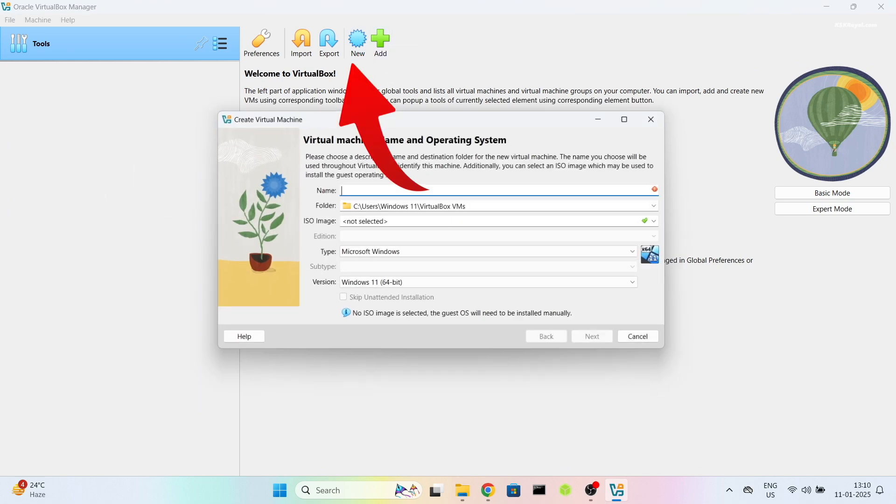
{"action": "type", "text": "Ar"}
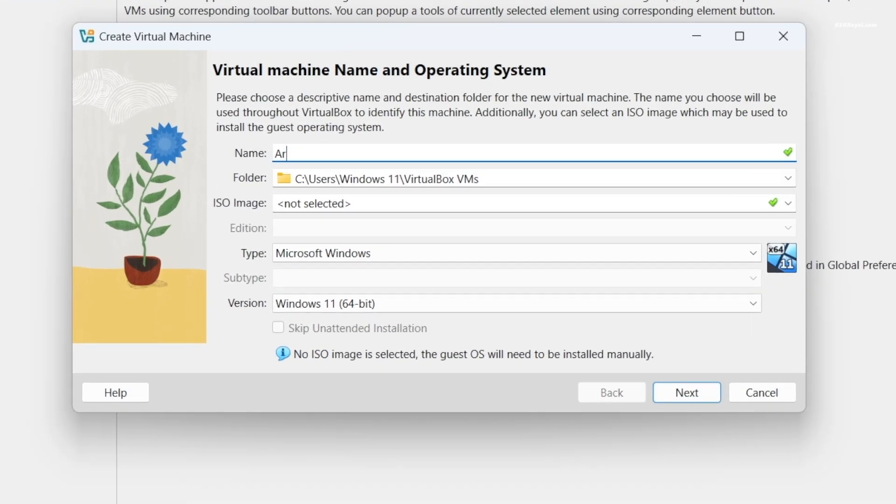
{"action": "type", "text": "ch Linux 2025"}
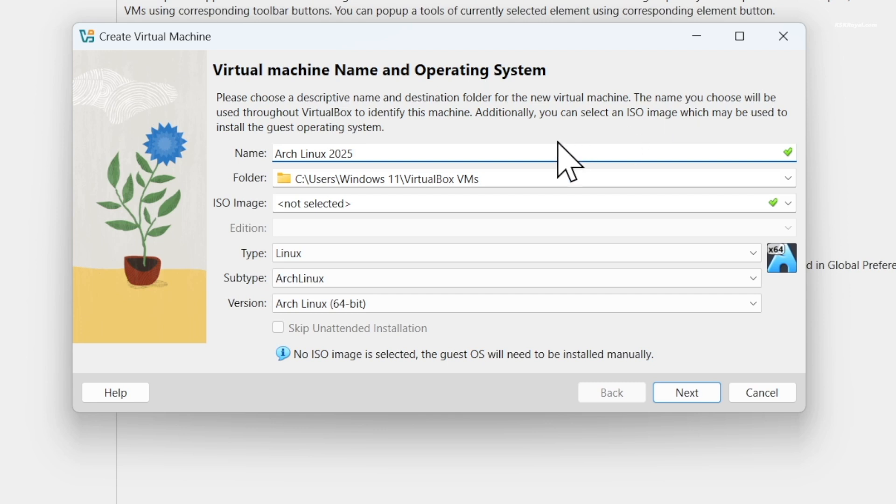
{"action": "double_click", "coordinate": [530, 181]}
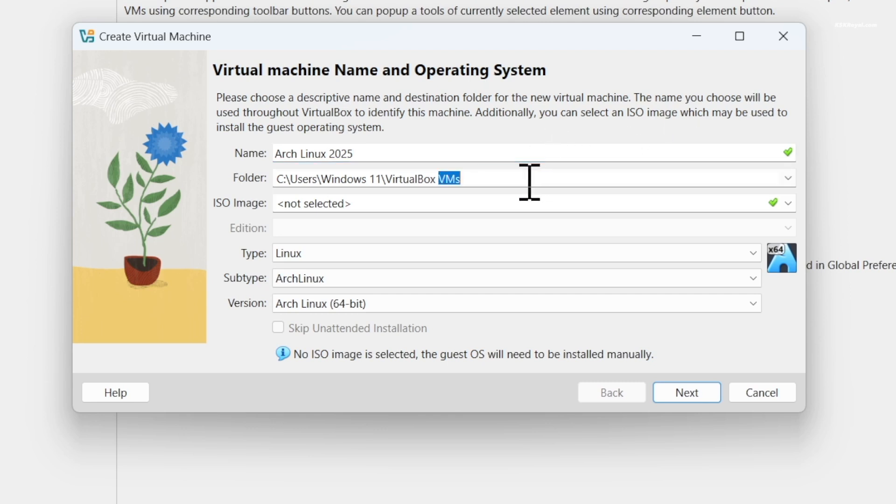
{"action": "left_click_drag", "start_coordinate": [562, 187], "coordinate": [233, 174]}
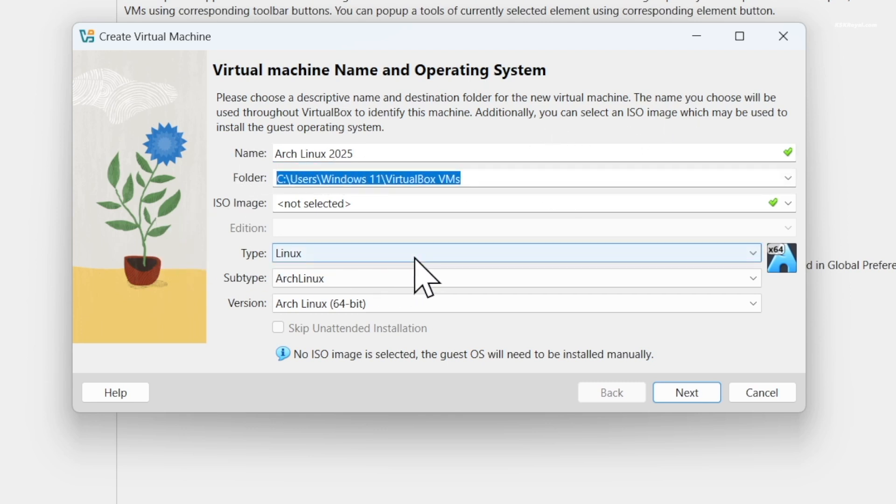
Keep the ArchLinux subtype, choose the Arch Linux (64-bit) version, and proceed to the hardware settings
{"action": "left_click", "coordinate": [464, 281]}
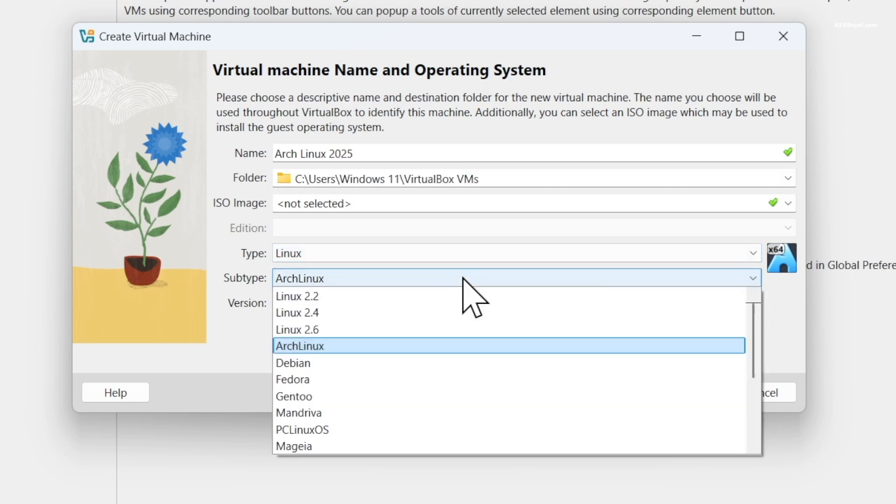
{"action": "left_click", "coordinate": [463, 280]}
{"action": "left_click", "coordinate": [396, 305]}
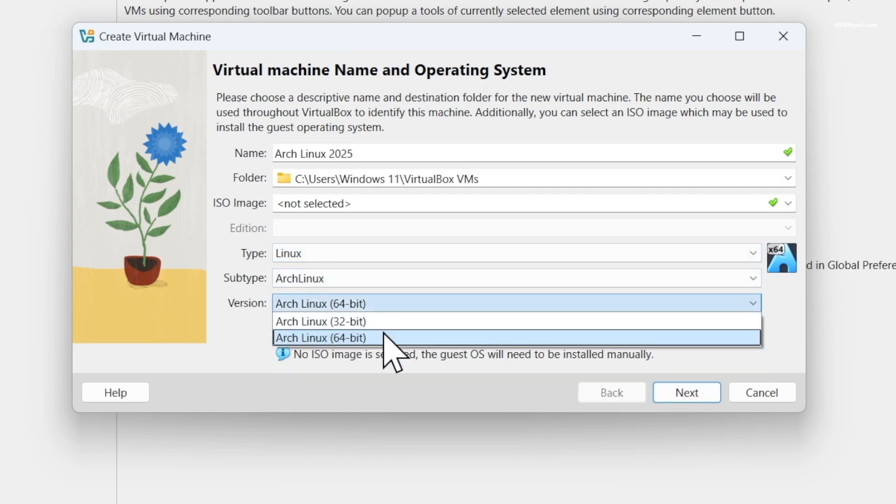
{"action": "left_click", "coordinate": [373, 337]}
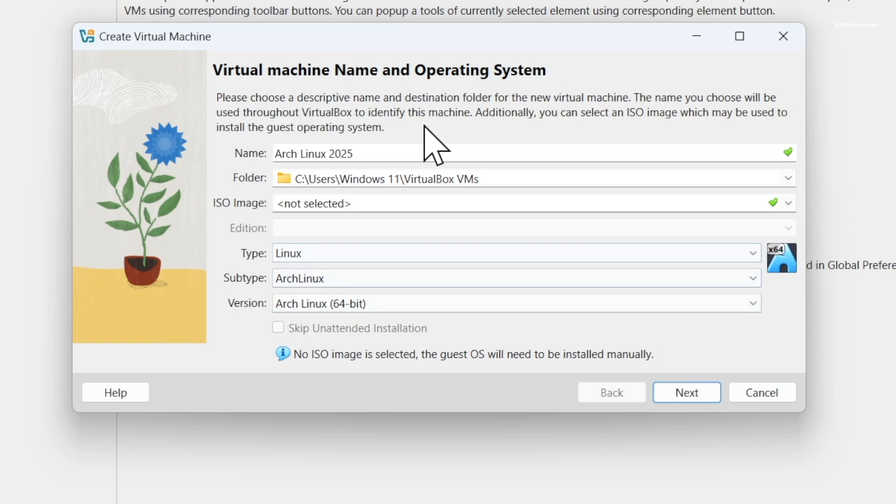
{"action": "left_click", "coordinate": [682, 402]}
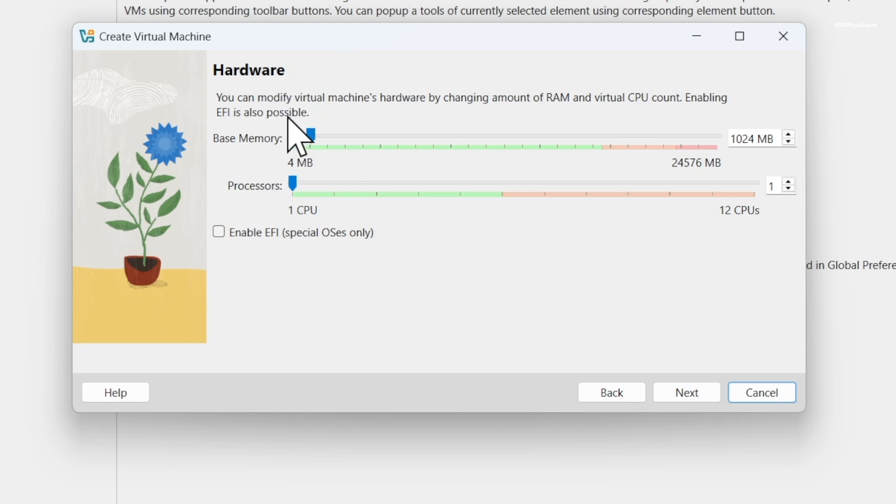
Allocate 10650 MB of base memory and 3 processors to the virtual machine, and proceed to the hard disk settings
{"action": "left_click_drag", "start_coordinate": [312, 135], "coordinate": [476, 138]}
{"action": "left_click_drag", "start_coordinate": [293, 185], "coordinate": [367, 198]}
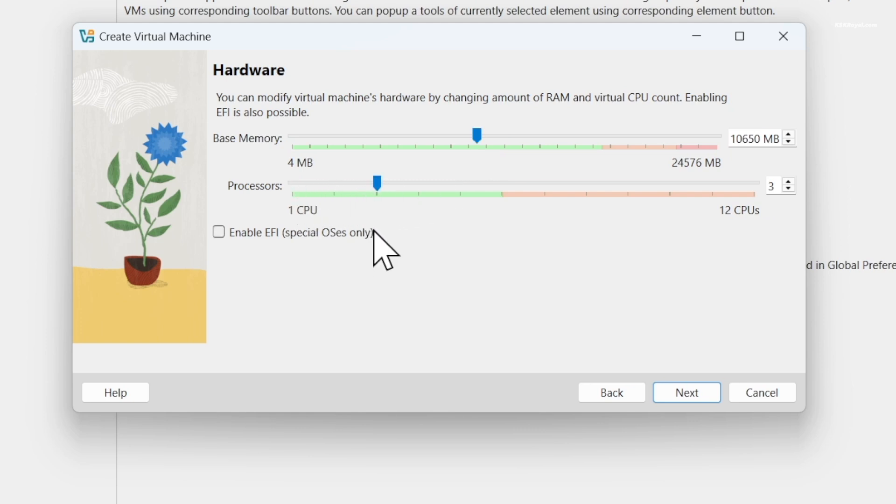
{"action": "left_click", "coordinate": [683, 395]}
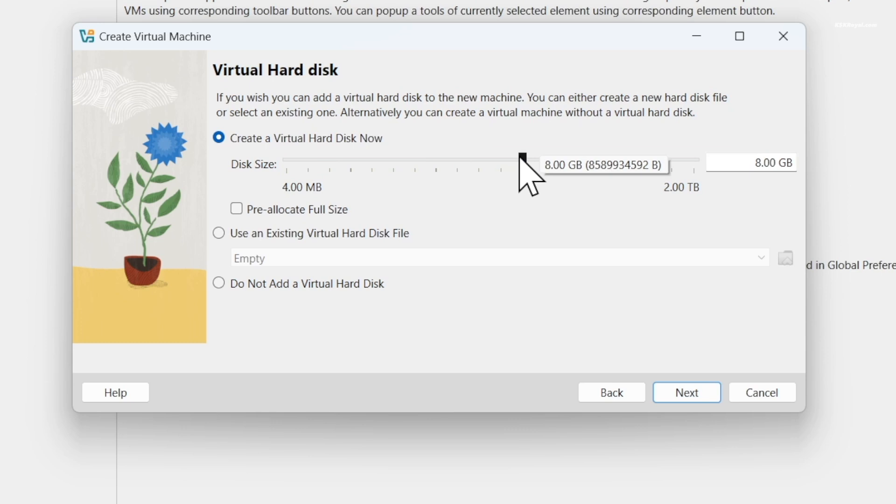
Set the new virtual hard disk's size to 61.96 GB, checking free space on the C: drive, and finish creating the virtual machine
{"action": "left_click_drag", "start_coordinate": [520, 157], "coordinate": [580, 220]}
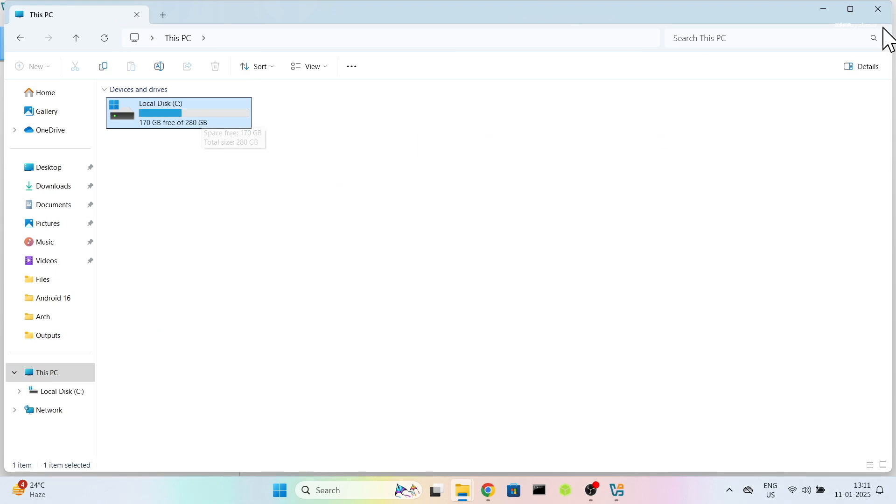
{"action": "left_click", "coordinate": [825, 10]}
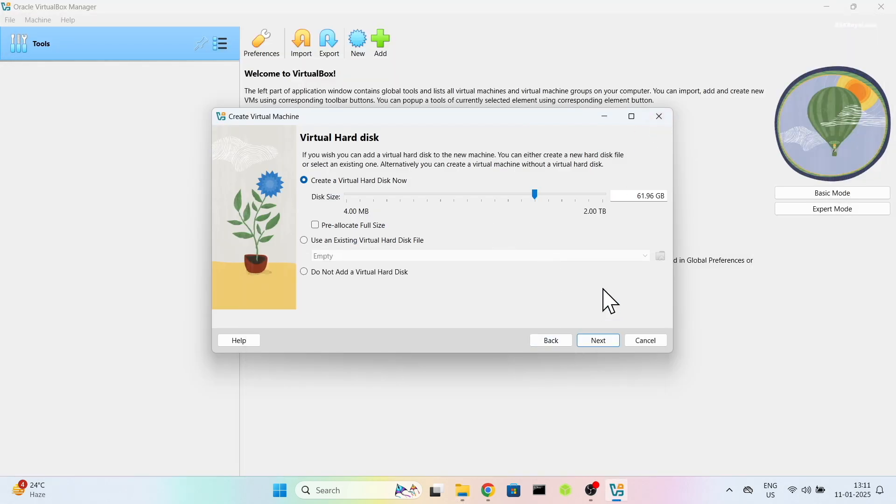
{"action": "left_click", "coordinate": [608, 341]}
{"action": "left_click", "coordinate": [607, 344]}
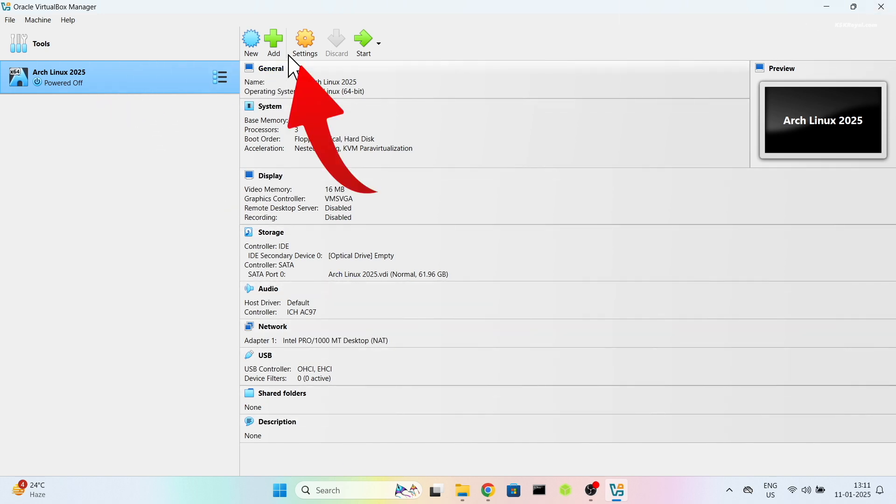
Open the settings of the Arch Linux 2025 virtual machine, maximize the window, and switch to the Expert options
{"action": "left_click", "coordinate": [305, 42]}
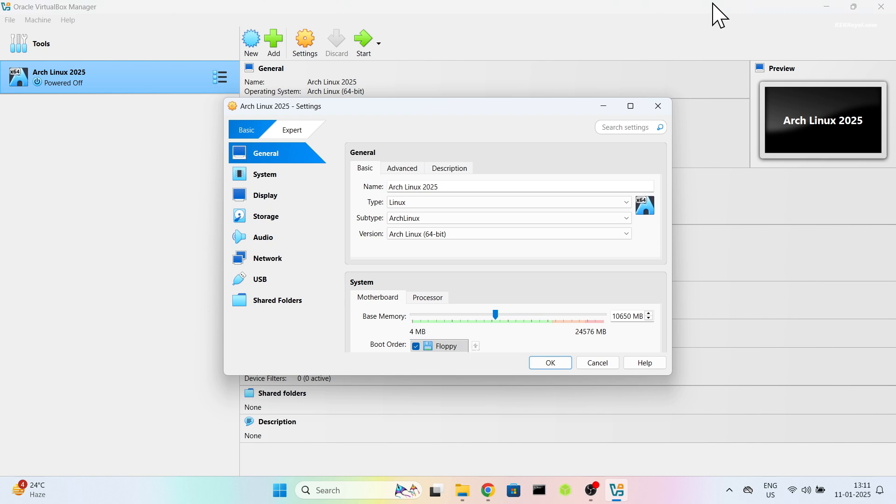
{"action": "left_click", "coordinate": [626, 108]}
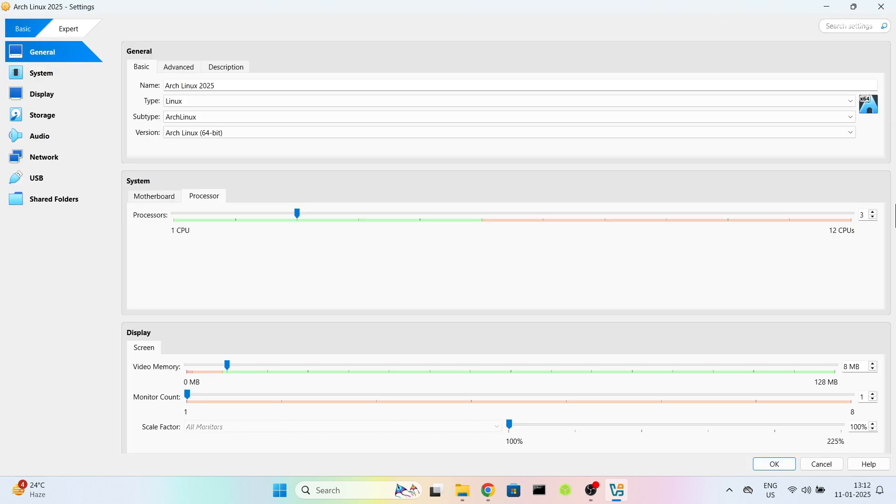
{"action": "left_click", "coordinate": [69, 31]}
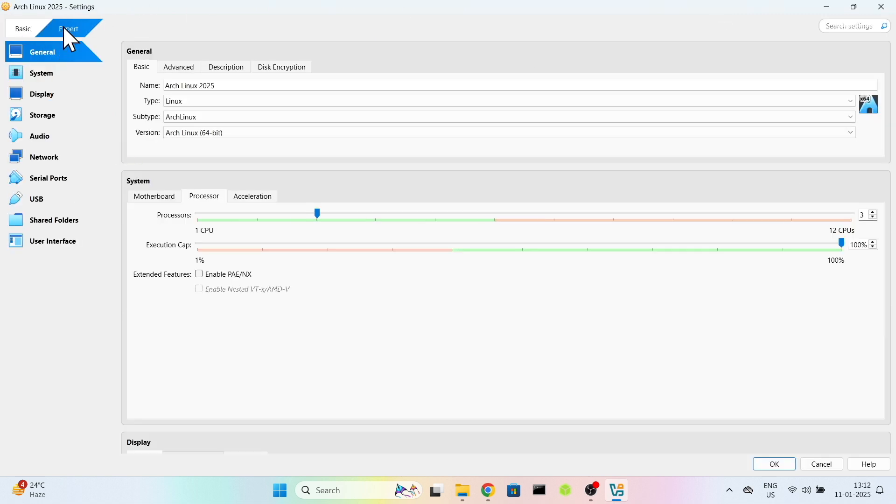
In the advanced general settings, set Shared Clipboard to Bidirectional and keep Drag'n'Drop disabled
{"action": "left_click", "coordinate": [187, 68]}
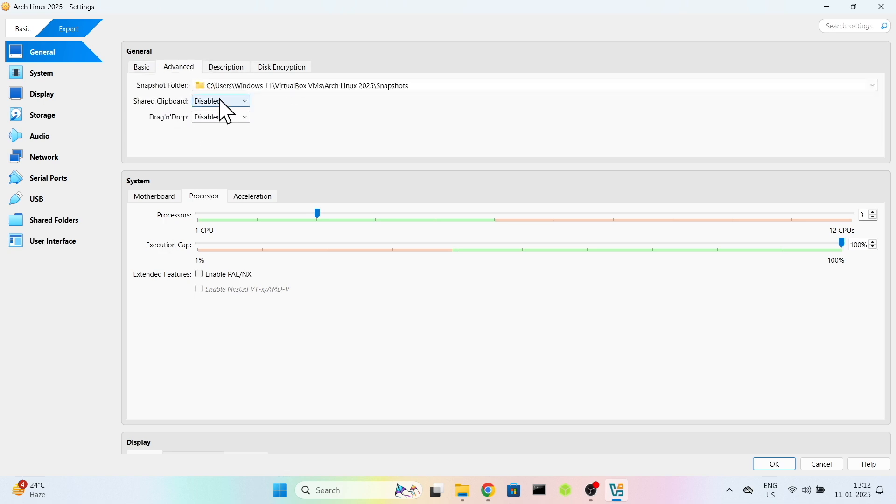
{"action": "left_click", "coordinate": [242, 103]}
{"action": "left_click", "coordinate": [234, 145]}
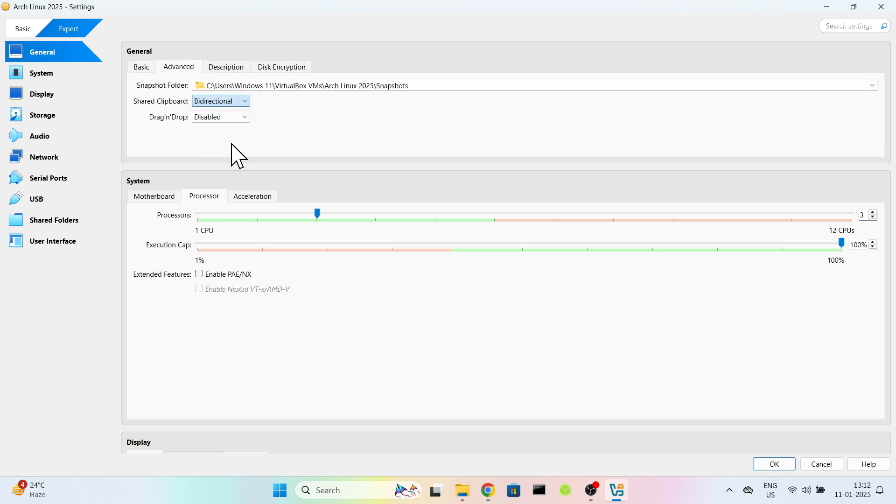
{"action": "left_click", "coordinate": [241, 117]}
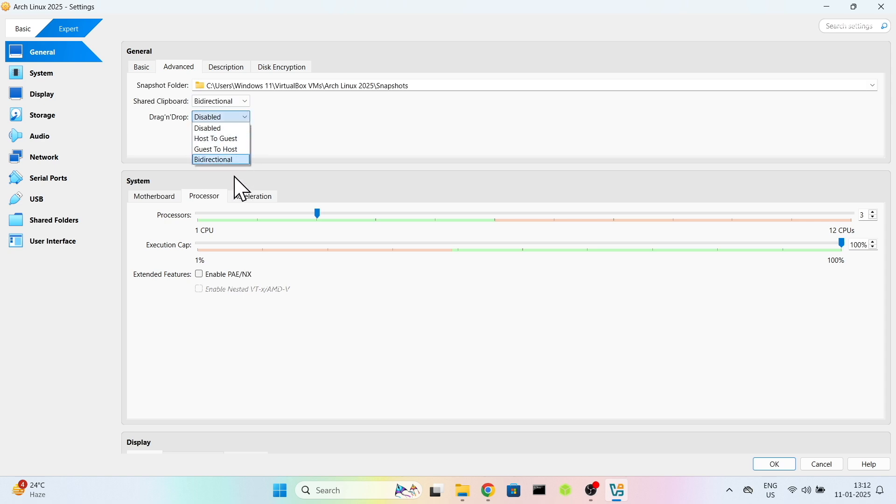
{"action": "left_click", "coordinate": [227, 130]}
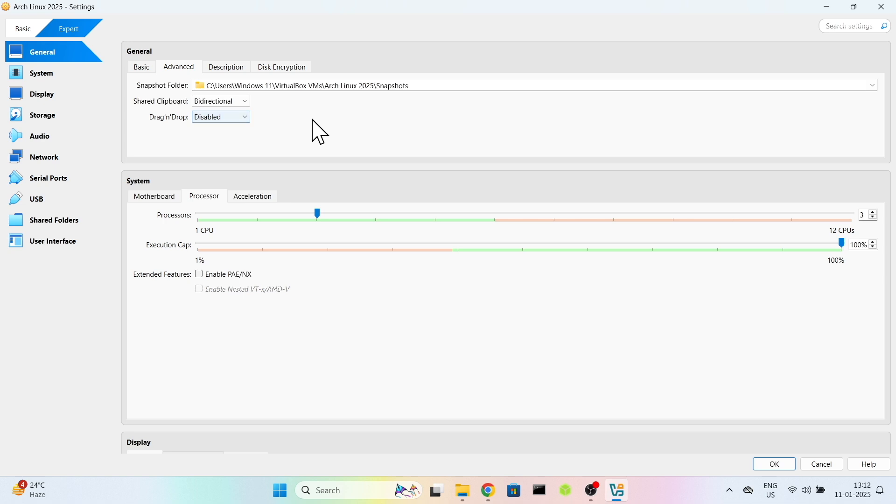
Raise the virtual machine's video memory to 128 MB and check the host's GPU performance in Task Manager
{"action": "left_click", "coordinate": [64, 76]}
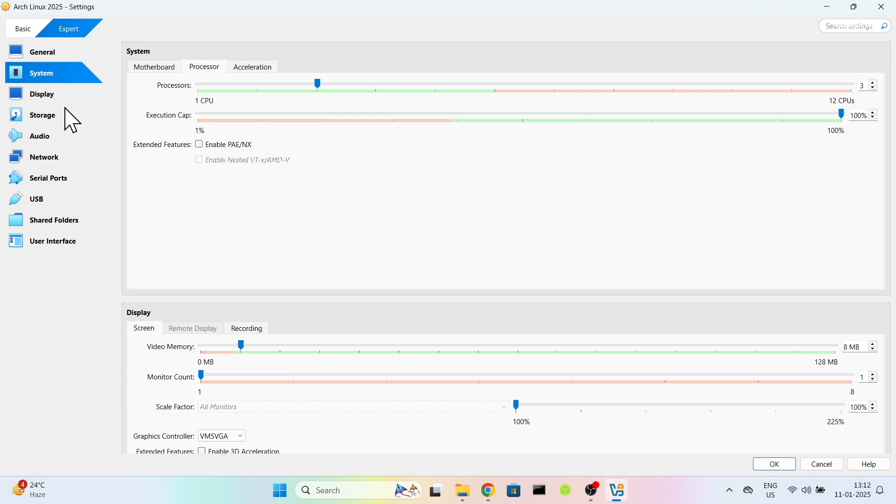
{"action": "left_click", "coordinate": [52, 96]}
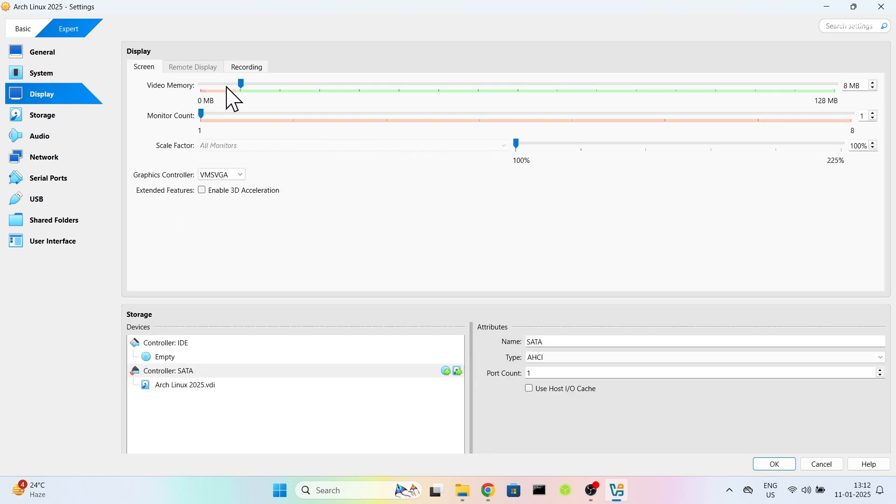
{"action": "left_click_drag", "start_coordinate": [245, 87], "coordinate": [876, 86]}
{"action": "key", "text": "ctrl+shift+Escape"}
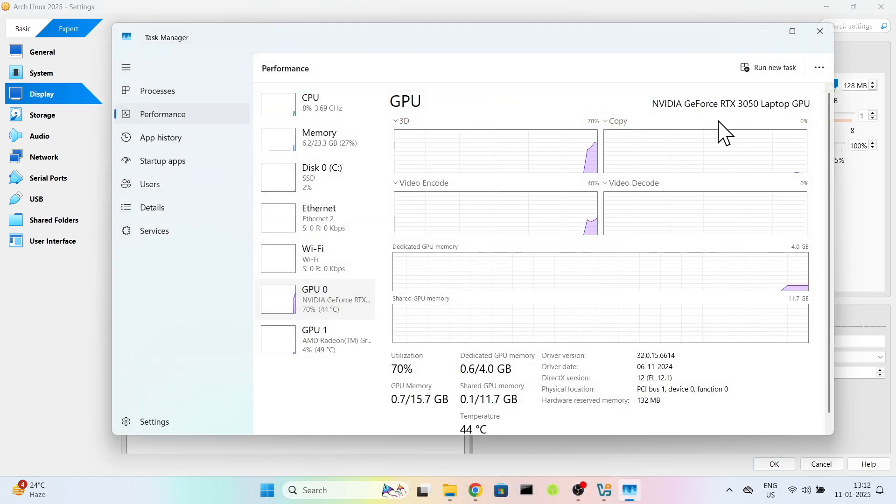
{"action": "left_click", "coordinate": [766, 32]}
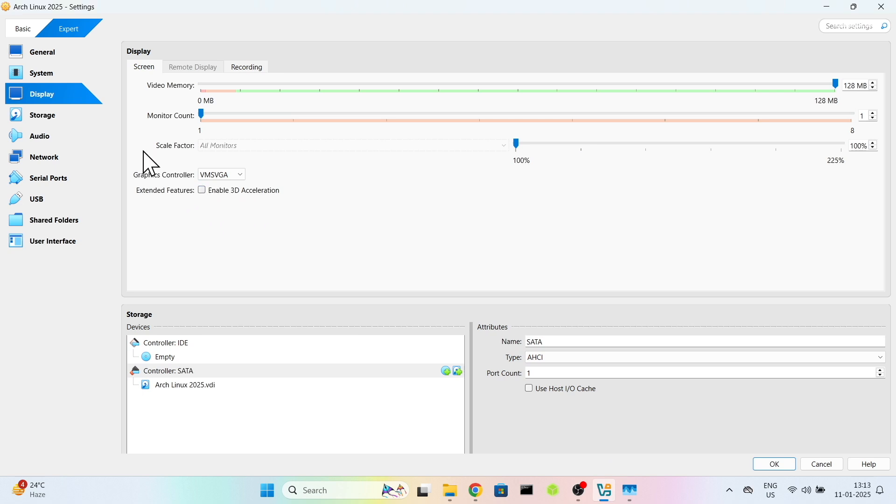
Attach the archlinux-2025.01.01-x86_64 disk image from the Documents\Arch folder to the empty IDE optical drive
{"action": "left_click", "coordinate": [52, 117]}
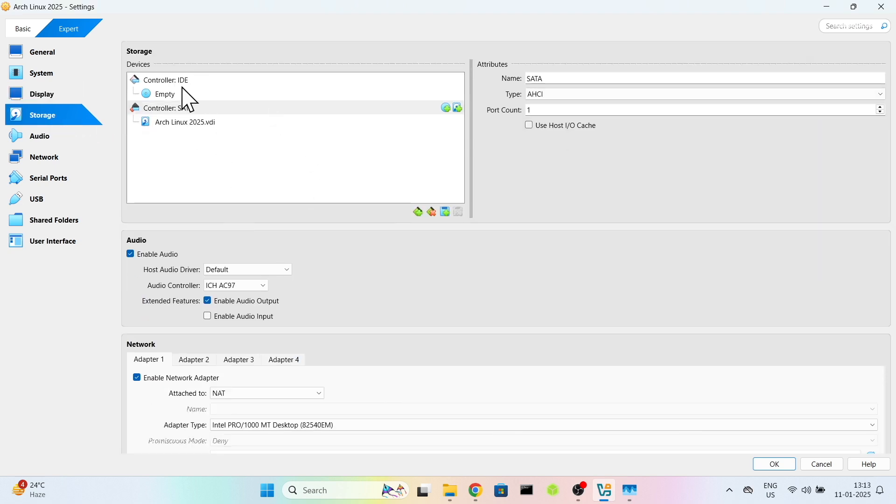
{"action": "left_click", "coordinate": [164, 81]}
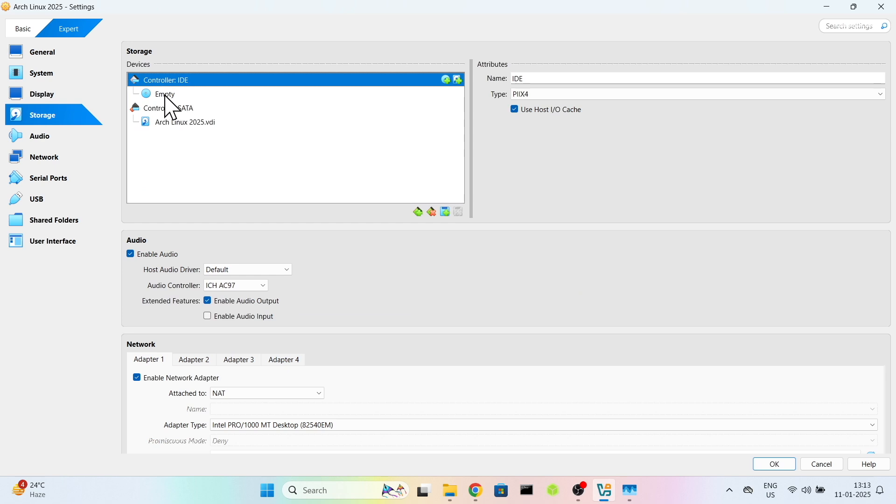
{"action": "left_click", "coordinate": [171, 98]}
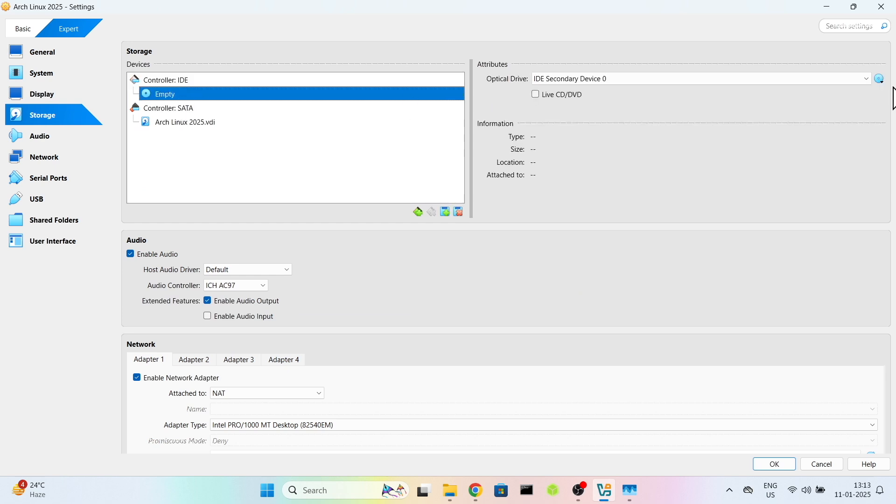
{"action": "left_click", "coordinate": [880, 79]}
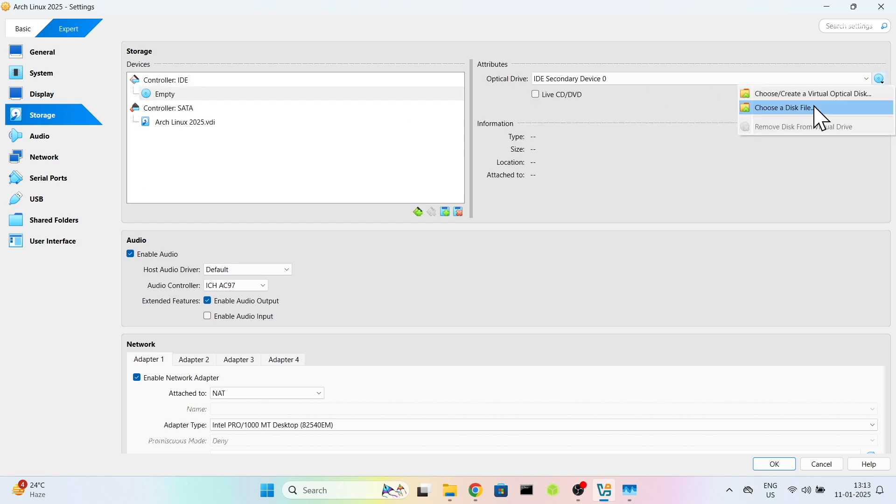
{"action": "left_click", "coordinate": [817, 108]}
{"action": "double_click", "coordinate": [134, 108]}
{"action": "left_click", "coordinate": [228, 112]}
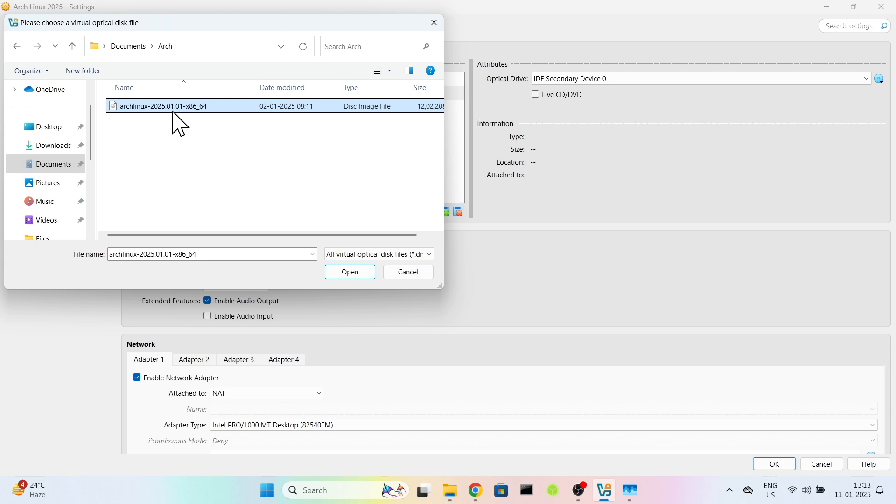
{"action": "left_click", "coordinate": [342, 277]}
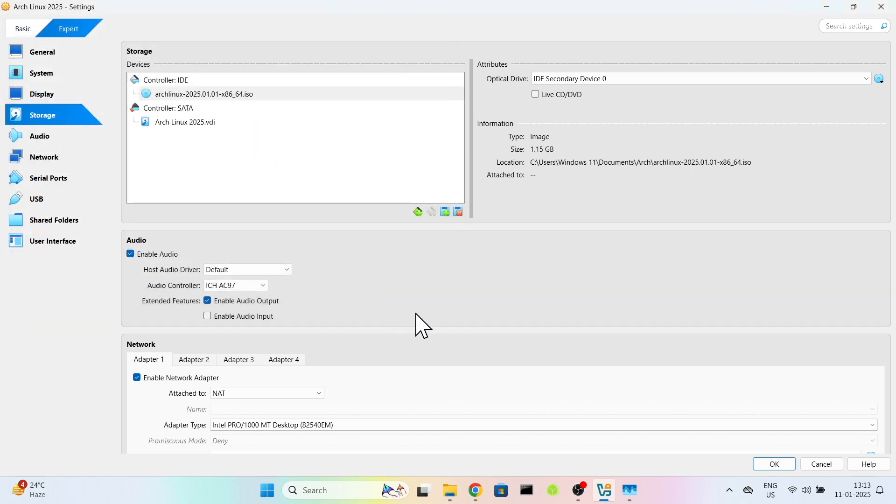
{"action": "left_click", "coordinate": [199, 97]}
Try the Bridged Adapter mode for network Adapter 1, review its adapter types and host adapter names, and return it to NAT
{"action": "left_click", "coordinate": [57, 138]}
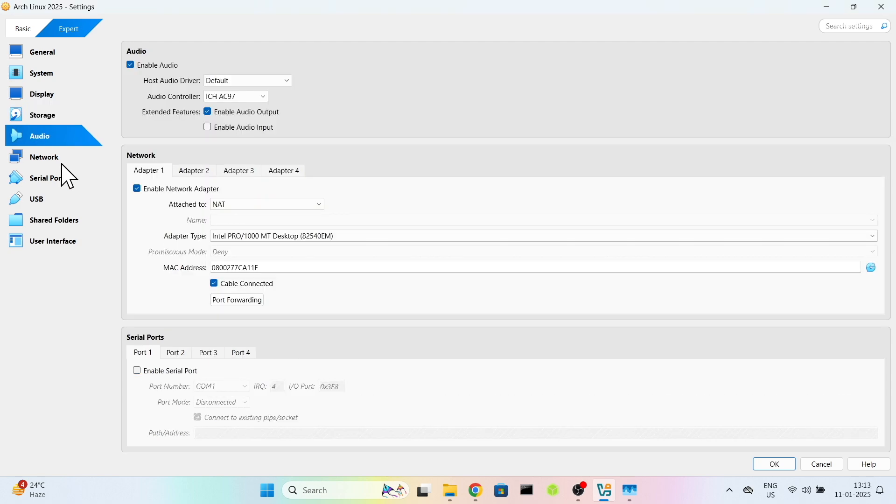
{"action": "left_click", "coordinate": [61, 163]}
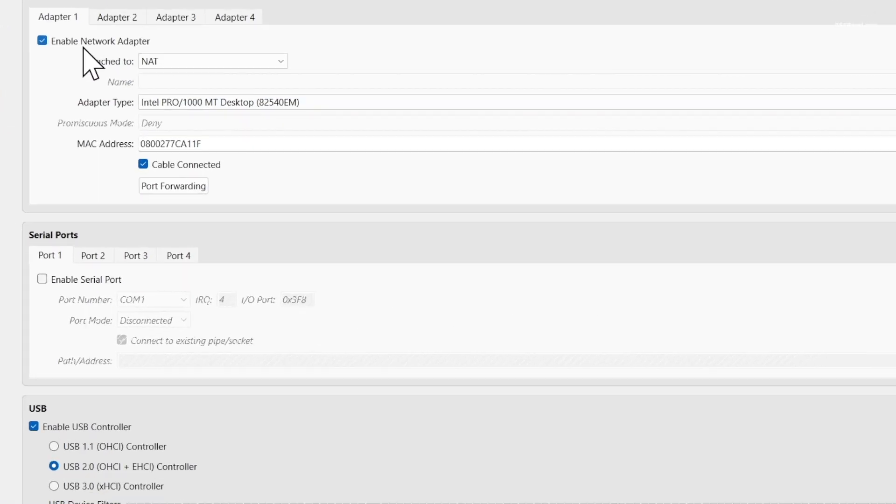
{"action": "left_click", "coordinate": [227, 60]}
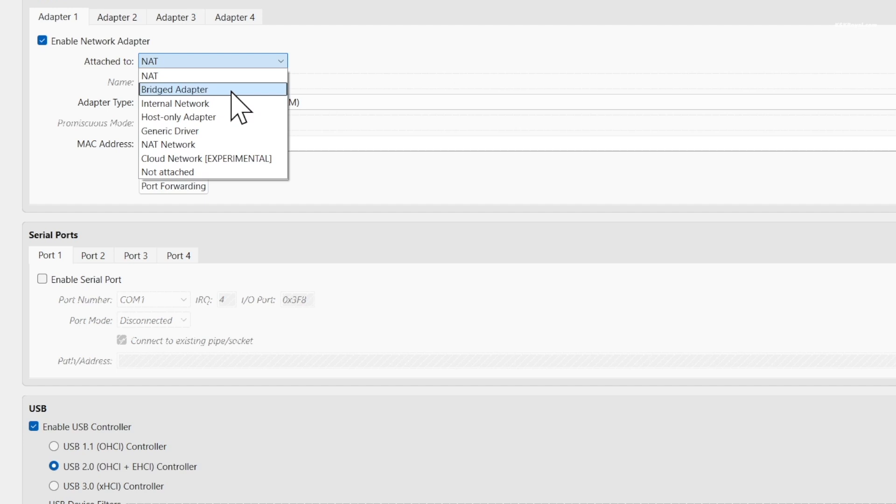
{"action": "left_click", "coordinate": [232, 92]}
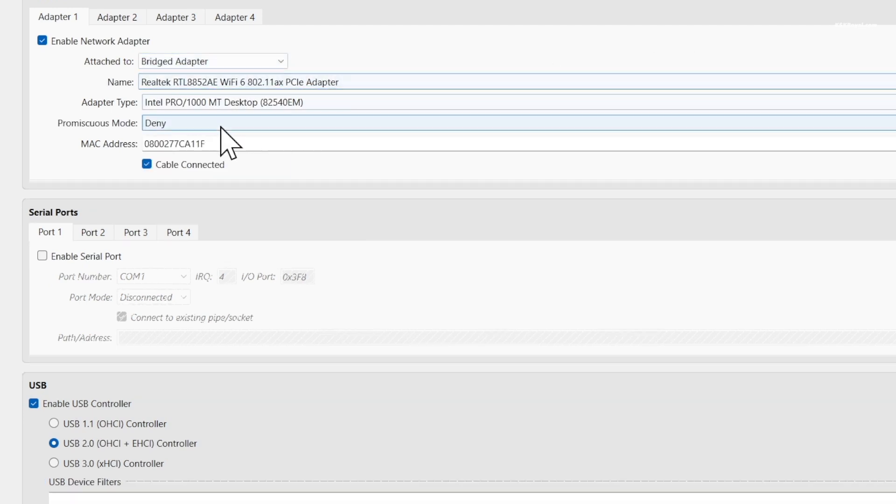
{"action": "left_click", "coordinate": [188, 104]}
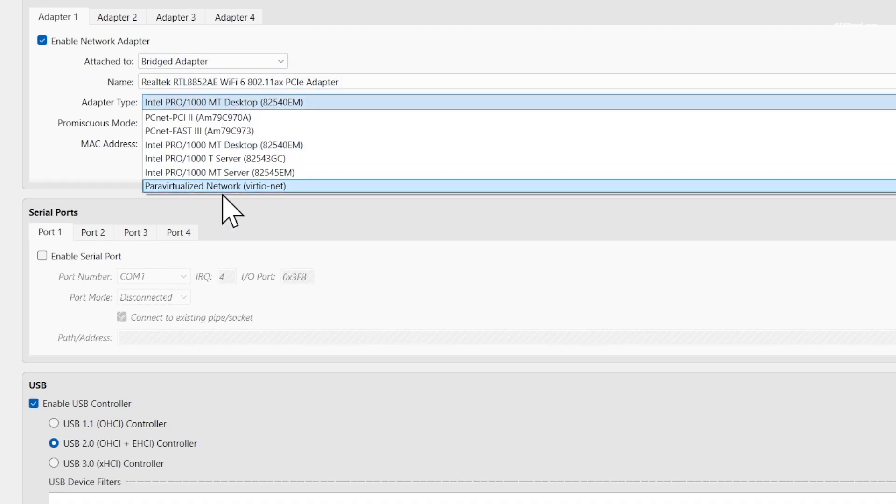
{"action": "left_click", "coordinate": [80, 104]}
{"action": "left_click", "coordinate": [209, 80]}
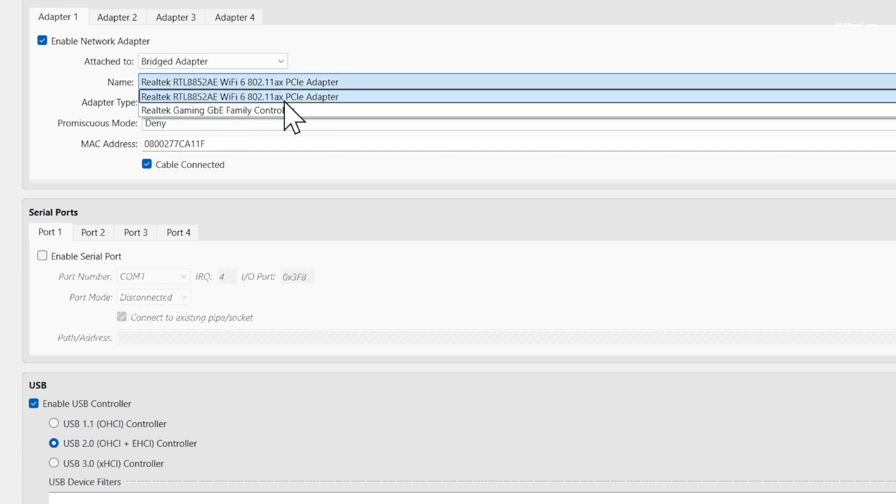
{"action": "left_click", "coordinate": [360, 44]}
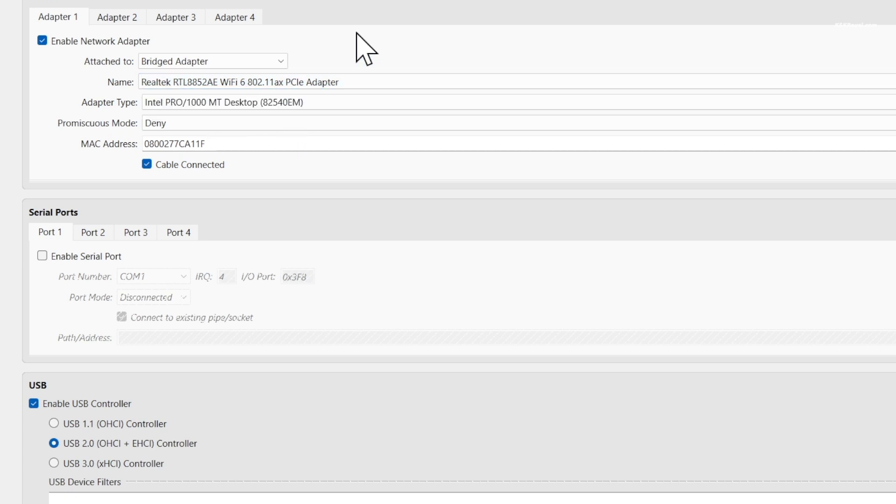
{"action": "left_click", "coordinate": [285, 61]}
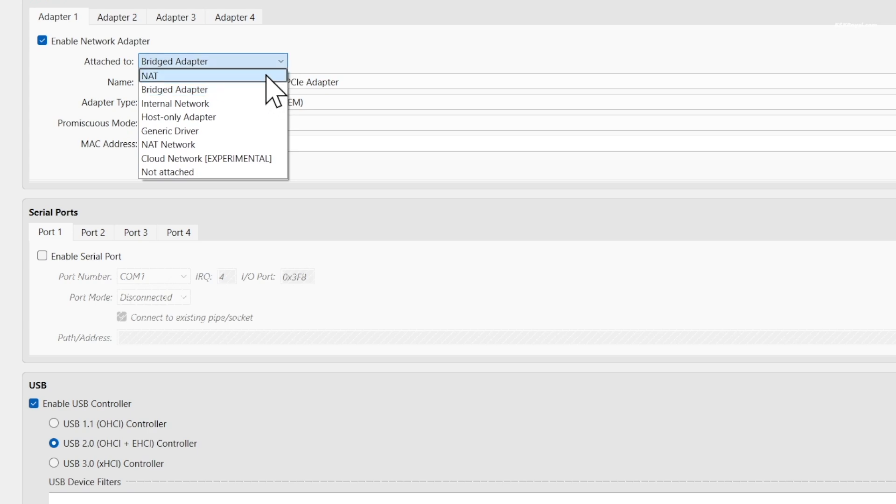
{"action": "left_click", "coordinate": [294, 76]}
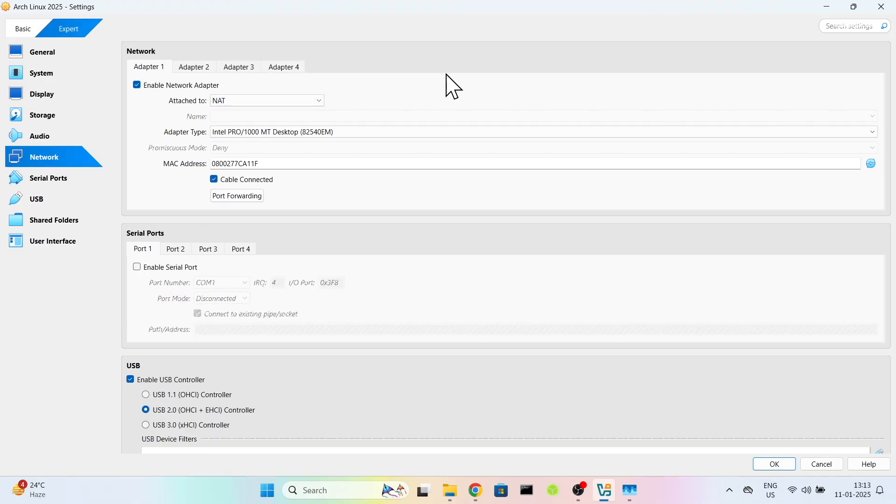
Review the serial port, USB, shared folder and user interface settings, and save the virtual machine's settings
{"action": "left_click", "coordinate": [57, 179]}
{"action": "left_click", "coordinate": [52, 200]}
{"action": "left_click", "coordinate": [59, 222]}
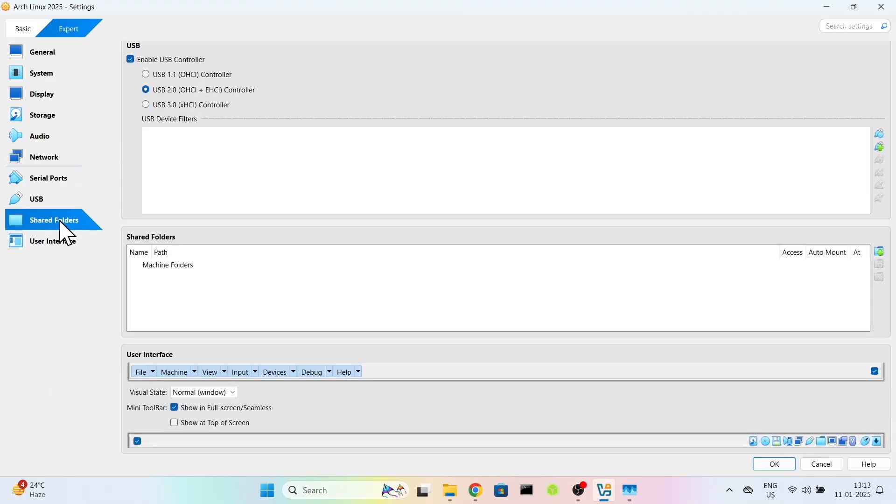
{"action": "left_click", "coordinate": [69, 243]}
{"action": "left_click", "coordinate": [772, 465]}
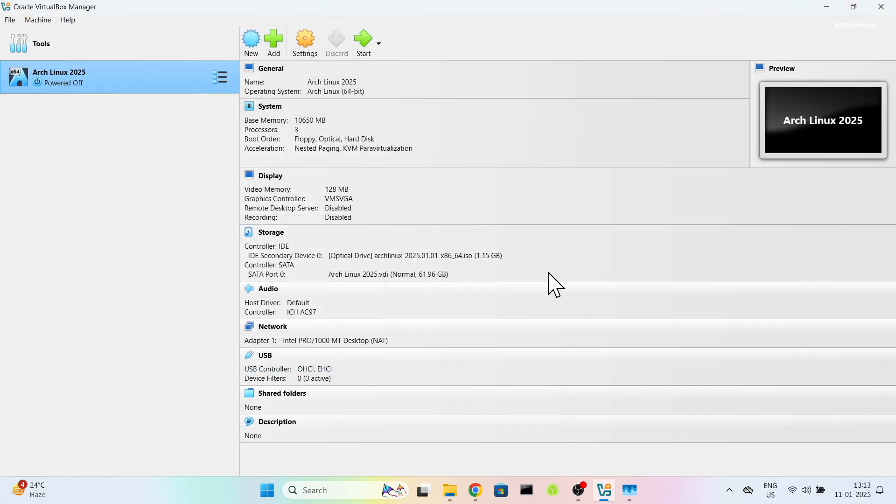
Start the Arch Linux 2025 virtual machine, dismiss the keyboard auto-capture notice, and let it capture the mouse and keyboard
{"action": "left_click", "coordinate": [367, 44]}
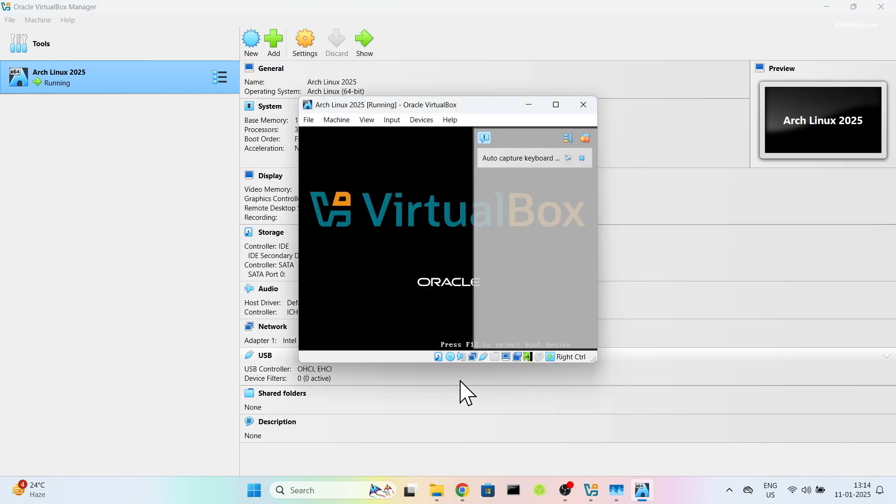
{"action": "left_click", "coordinate": [567, 158]}
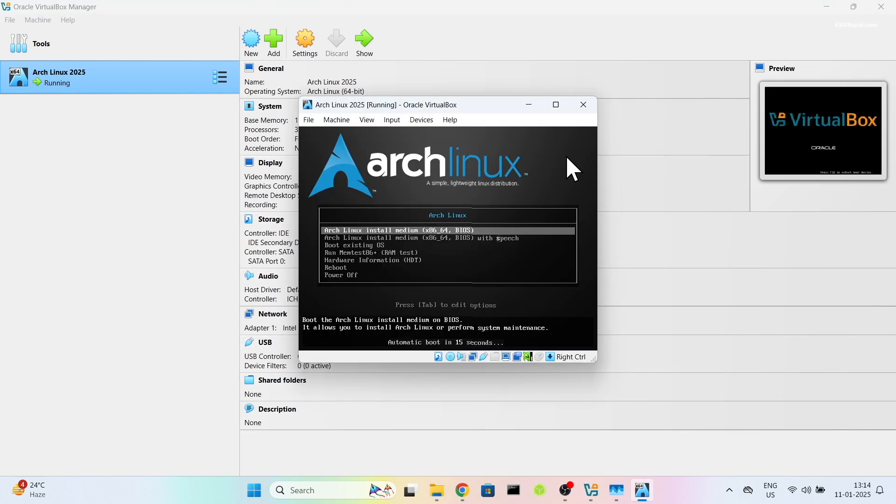
{"action": "left_click", "coordinate": [529, 162]}
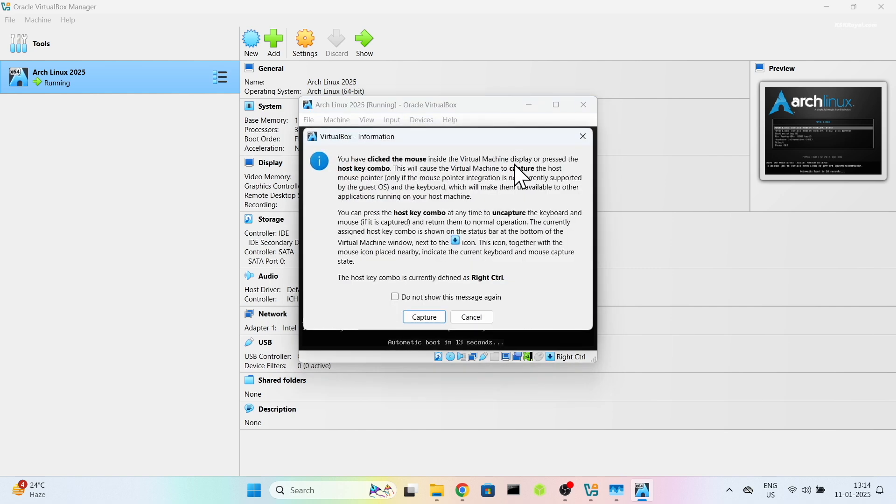
{"action": "left_click", "coordinate": [425, 319]}
Try moving down the boot menu and back to the first install medium entry, and release the captured input to the host
{"action": "key", "text": "Down"}
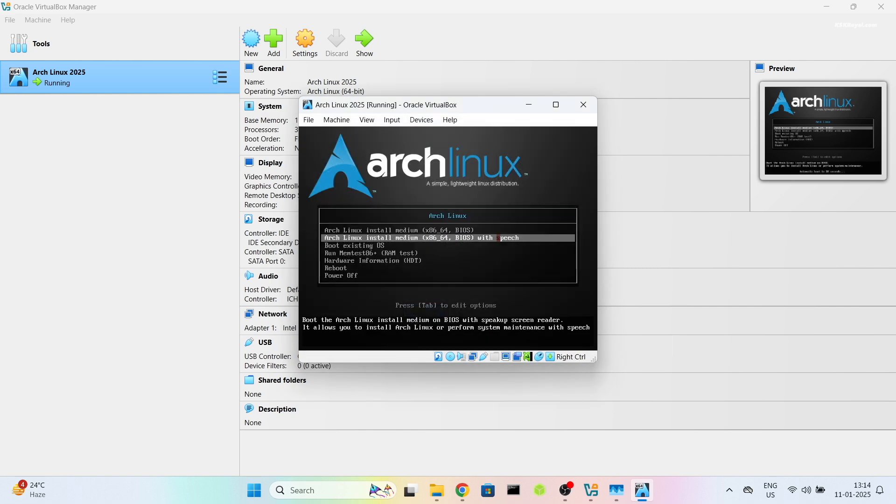
{"action": "key", "text": "Down"}
{"action": "key", "text": "Up"}
{"action": "key", "text": "Up"}
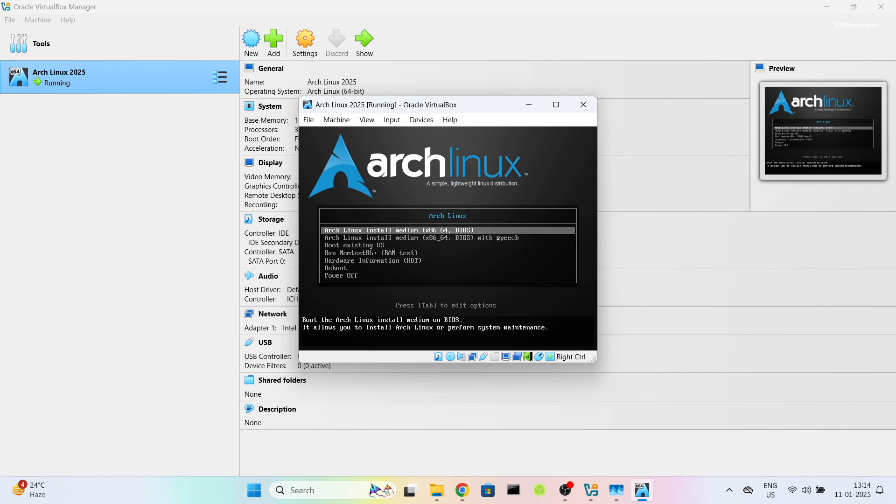
{"action": "key", "text": "Control_R"}
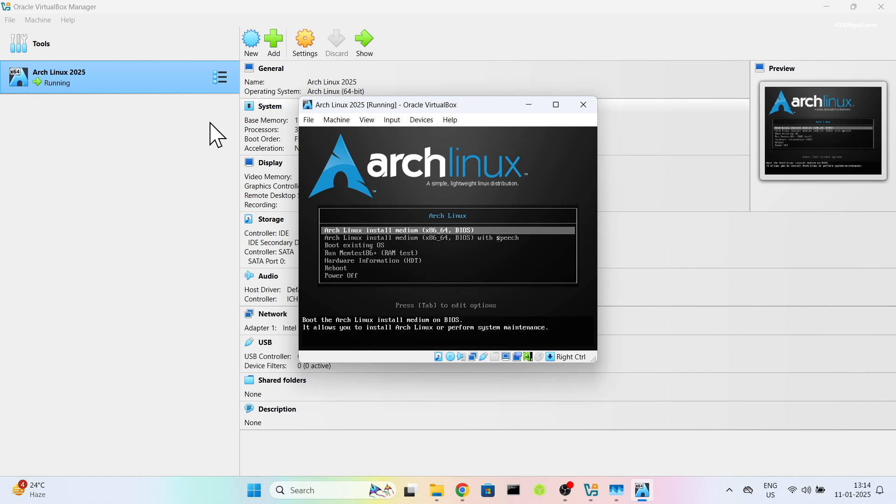
Minimize the VirtualBox Manager window and capture input in the virtual machine again, with the capture information message no longer shown
{"action": "left_click", "coordinate": [827, 7]}
{"action": "left_click", "coordinate": [560, 148]}
{"action": "left_click", "coordinate": [395, 297]}
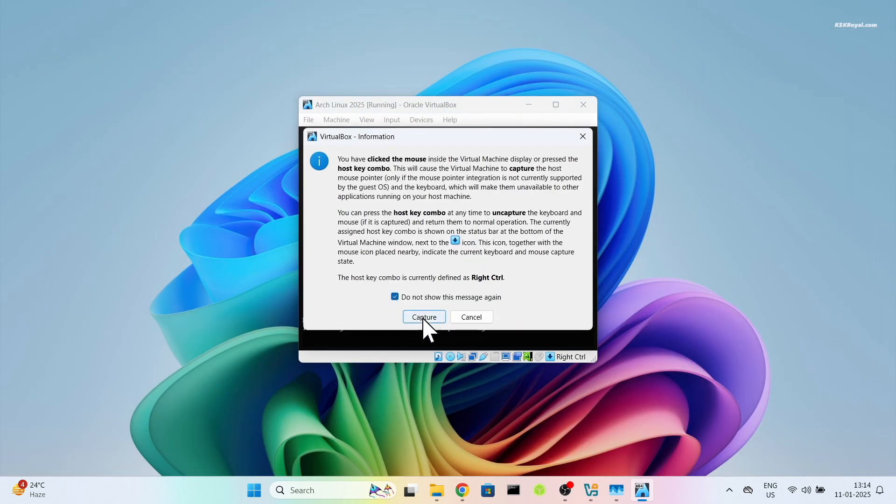
{"action": "left_click", "coordinate": [424, 317]}
Browse the boot menu down to the Memtest86+ entry and return to the plain Arch Linux install medium entry
{"action": "key", "text": "Down"}
{"action": "key", "text": "Down"}
{"action": "key", "text": "Down"}
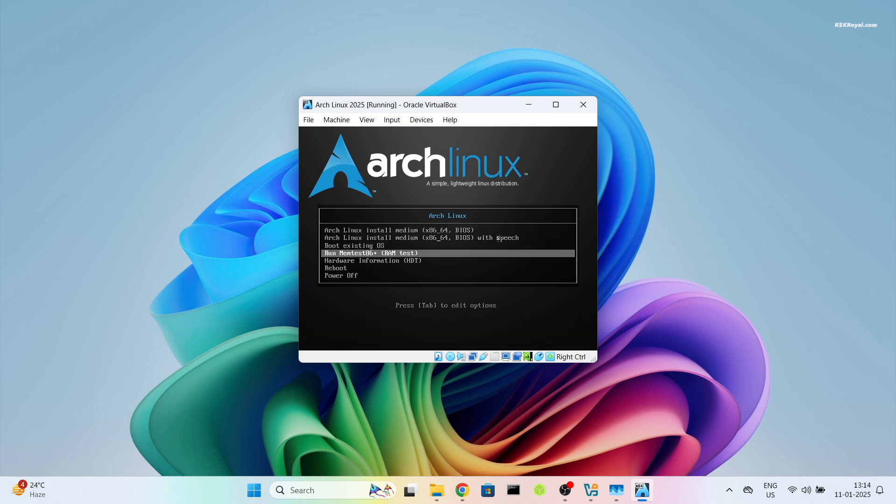
{"action": "key", "text": "Up"}
{"action": "key", "text": "Up"}
{"action": "key", "text": "Up"}
{"action": "key", "text": "Down"}
{"action": "key", "text": "Down"}
{"action": "key", "text": "Down"}
{"action": "key", "text": "Up"}
{"action": "key", "text": "Up"}
{"action": "key", "text": "Up"}
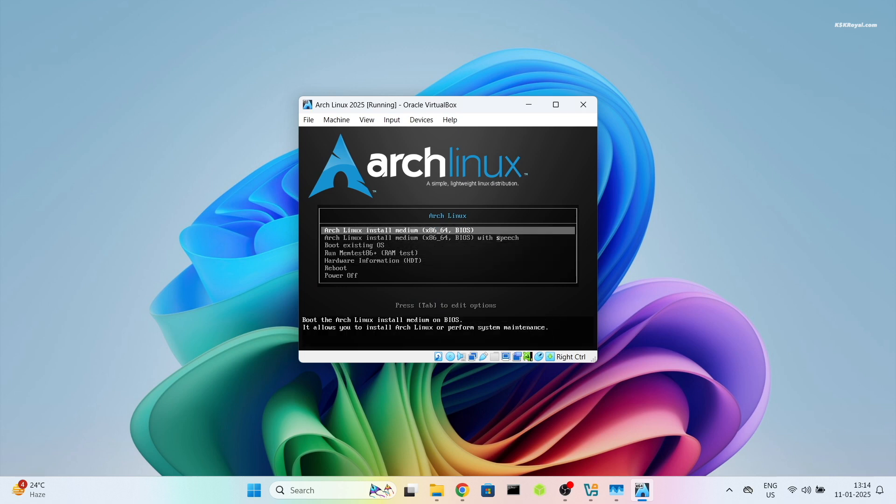
Release and recapture the virtual machine's input, and boot the Arch Linux install medium (x86_64, BIOS)
{"action": "key", "text": "Control_R"}
{"action": "left_click", "coordinate": [496, 165]}
{"action": "key", "text": "Return"}
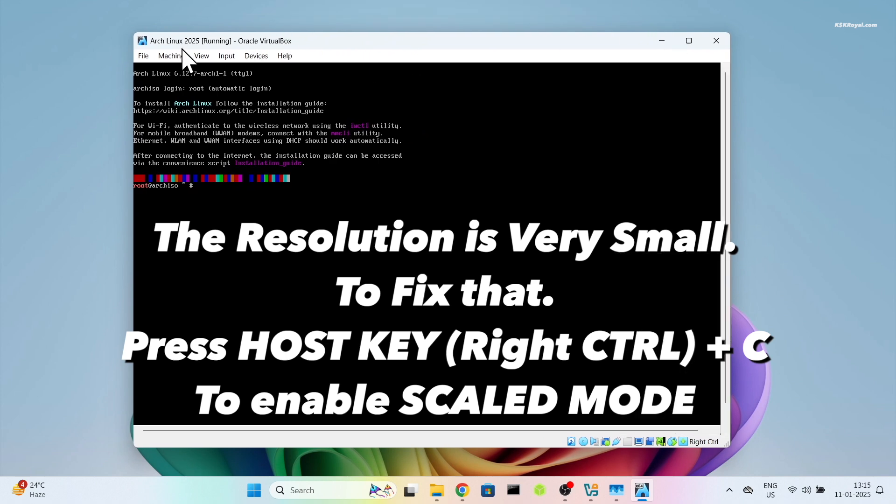
Switch the virtual machine window to Scaled Mode and maximize it to enlarge the guest display
{"action": "left_click", "coordinate": [202, 57]}
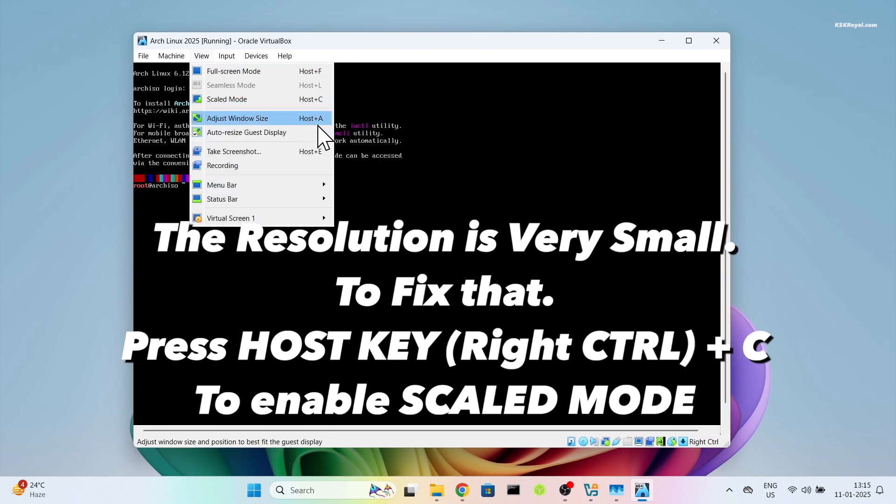
{"action": "left_click", "coordinate": [327, 100]}
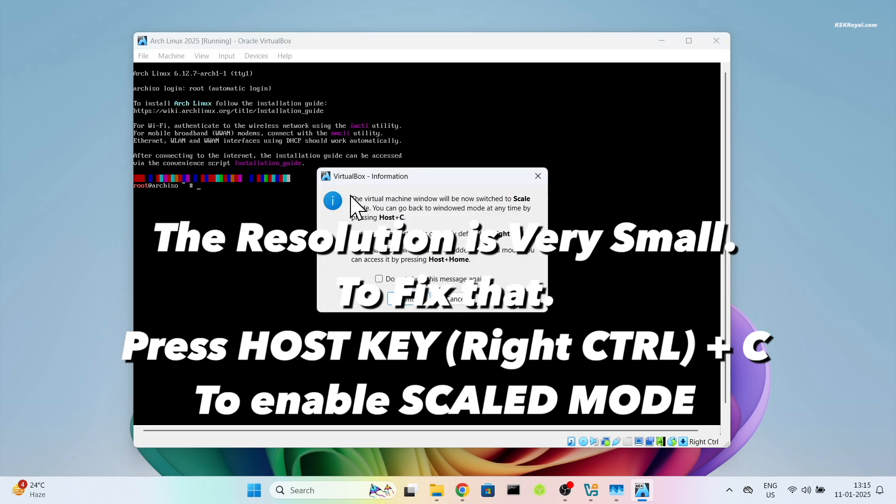
{"action": "left_click", "coordinate": [418, 305]}
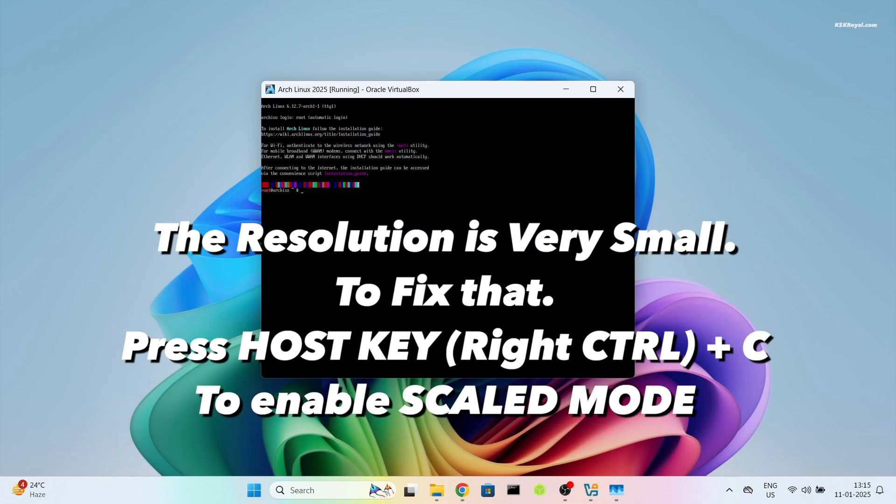
{"action": "left_click", "coordinate": [594, 88]}
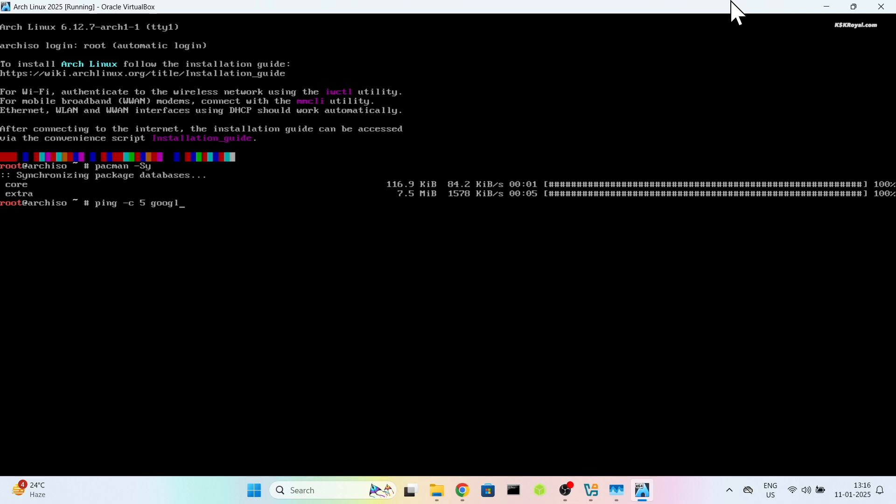
Test the internet connection by running ping -c 5 google.com, and clear the terminal
{"action": "key", "text": "Return"}
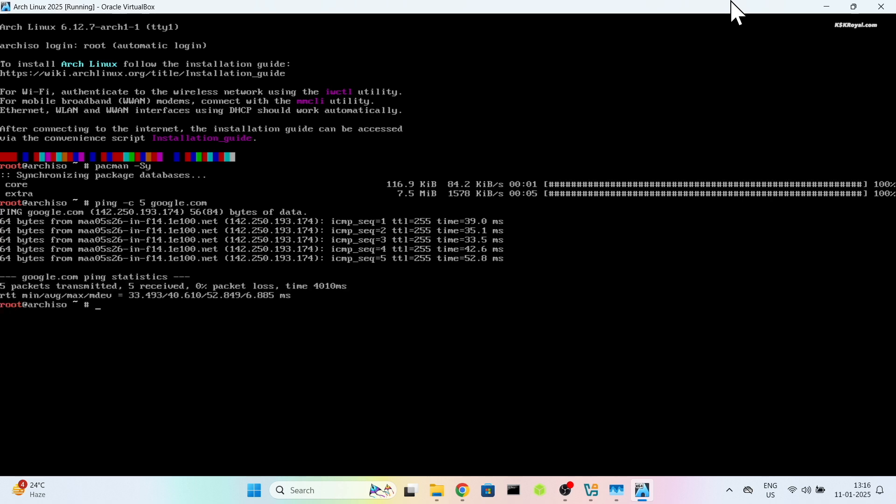
{"action": "key", "text": "ctrl+l"}
{"action": "key", "text": "Return"}
{"action": "key", "text": "Return"}
{"action": "key", "text": "Return"}
Synchronize the package databases with pacman -Sy
{"action": "type", "text": "pac"}
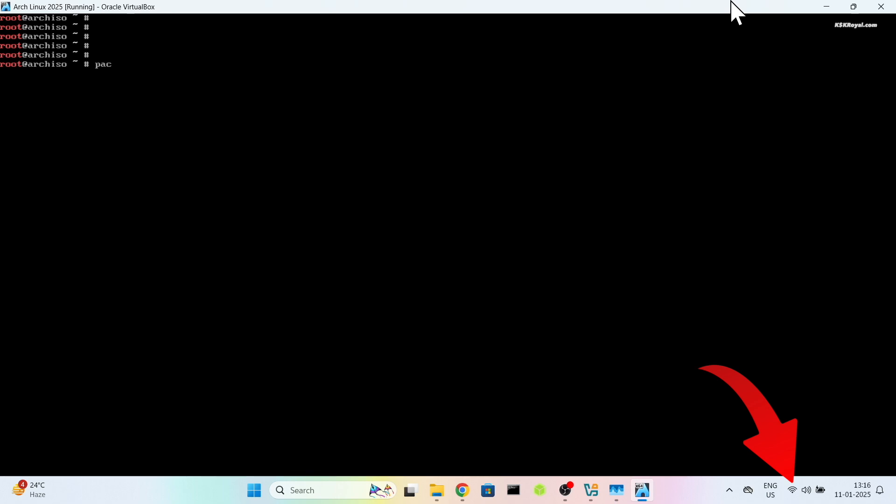
{"action": "type", "text": "man -Sy"}
{"action": "key", "text": "Return"}
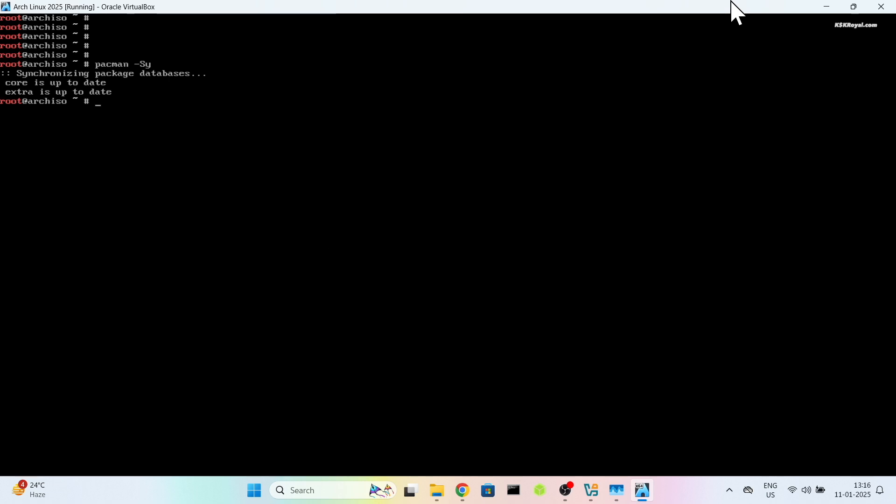
Install the archlinux-keyring package with pacman -S and approve the installation
{"action": "type", "text": "pacman -S archlinux-ke"}
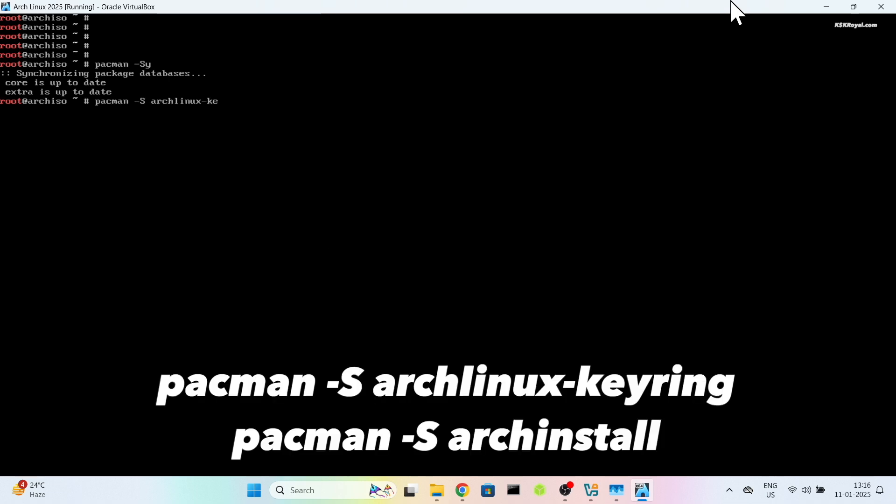
{"action": "type", "text": "yring"}
{"action": "key", "text": "Return"}
{"action": "type", "text": "y"}
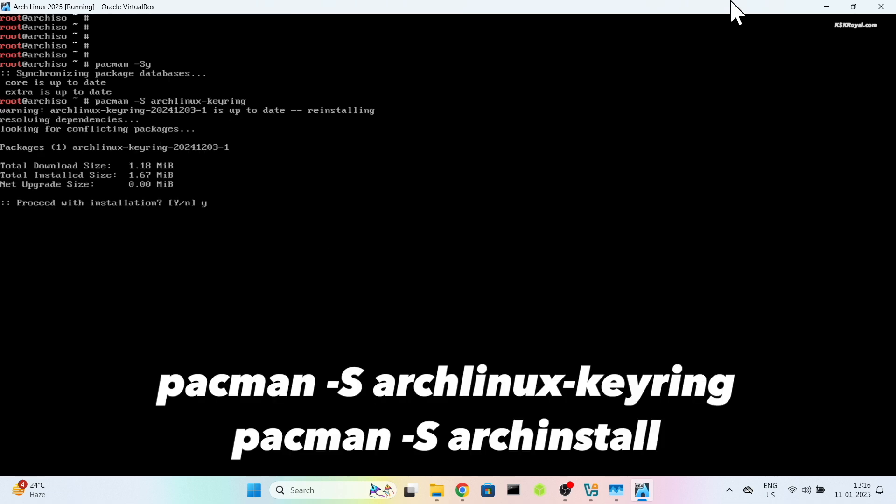
{"action": "key", "text": "Return"}
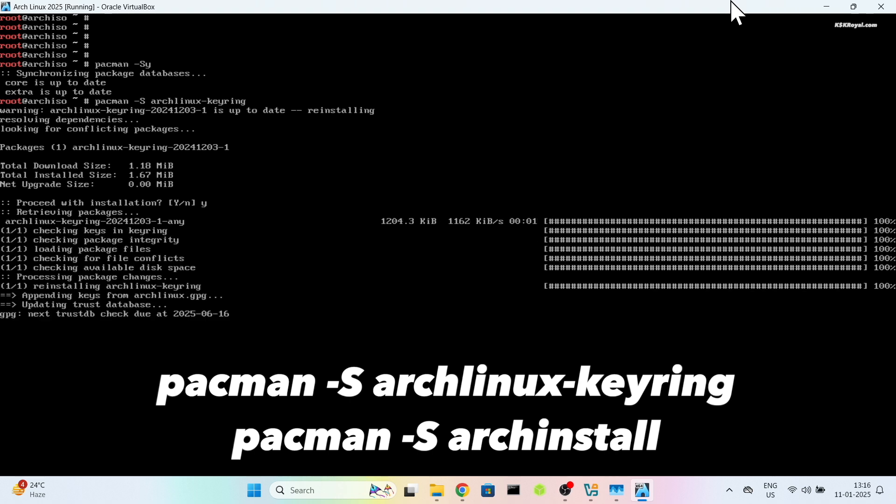
Install the archinstall package with pacman -S and approve the installation
{"action": "type", "text": "acman -S archinst"}
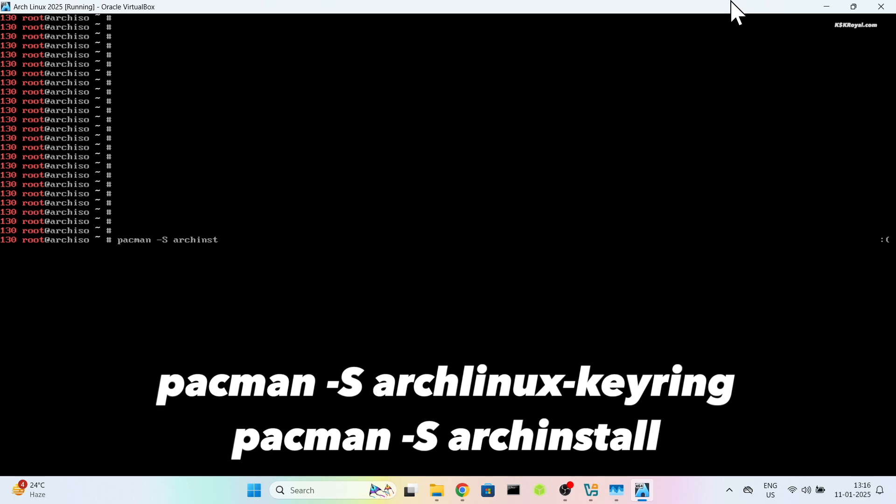
{"action": "key", "text": "Return"}
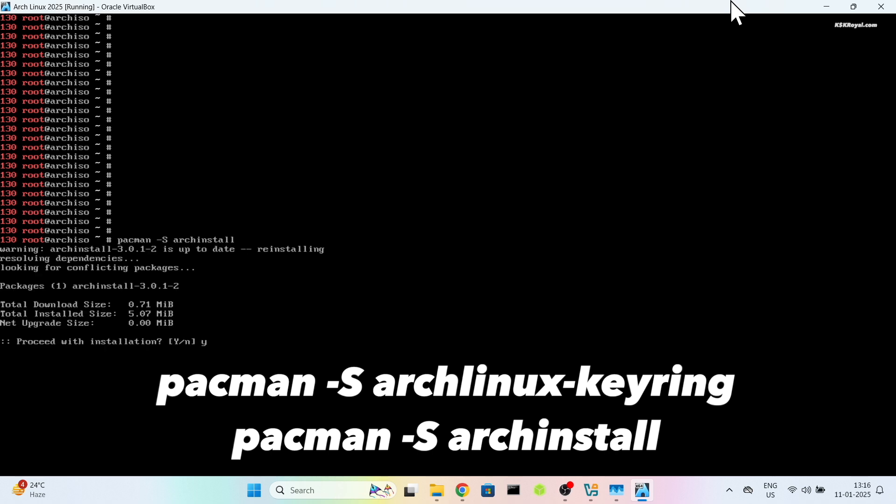
{"action": "key", "text": "Return"}
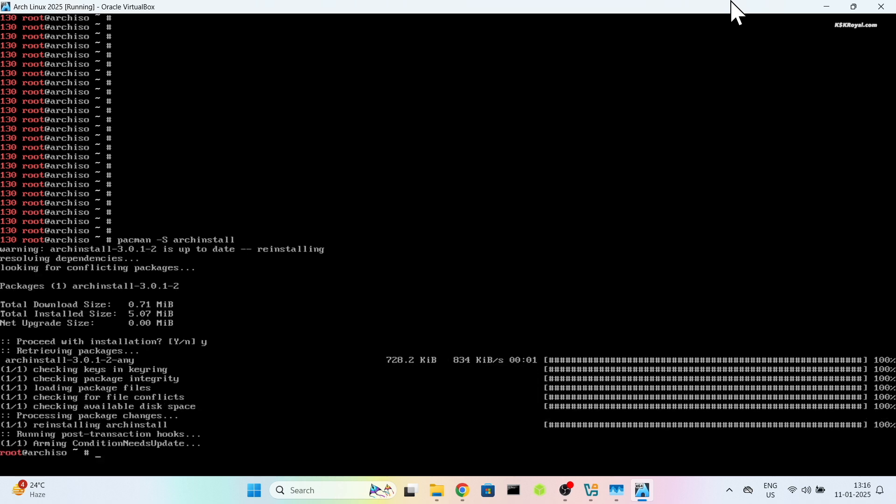
Clear the terminal and launch the archinstall guided installer
{"action": "key", "text": "ctrl+l"}
{"action": "key", "text": "Return"}
{"action": "key", "text": "Return"}
{"action": "key", "text": "Return"}
{"action": "key", "text": "Return"}
{"action": "key", "text": "Return"}
{"action": "type", "text": "ar"}
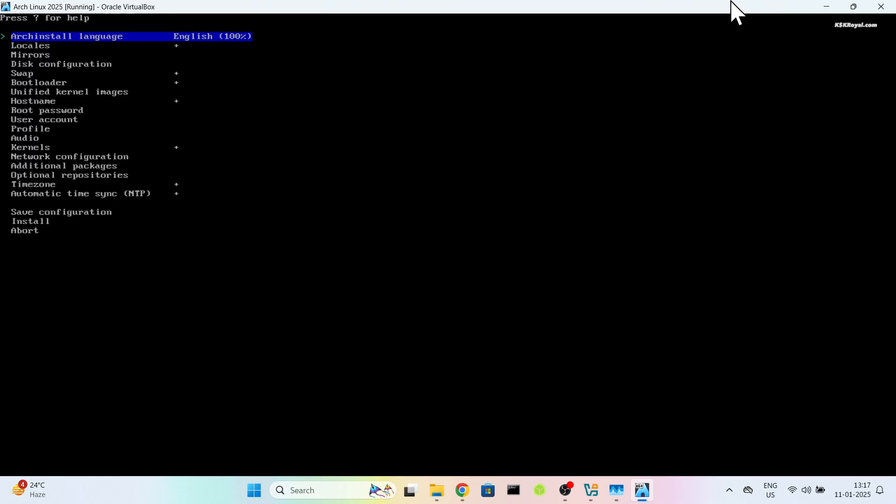
Look through the configuration entries in the archinstall main menu
{"action": "key", "text": "Down"}
{"action": "key", "text": "Down"}
{"action": "key", "text": "Down"}
{"action": "key", "text": "Down"}
{"action": "key", "text": "Down"}
{"action": "key", "text": "Down"}
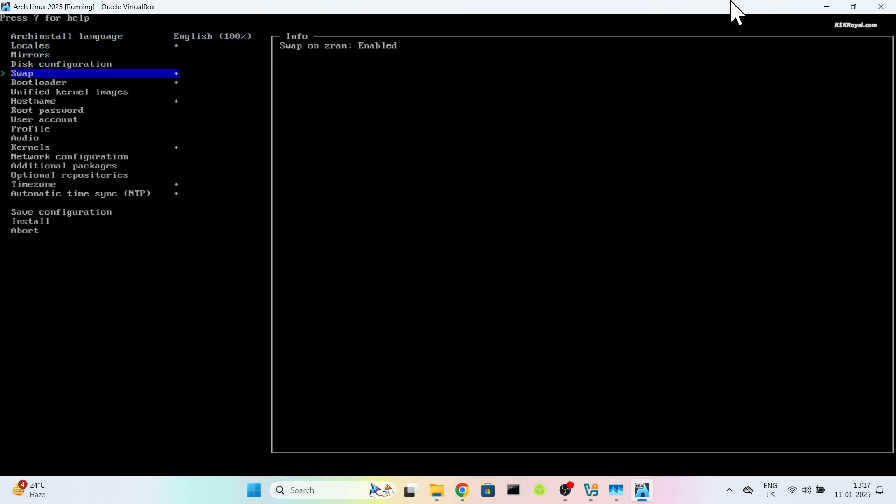
{"action": "key", "text": "Down"}
{"action": "key", "text": "Down"}
{"action": "key", "text": "Down"}
{"action": "key", "text": "Down"}
{"action": "key", "text": "Down"}
{"action": "key", "text": "Up"}
{"action": "key", "text": "Up"}
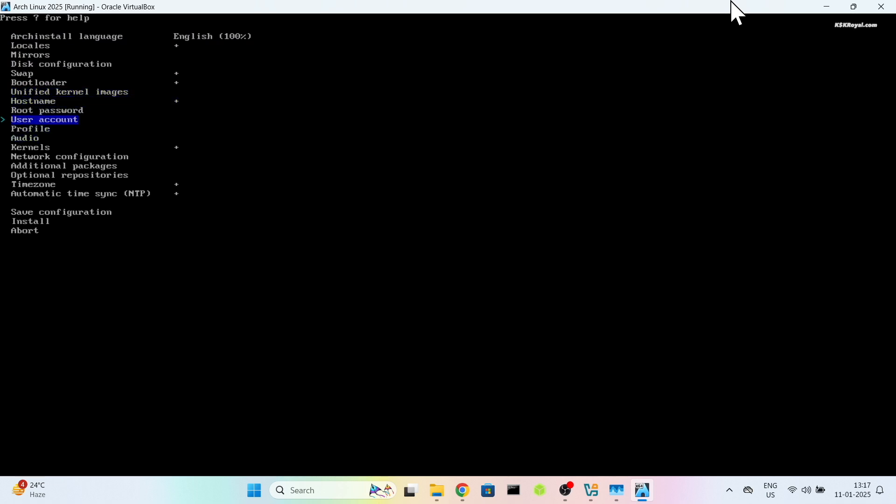
{"action": "key", "text": "Up"}
{"action": "key", "text": "Up"}
{"action": "key", "text": "Up"}
{"action": "key", "text": "Up"}
{"action": "key", "text": "Up"}
{"action": "key", "text": "Up"}
{"action": "key", "text": "Up"}
{"action": "key", "text": "Up"}
{"action": "key", "text": "Up"}
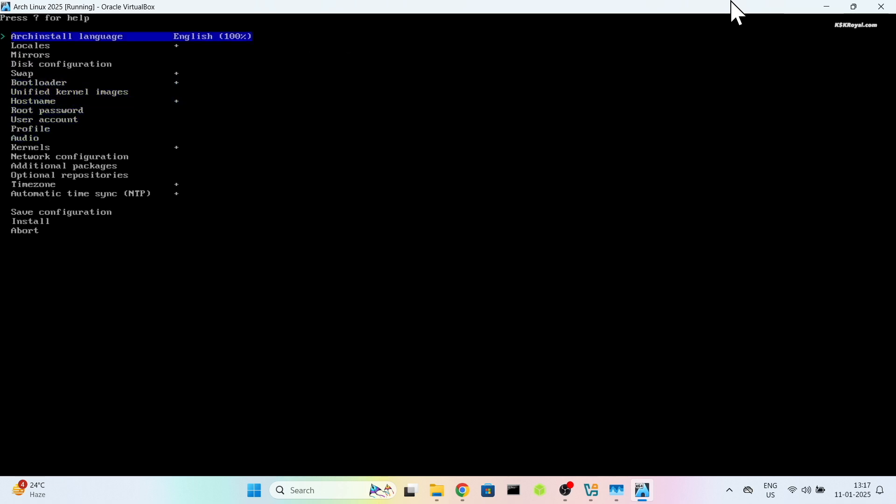
Choose English as the archinstall language
{"action": "key", "text": "Return"}
{"action": "key", "text": "Down"}
{"action": "key", "text": "Down"}
{"action": "key", "text": "Up"}
{"action": "key", "text": "Up"}
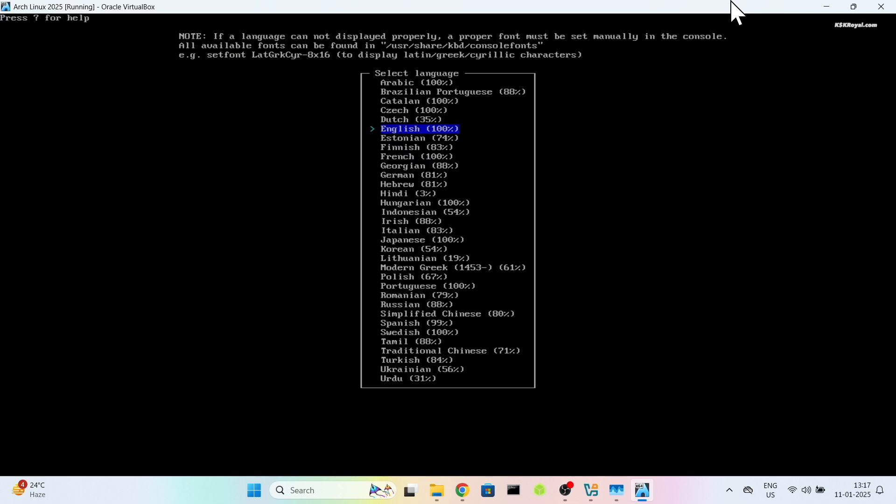
{"action": "key", "text": "Return"}
Review the keyboard layout, locale language and locale encoding settings, and return to the main menu
{"action": "key", "text": "Down"}
{"action": "key", "text": "Return"}
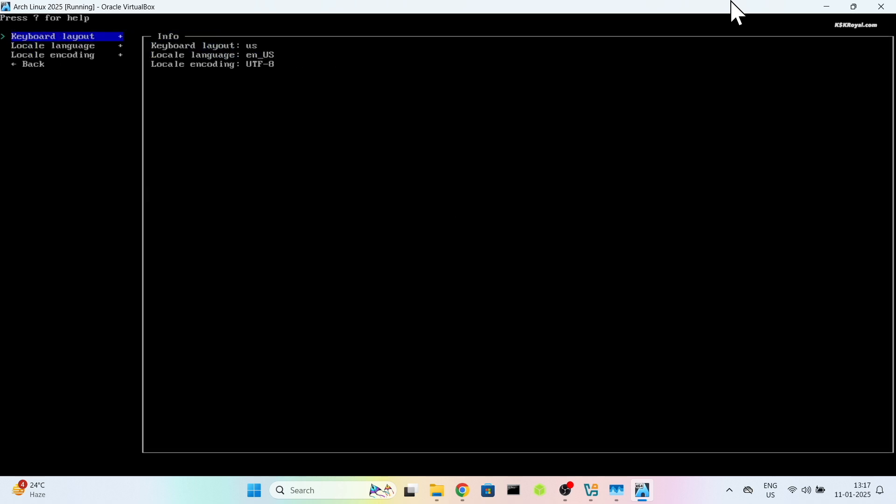
{"action": "key", "text": "Down"}
{"action": "key", "text": "Down"}
{"action": "key", "text": "Down"}
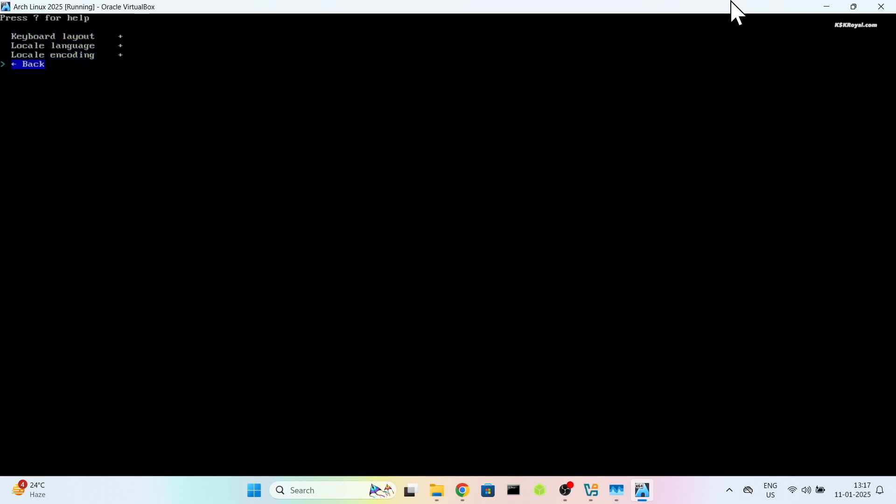
{"action": "key", "text": "Return"}
Open the mirror settings and return to the main menu without choosing a region or custom mirror
{"action": "key", "text": "Down"}
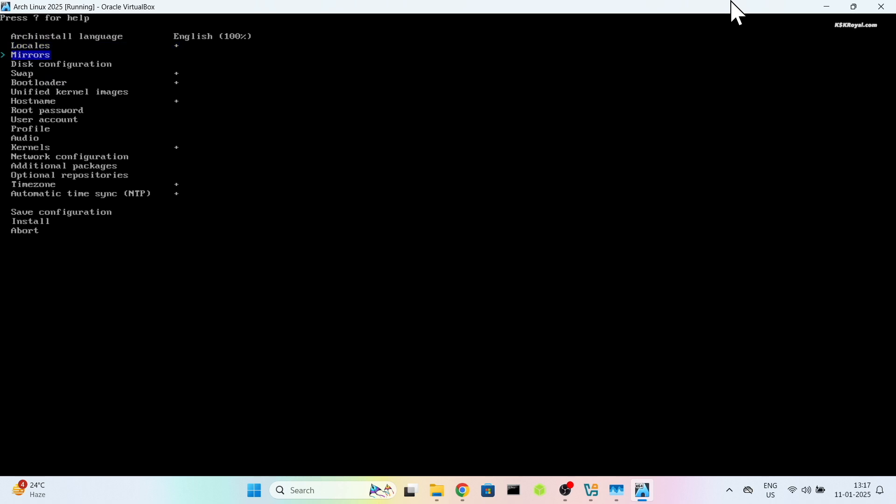
{"action": "key", "text": "Return"}
{"action": "key", "text": "Down"}
{"action": "key", "text": "Down"}
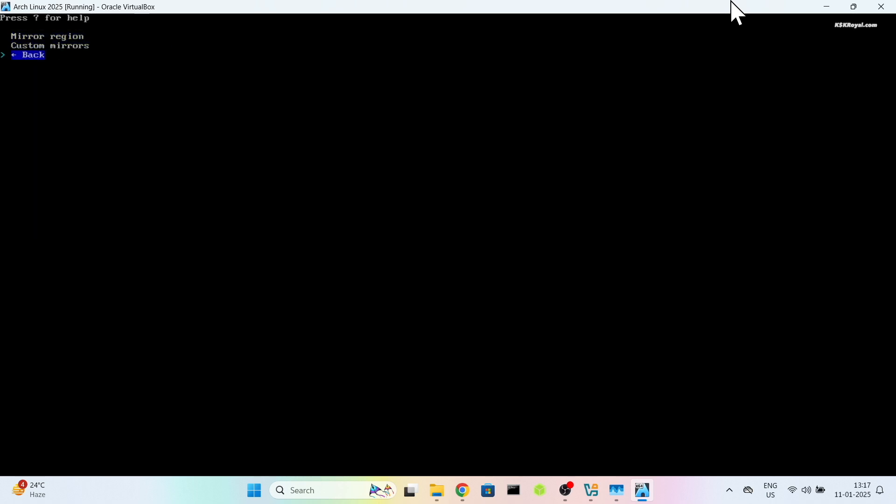
{"action": "key", "text": "Return"}
Configure the disk with the best-effort default partition layout on the ATA VBOX HARDDISK at /dev/sda
{"action": "key", "text": "Down"}
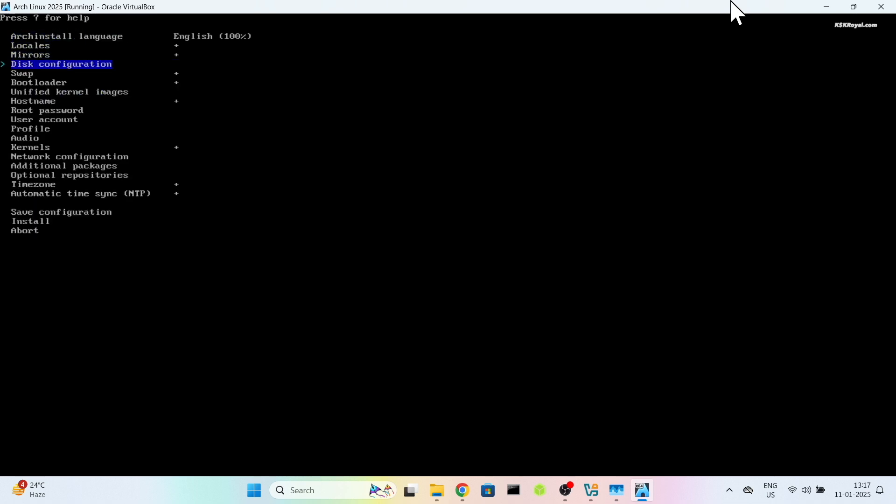
{"action": "key", "text": "Return"}
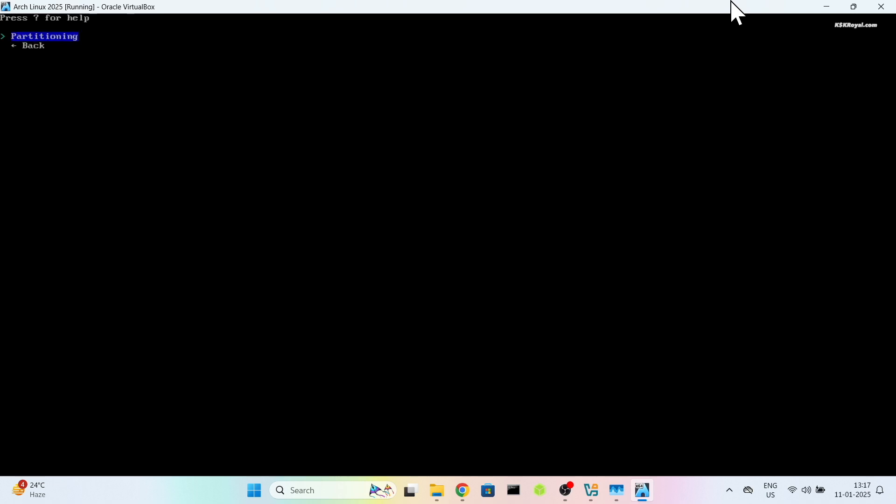
{"action": "key", "text": "Return"}
{"action": "key", "text": "Down"}
{"action": "key", "text": "Down"}
{"action": "key", "text": "Up"}
{"action": "key", "text": "Up"}
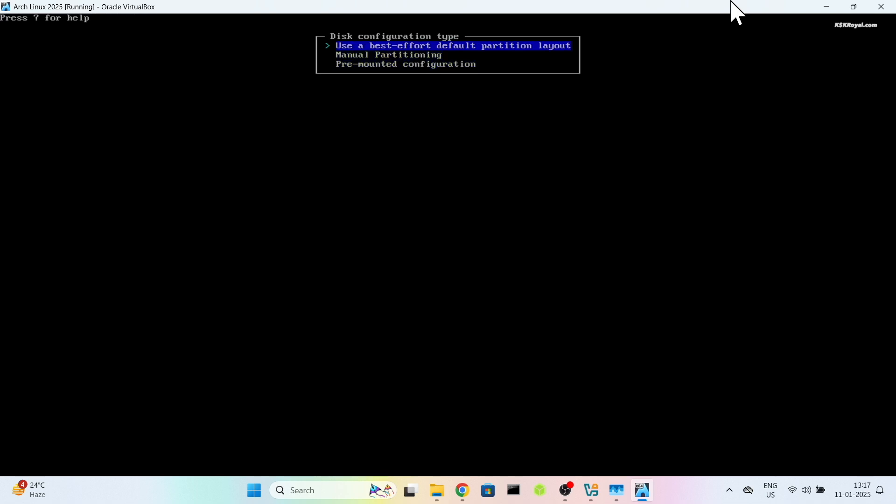
{"action": "key", "text": "Return"}
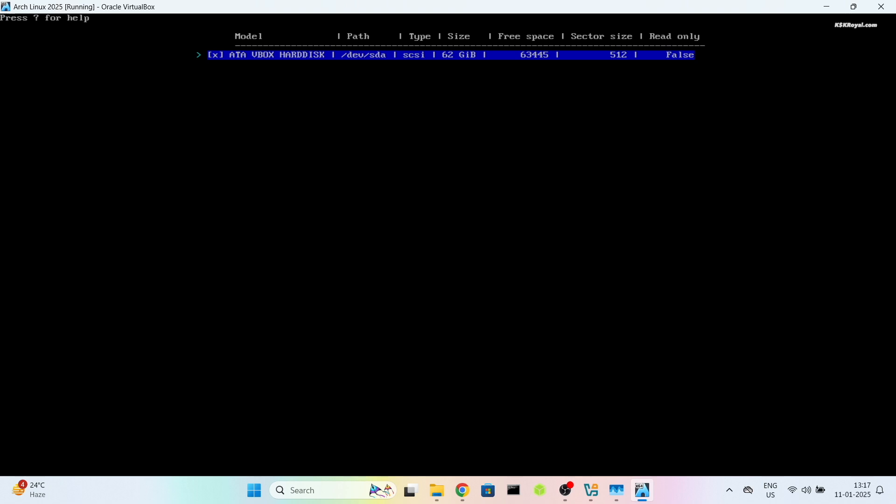
{"action": "key", "text": "Return"}
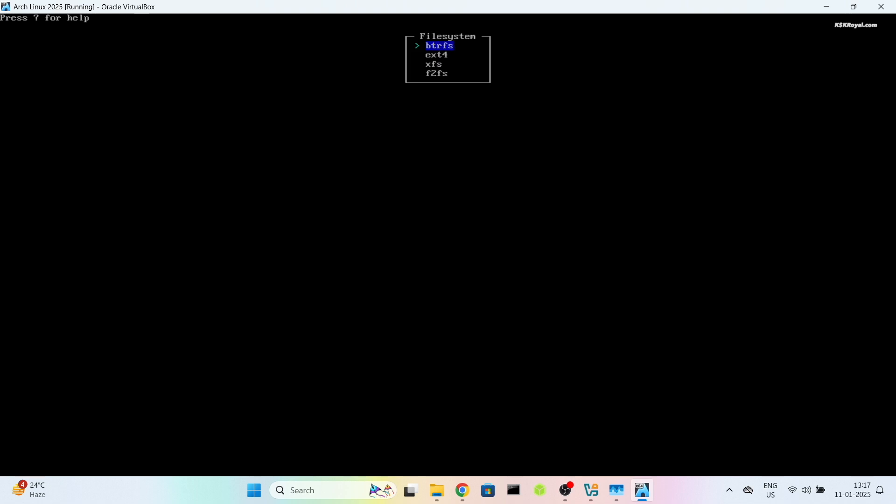
Choose ext4 as the filesystem for the default layout and leave the disk configuration
{"action": "key", "text": "Down"}
{"action": "key", "text": "Return"}
{"action": "key", "text": "Down"}
Skip disk encryption and answer Yes to using swap on zram
{"action": "key", "text": "Down"}
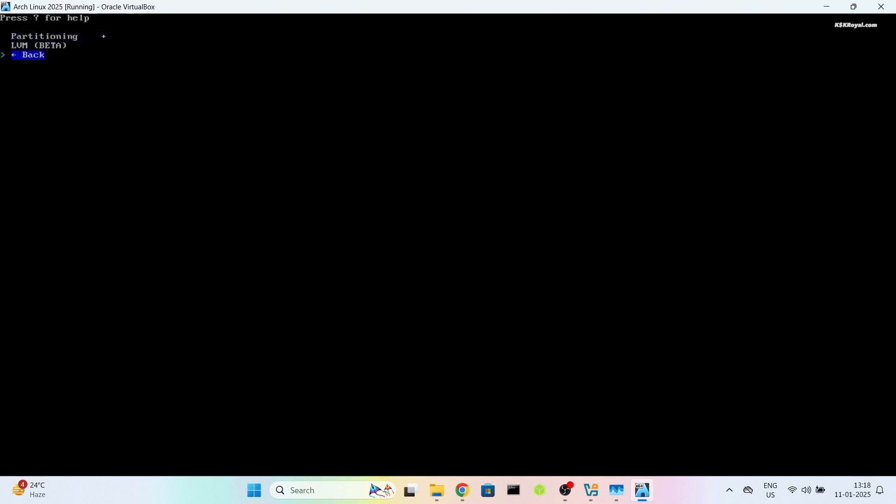
{"action": "key", "text": "Return"}
{"action": "key", "text": "Down"}
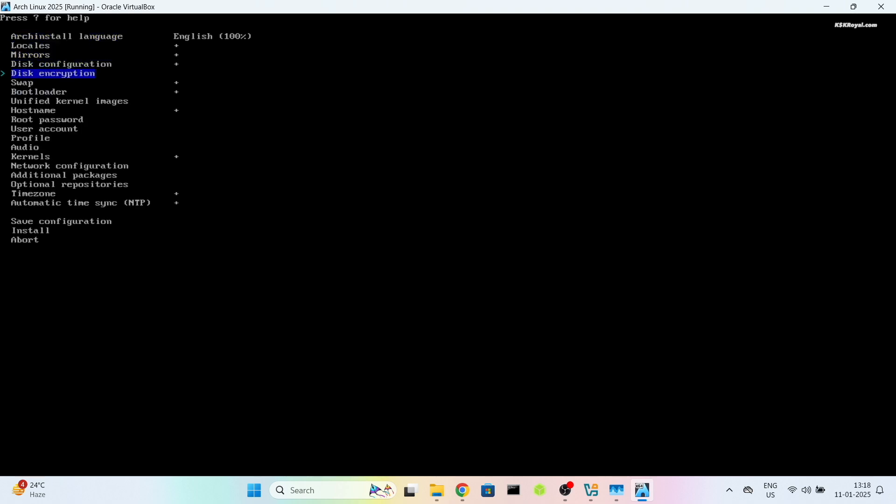
{"action": "key", "text": "Down"}
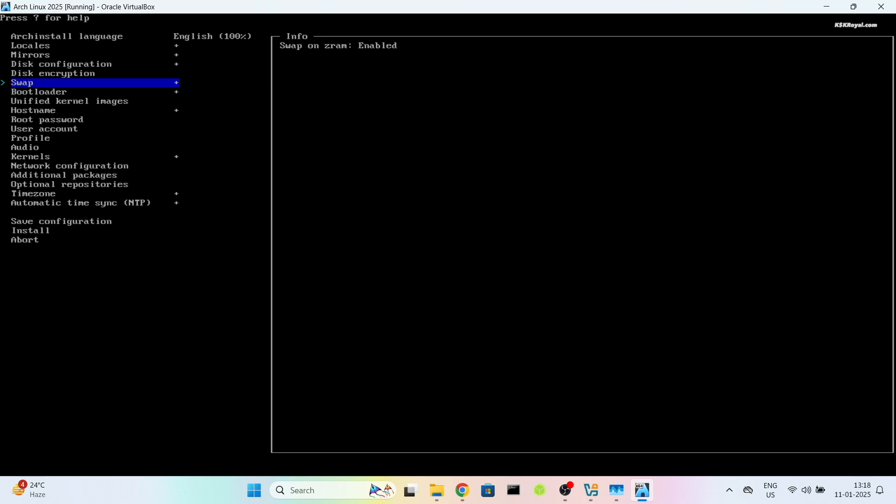
{"action": "key", "text": "Return"}
{"action": "key", "text": "Right"}
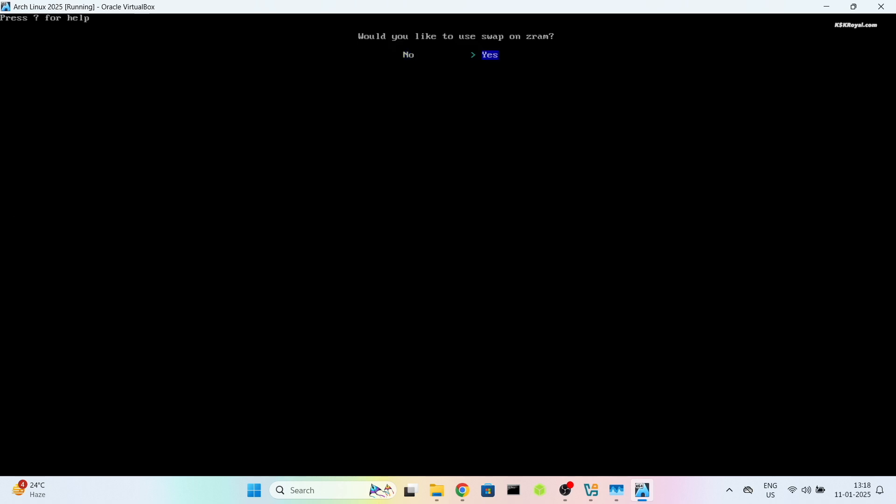
{"action": "key", "text": "Return"}
Accept Grub as the bootloader and archlinux as the hostname
{"action": "key", "text": "Down"}
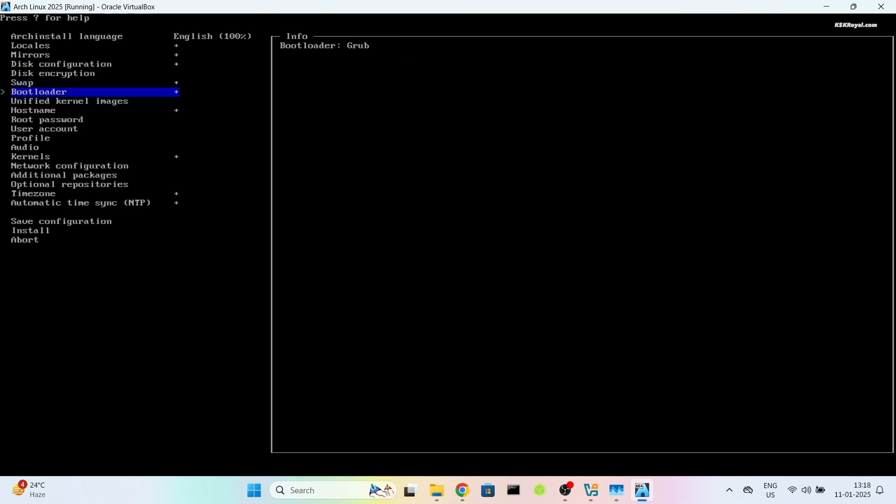
{"action": "key", "text": "Return"}
{"action": "key", "text": "Return"}
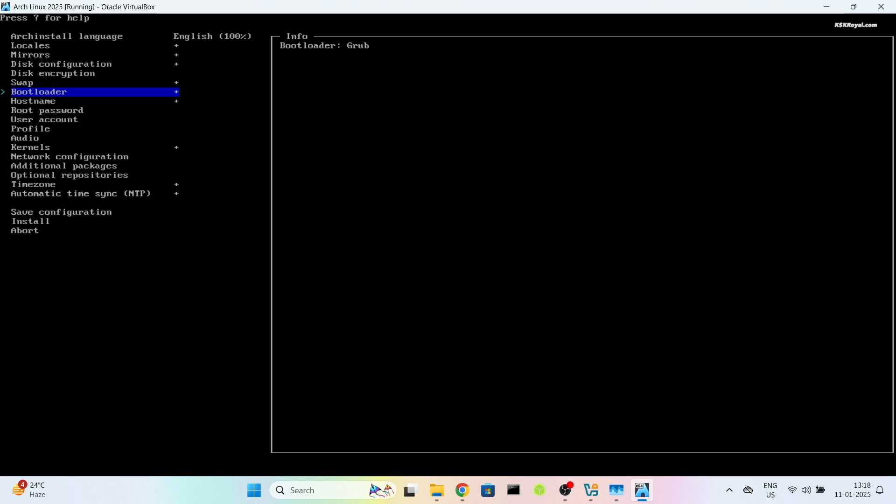
{"action": "key", "text": "Down"}
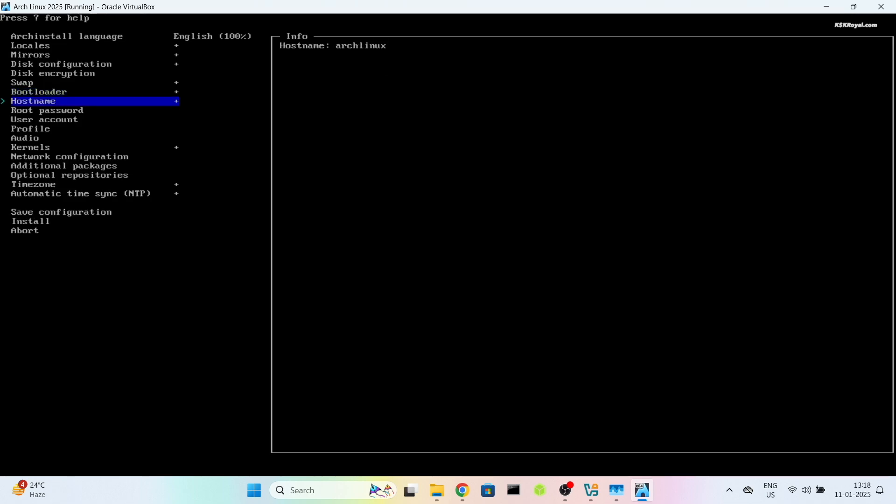
{"action": "key", "text": "Return"}
Set the root password and enter it again to confirm it
{"action": "key", "text": "Return"}
{"action": "key", "text": "Down"}
{"action": "key", "text": "Return"}
{"action": "type", "text": "****"}
{"action": "key", "text": "Return"}
{"action": "type", "text": "**"}
{"action": "key", "text": "BackSpace"}
{"action": "key", "text": "BackSpace"}
{"action": "type", "text": "****"}
Add a user account with the username kskroyal, and enter and confirm the account password
{"action": "key", "text": "Return"}
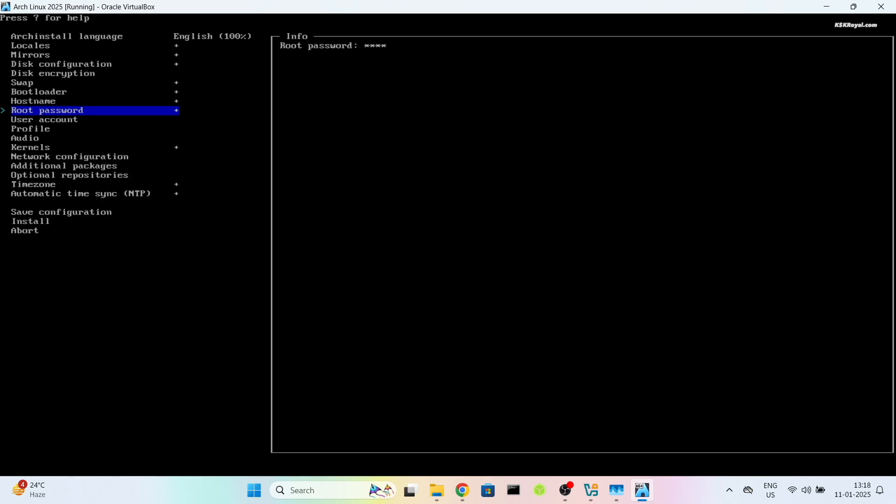
{"action": "key", "text": "Down"}
{"action": "key", "text": "Return"}
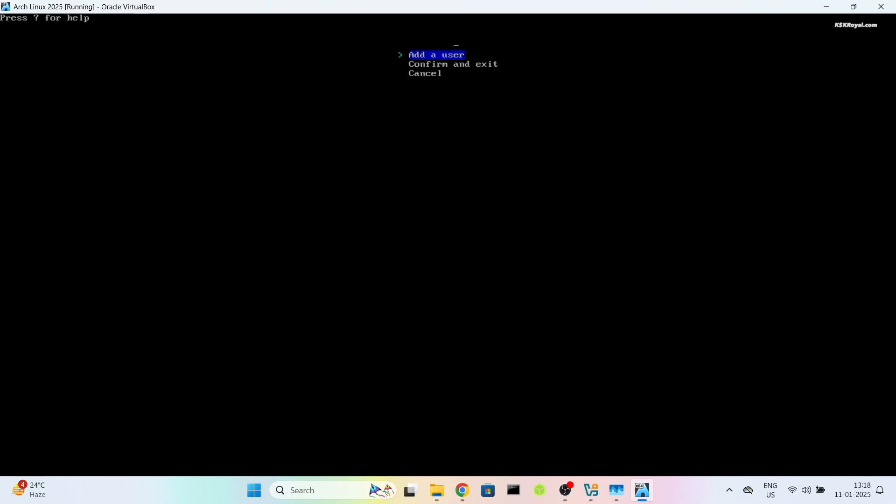
{"action": "key", "text": "Return"}
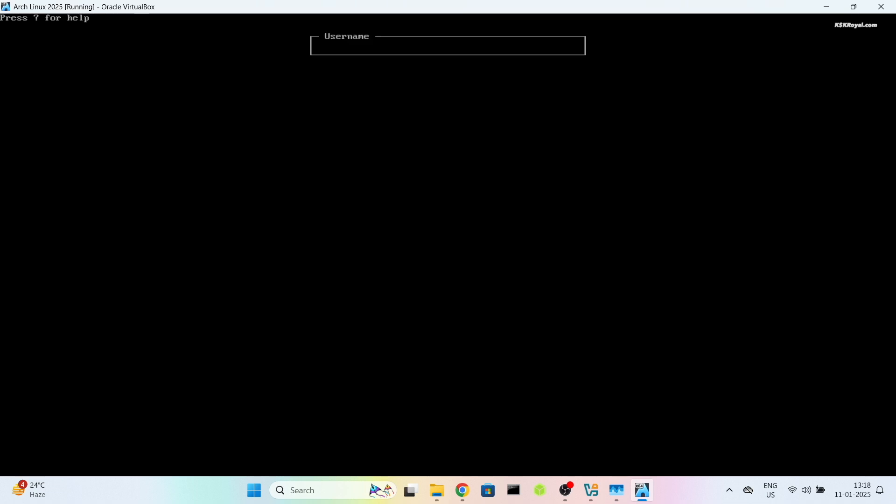
{"action": "type", "text": "kskroyal"}
{"action": "key", "text": "Return"}
{"action": "type", "text": "****"}
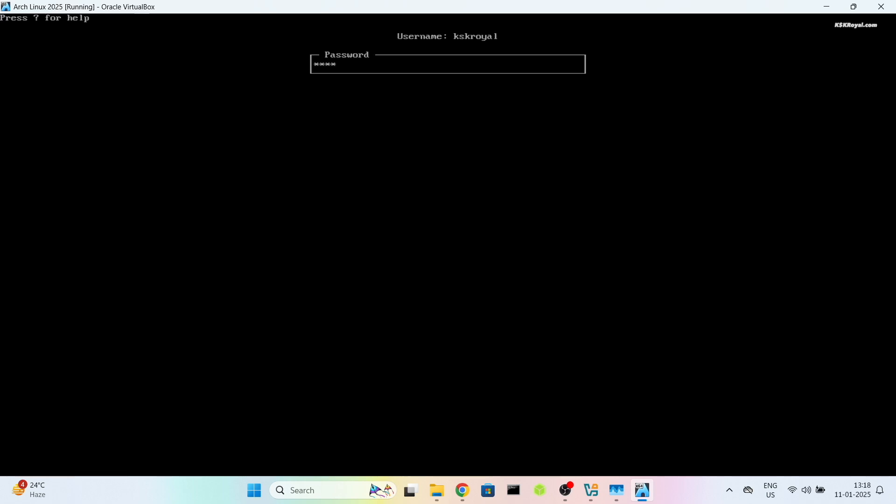
{"action": "key", "text": "Return"}
{"action": "type", "text": "****"}
{"action": "key", "text": "Return"}
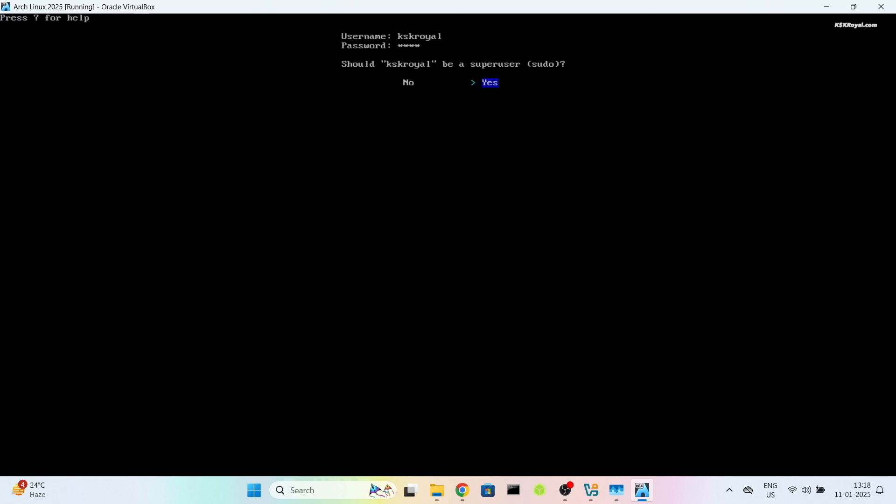
Make the new user a superuser and confirm the user account list
{"action": "key", "text": "Return"}
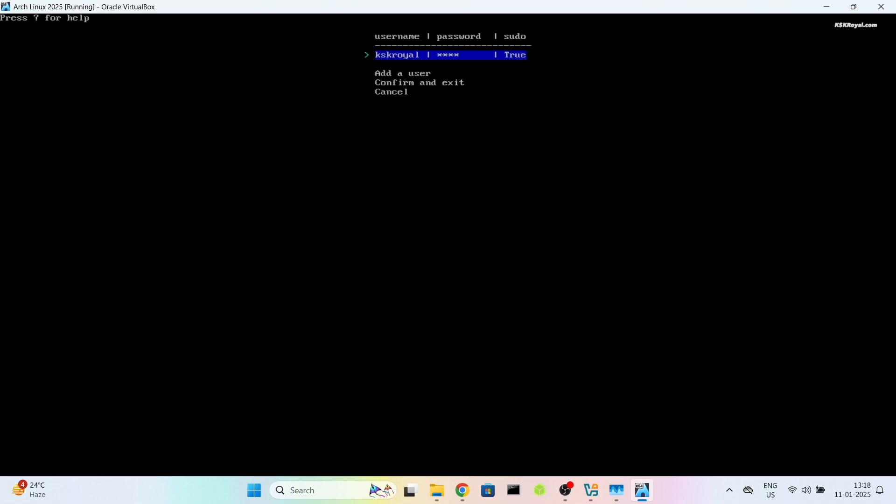
{"action": "key", "text": "Down"}
{"action": "key", "text": "Down"}
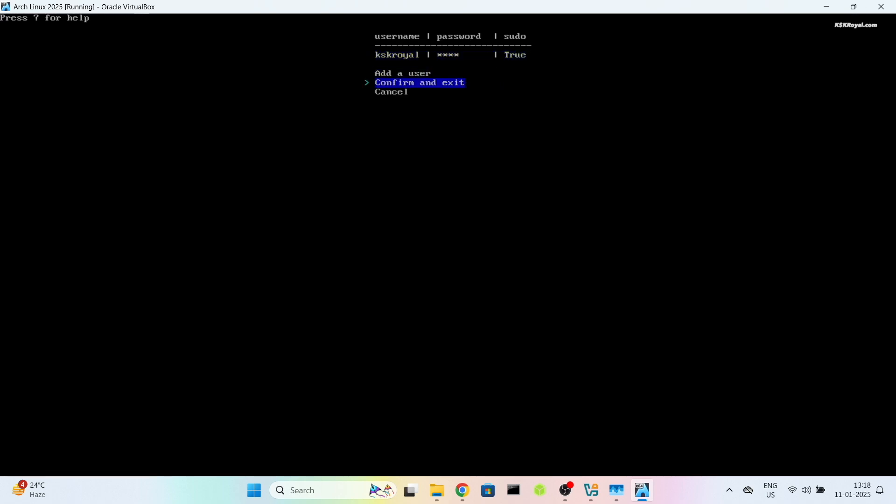
{"action": "key", "text": "Return"}
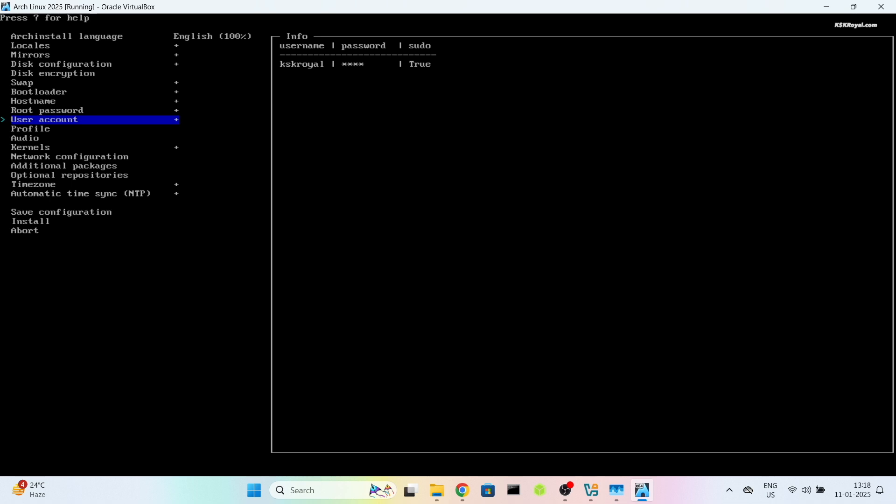
Set the profile type to the Desktop main profile
{"action": "key", "text": "Down"}
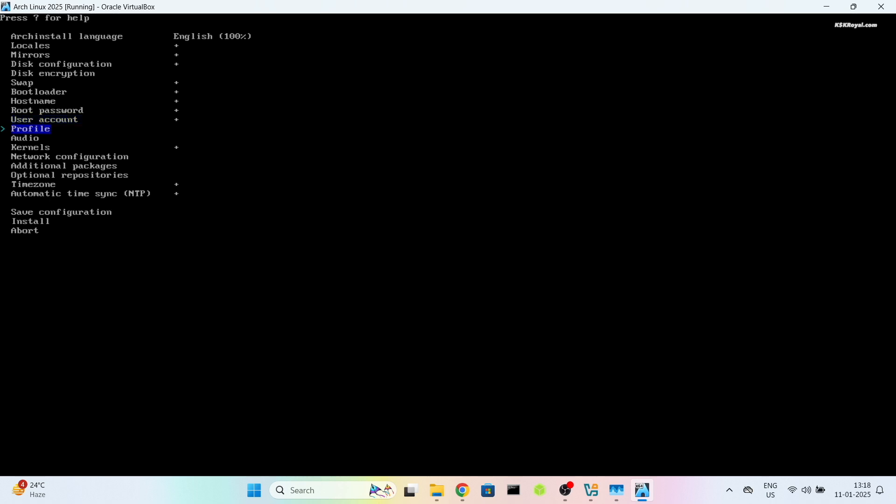
{"action": "key", "text": "Return"}
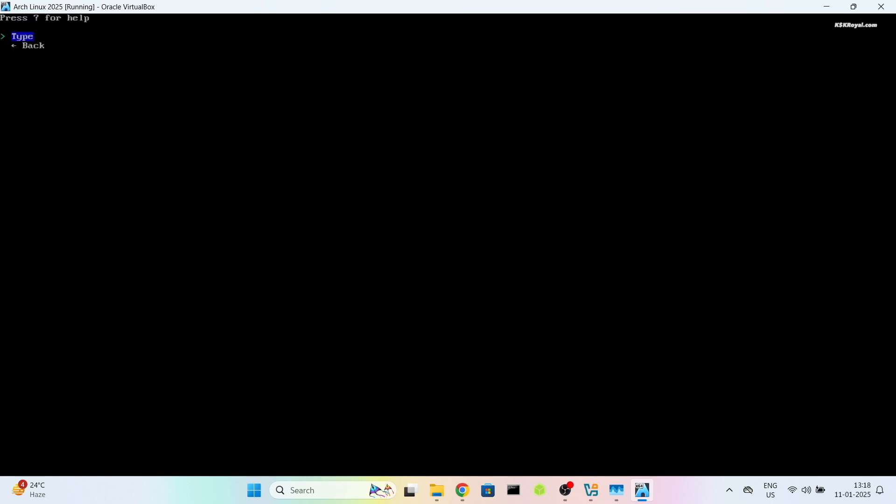
{"action": "key", "text": "Return"}
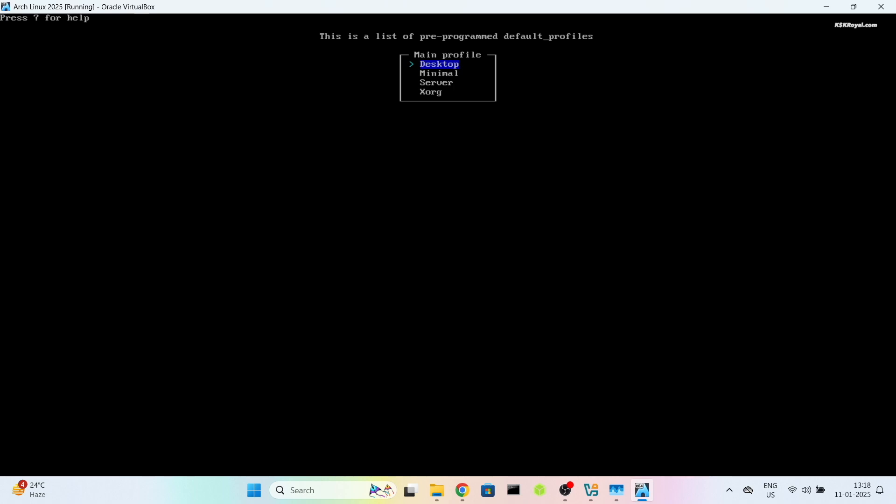
{"action": "key", "text": "Return"}
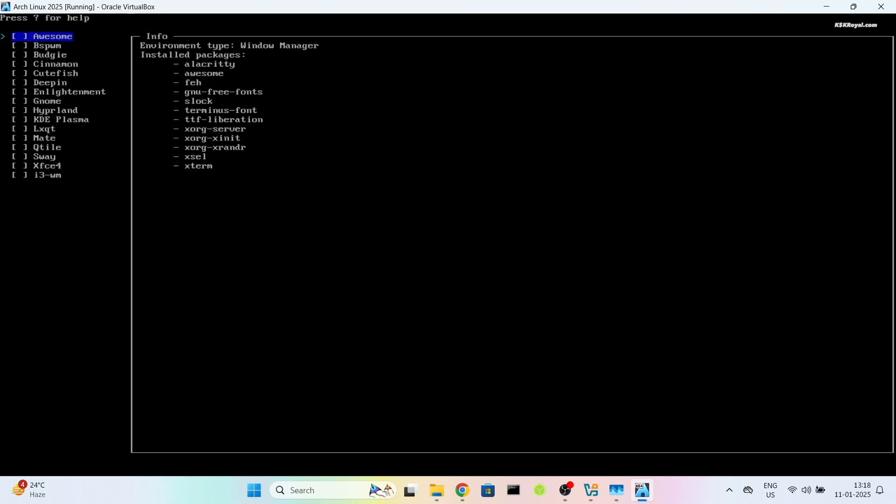
Look through the available desktop environments and window managers and the packages each one installs
{"action": "key", "text": "Down"}
{"action": "key", "text": "Down"}
{"action": "key", "text": "Down"}
{"action": "key", "text": "Down"}
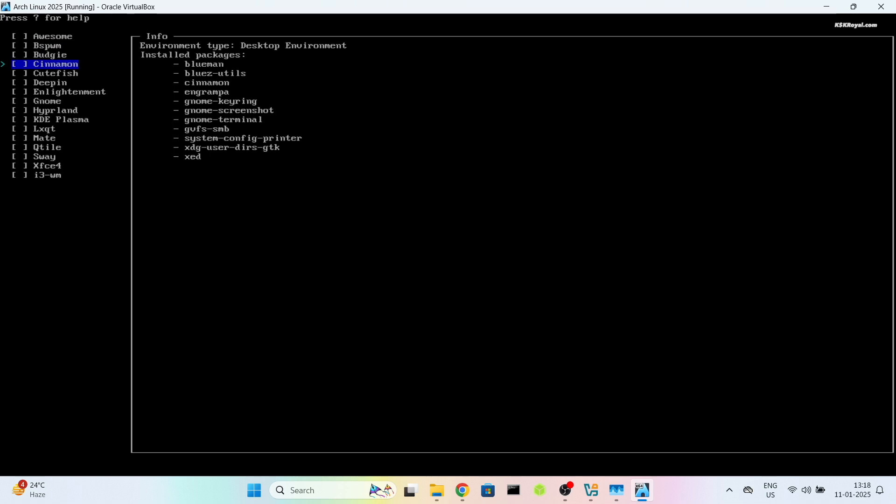
{"action": "key", "text": "Down"}
{"action": "key", "text": "Down"}
{"action": "key", "text": "Down"}
{"action": "key", "text": "Down"}
{"action": "key", "text": "Down"}
{"action": "key", "text": "Down"}
{"action": "key", "text": "Down"}
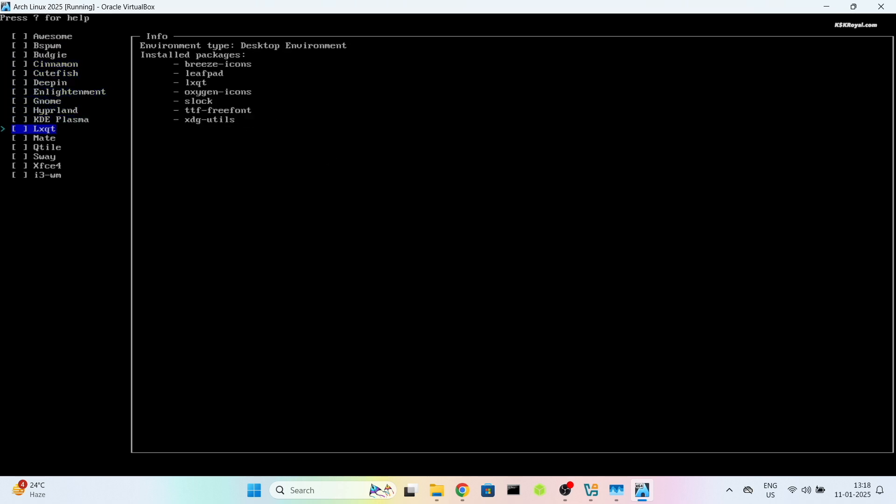
{"action": "key", "text": "Down"}
{"action": "key", "text": "Down"}
{"action": "key", "text": "Down"}
{"action": "key", "text": "Up"}
{"action": "key", "text": "Up"}
{"action": "key", "text": "Up"}
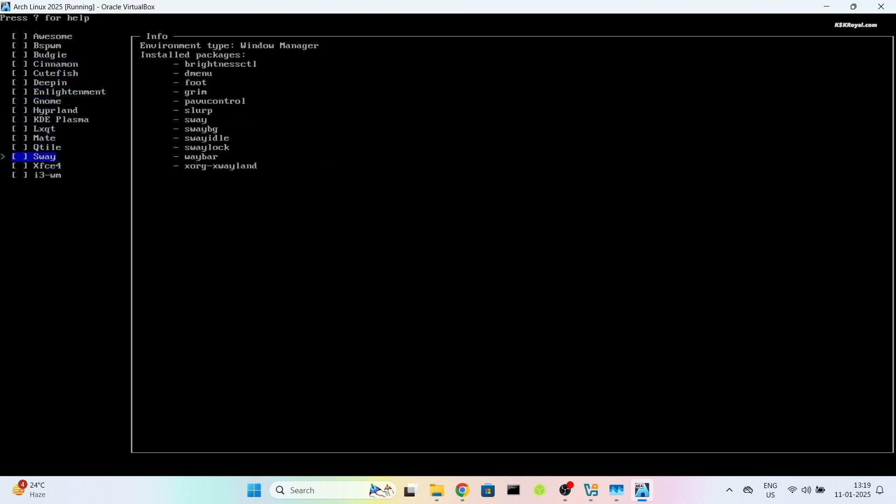
{"action": "key", "text": "Down"}
{"action": "key", "text": "Down"}
{"action": "key", "text": "Down"}
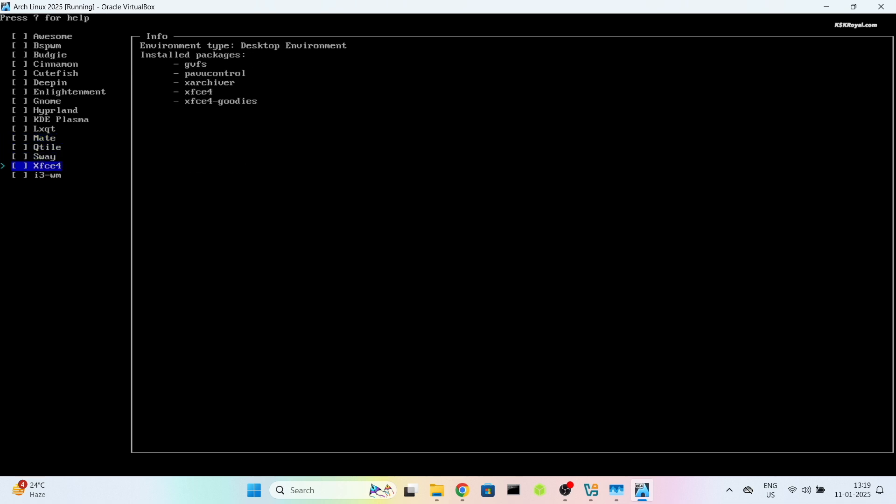
{"action": "key", "text": "Up"}
{"action": "key", "text": "Up"}
{"action": "key", "text": "Up"}
{"action": "key", "text": "Up"}
{"action": "key", "text": "Up"}
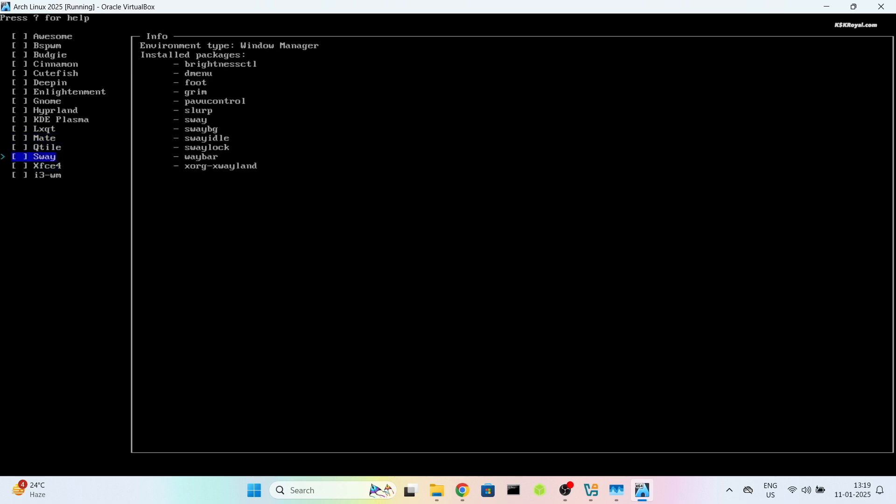
Choose Gnome as the desktop environment for the profile
{"action": "key", "text": "Up"}
{"action": "key", "text": "Up"}
{"action": "key", "text": "Up"}
{"action": "key", "text": "Up"}
{"action": "key", "text": "Up"}
{"action": "key", "text": "Up"}
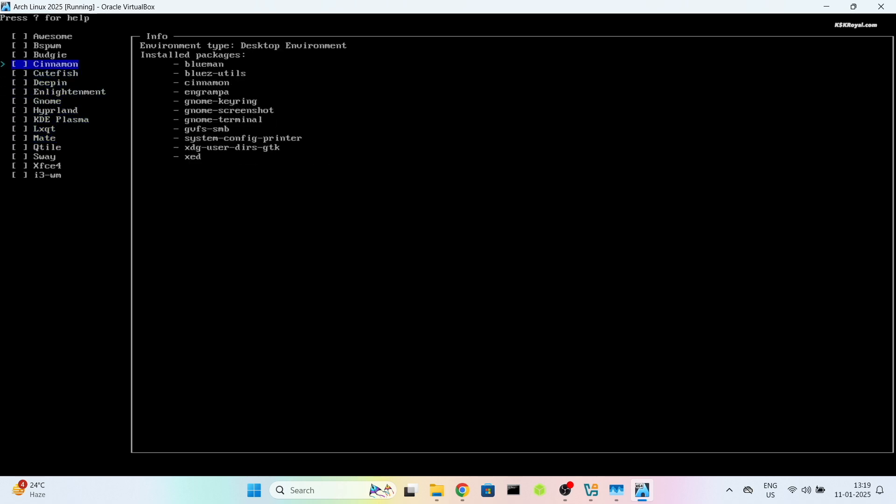
{"action": "key", "text": "Down"}
{"action": "key", "text": "Down"}
{"action": "key", "text": "Down"}
{"action": "key", "text": "Down"}
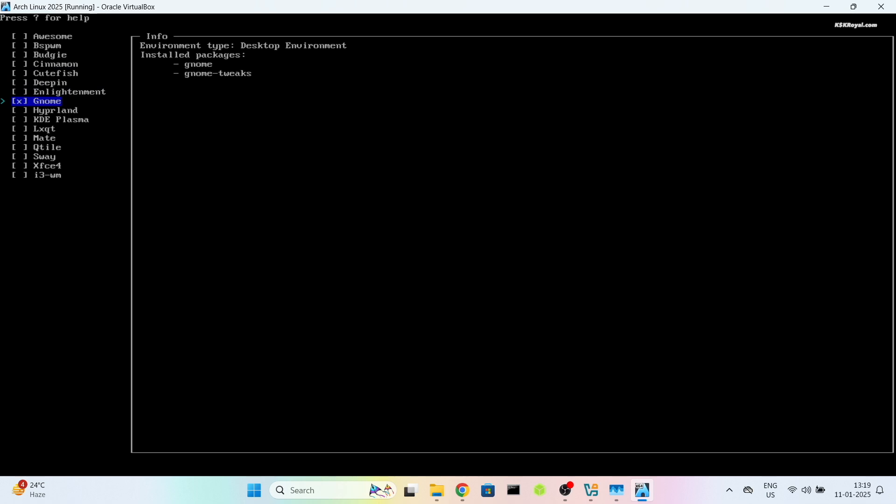
{"action": "key", "text": "Return"}
Set the graphics driver to All open-source and return to the main installer list
{"action": "key", "text": "Down"}
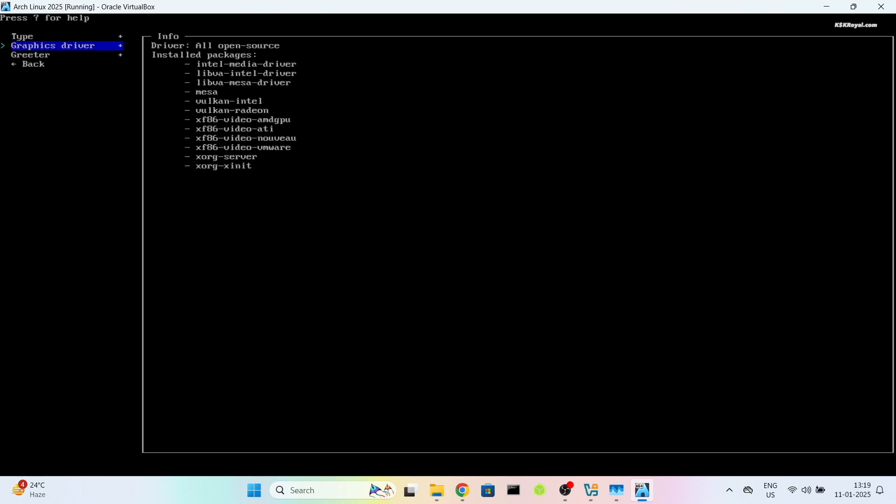
{"action": "key", "text": "Return"}
{"action": "key", "text": "Down"}
{"action": "key", "text": "Up"}
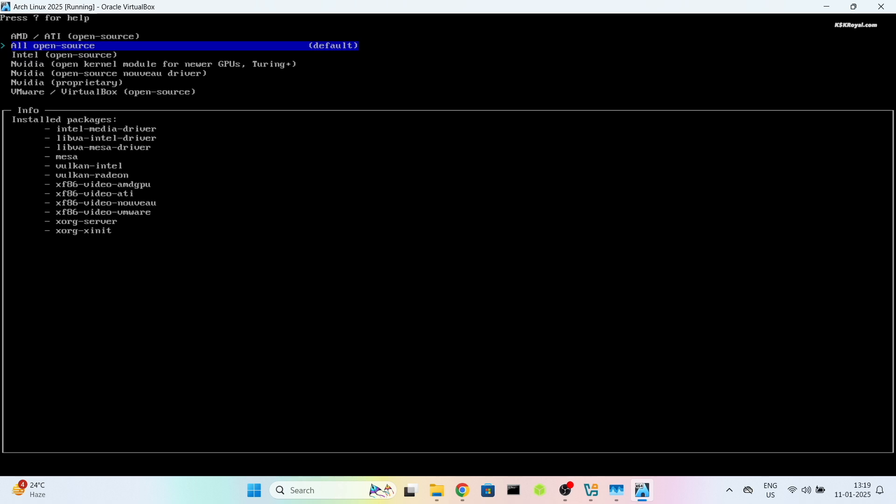
{"action": "key", "text": "Return"}
{"action": "key", "text": "Down"}
{"action": "key", "text": "Down"}
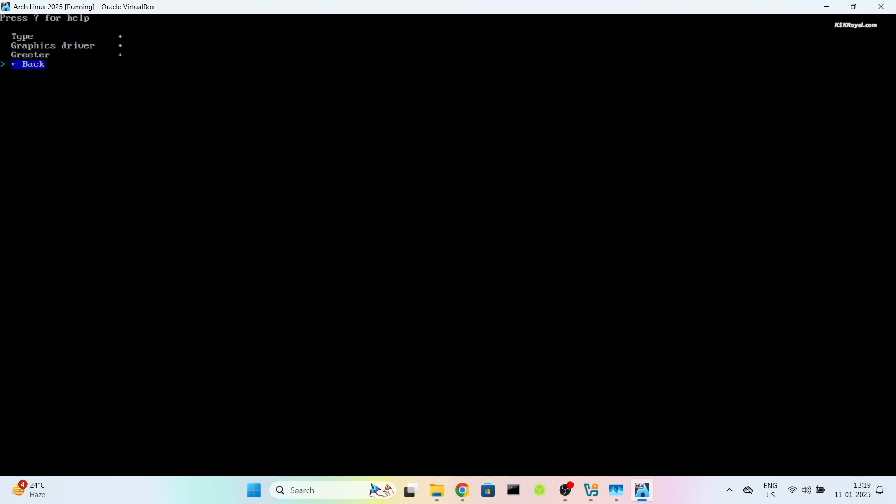
{"action": "key", "text": "Return"}
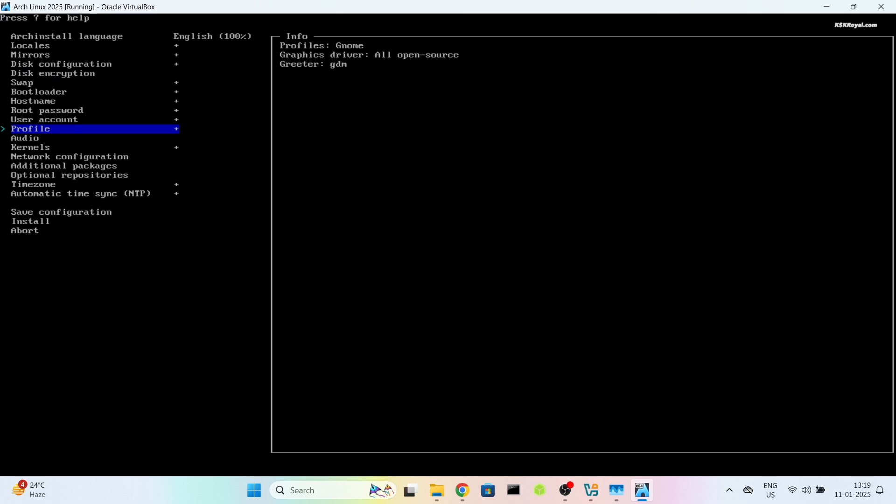
Set the audio server to pipewire
{"action": "key", "text": "Down"}
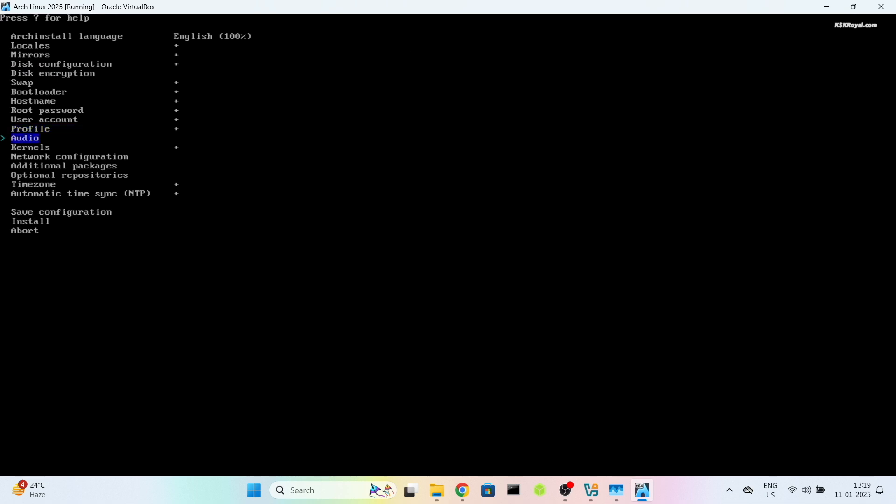
{"action": "key", "text": "Return"}
{"action": "key", "text": "Down"}
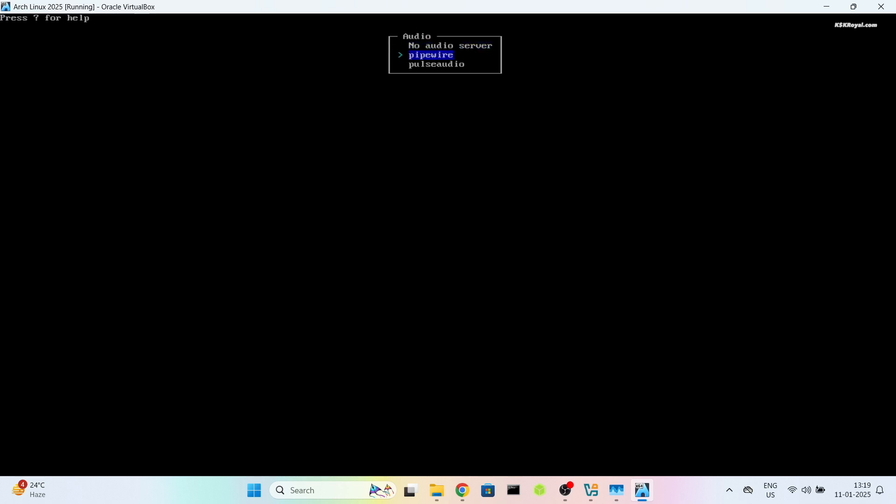
{"action": "key", "text": "Return"}
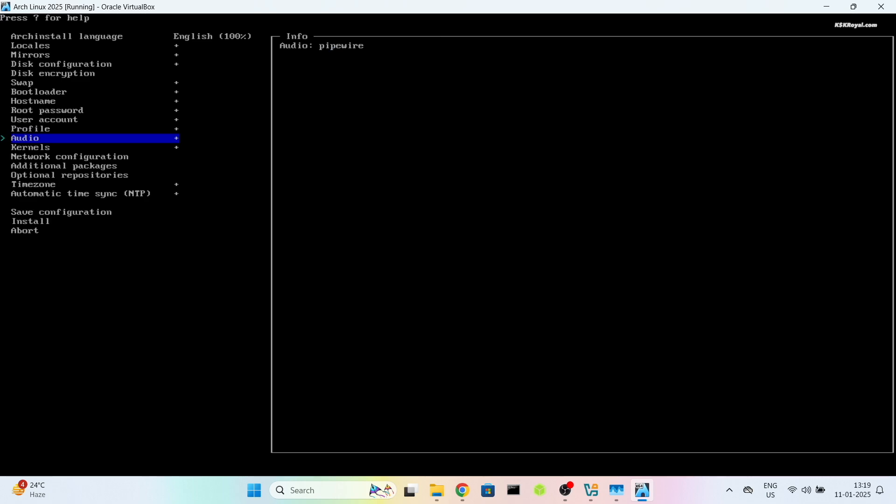
Review the kernel choices and confirm the default linux kernel for the installation
{"action": "key", "text": "Down"}
{"action": "key", "text": "Return"}
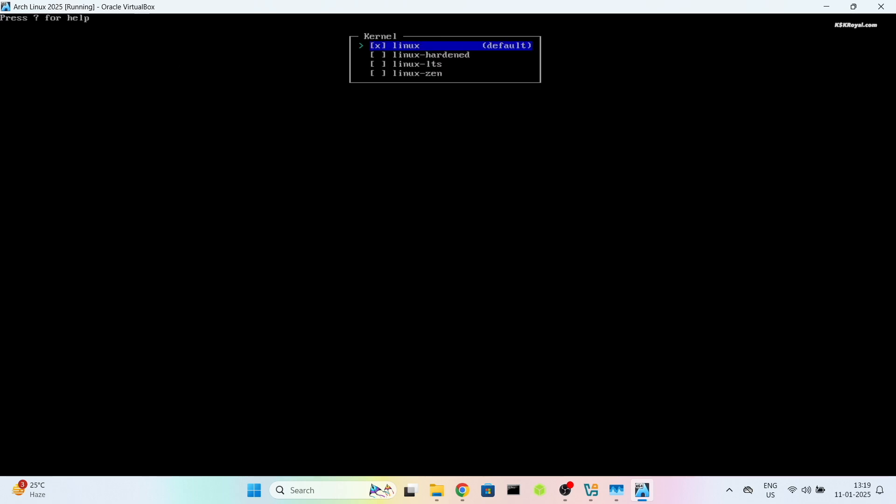
{"action": "key", "text": "Down"}
{"action": "key", "text": "Down"}
{"action": "key", "text": "Down"}
{"action": "key", "text": "Up"}
{"action": "key", "text": "Up"}
{"action": "key", "text": "Down"}
{"action": "key", "text": "Down"}
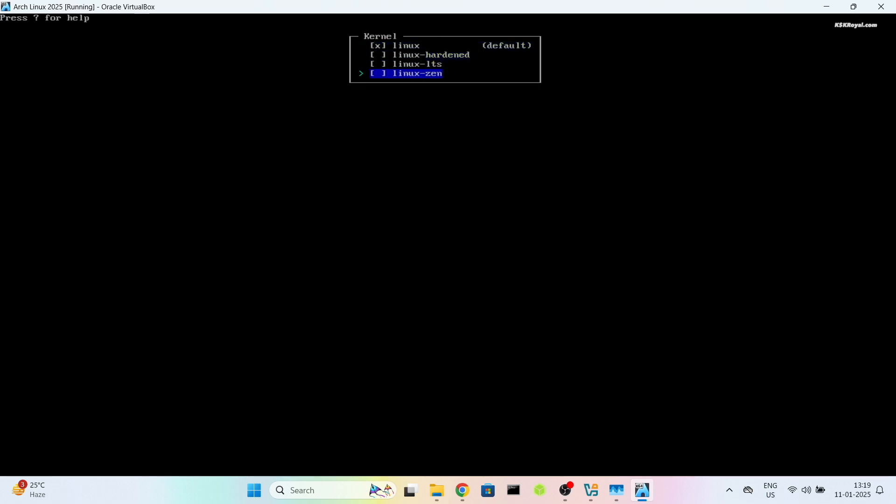
{"action": "key", "text": "Down"}
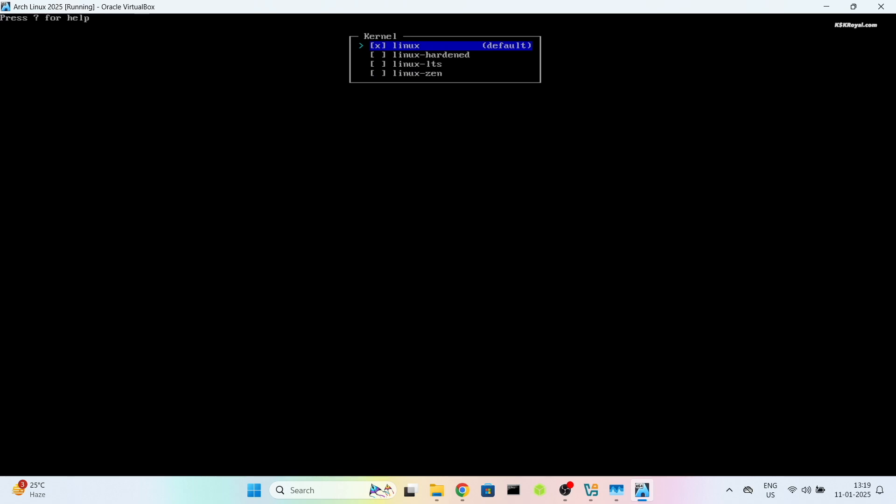
{"action": "key", "text": "Return"}
Set the network configuration to use NetworkManager
{"action": "key", "text": "Down"}
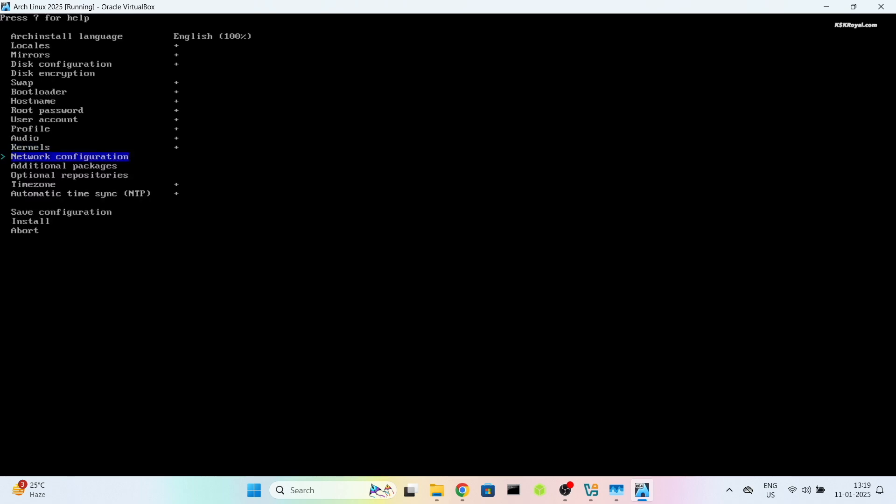
{"action": "key", "text": "Return"}
{"action": "key", "text": "Down"}
{"action": "key", "text": "Down"}
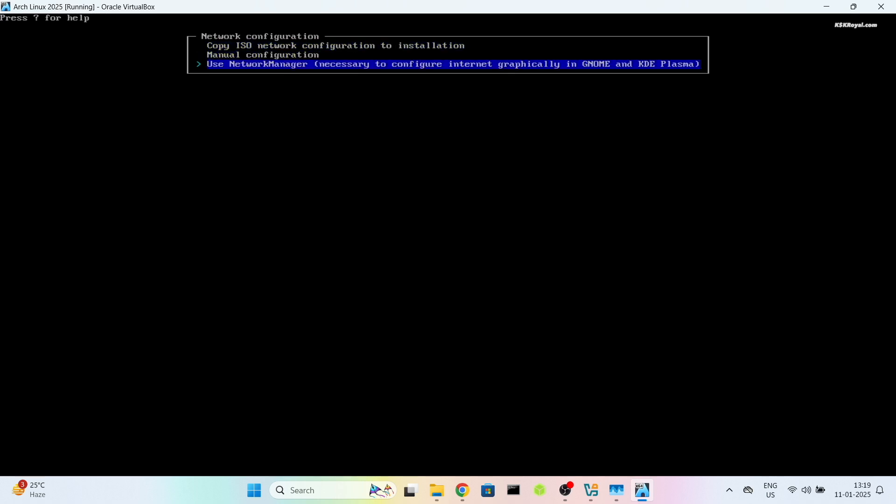
{"action": "key", "text": "Return"}
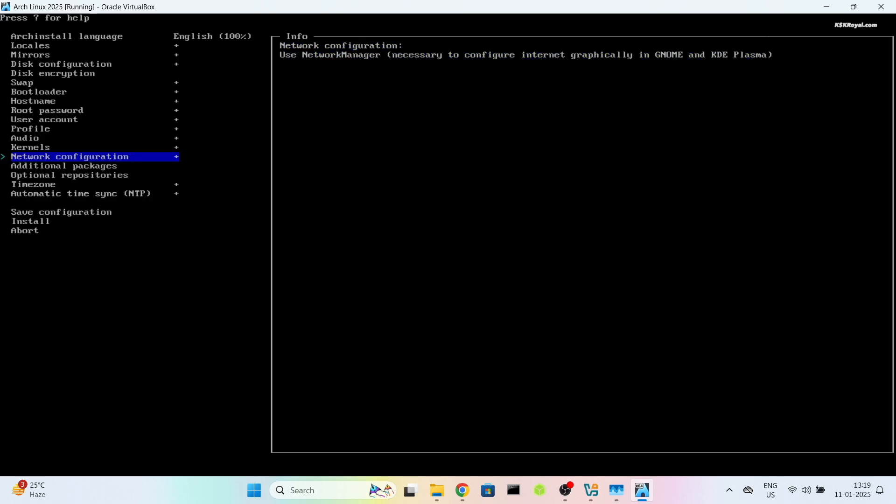
Add git, fastfetch and htop as additional packages to install
{"action": "key", "text": "Down"}
{"action": "key", "text": "Return"}
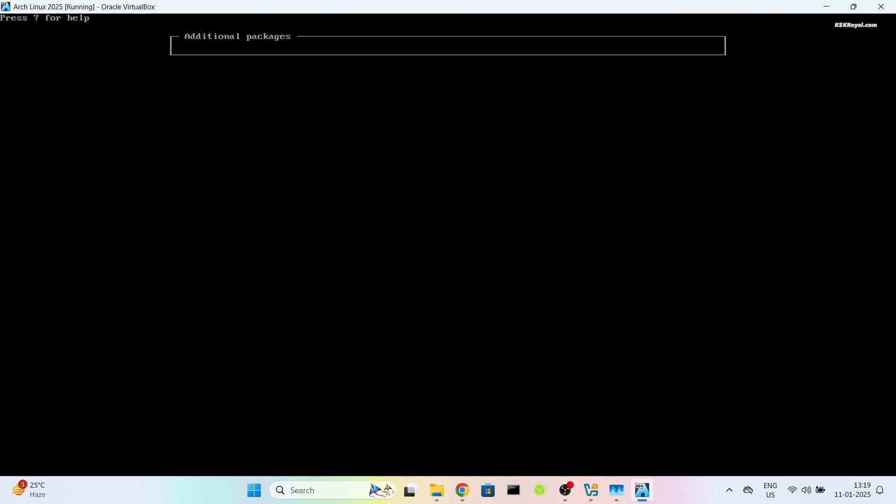
{"action": "type", "text": "git fastfetch htop"}
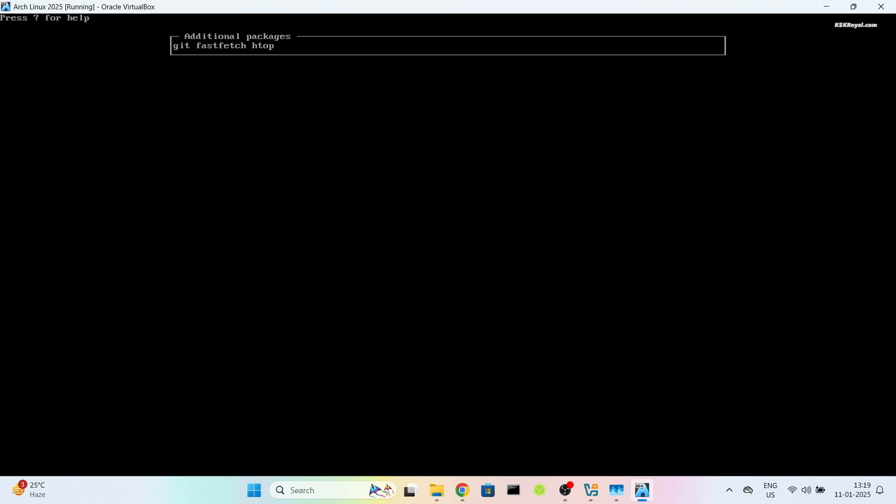
{"action": "key", "text": "Return"}
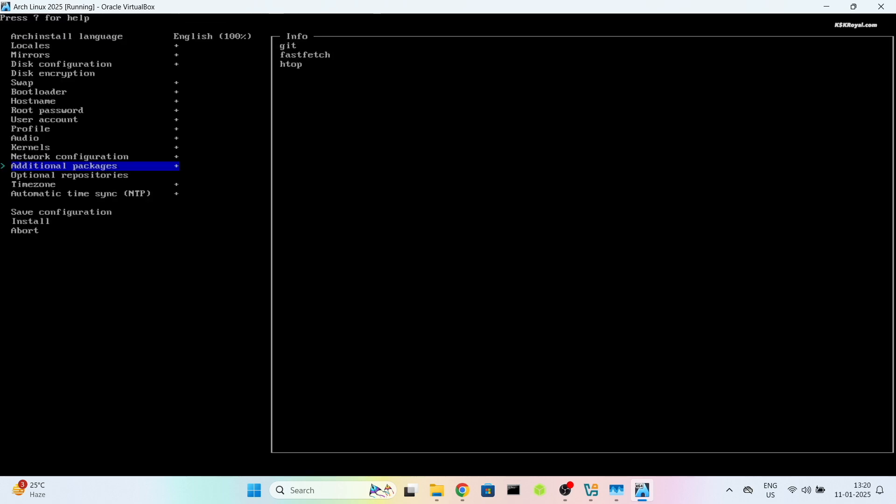
Enable the multilib optional repository
{"action": "key", "text": "Down"}
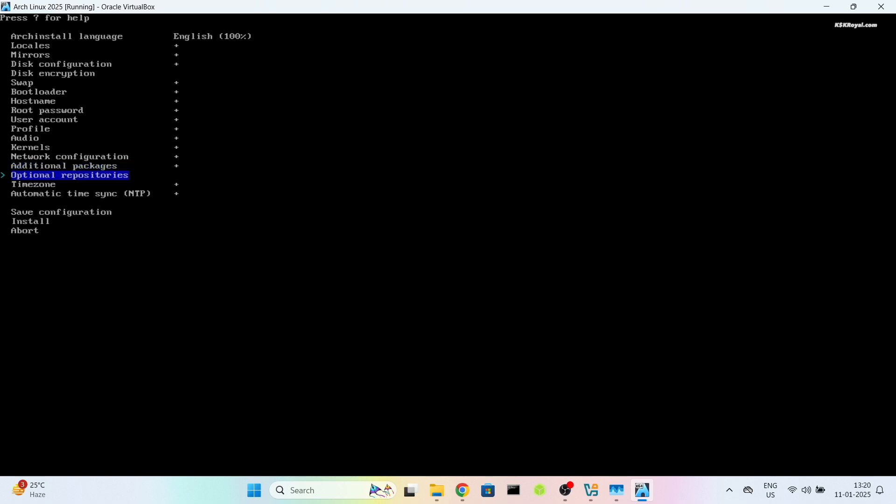
{"action": "key", "text": "Return"}
{"action": "key", "text": "Down"}
{"action": "key", "text": "Up"}
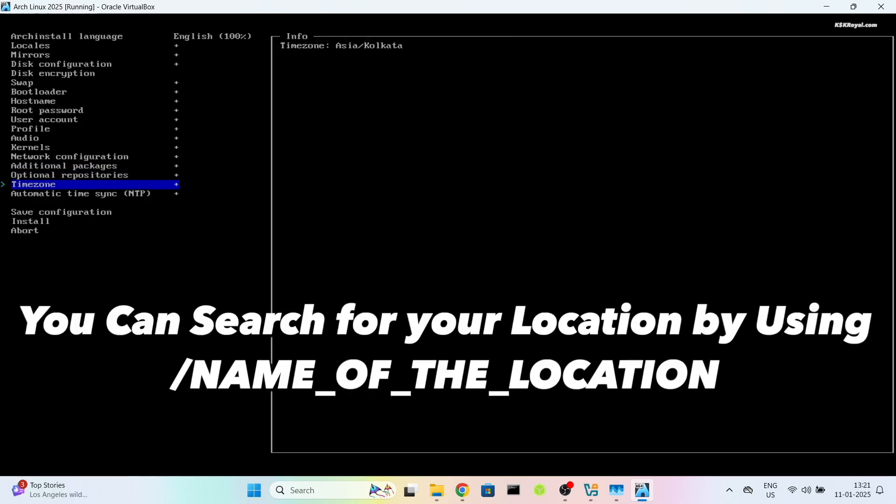
Search the timezone list for "new_" and set the timezone to America/New_York
{"action": "key", "text": "Return"}
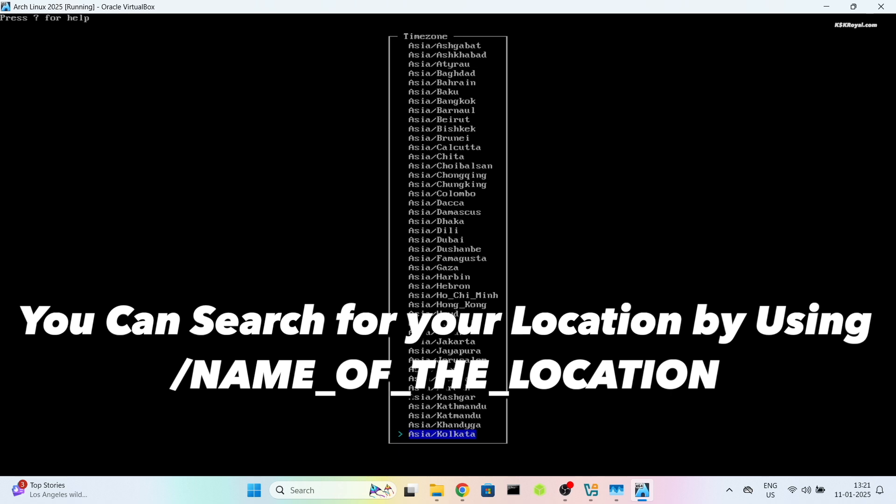
{"action": "type", "text": "/ne"}
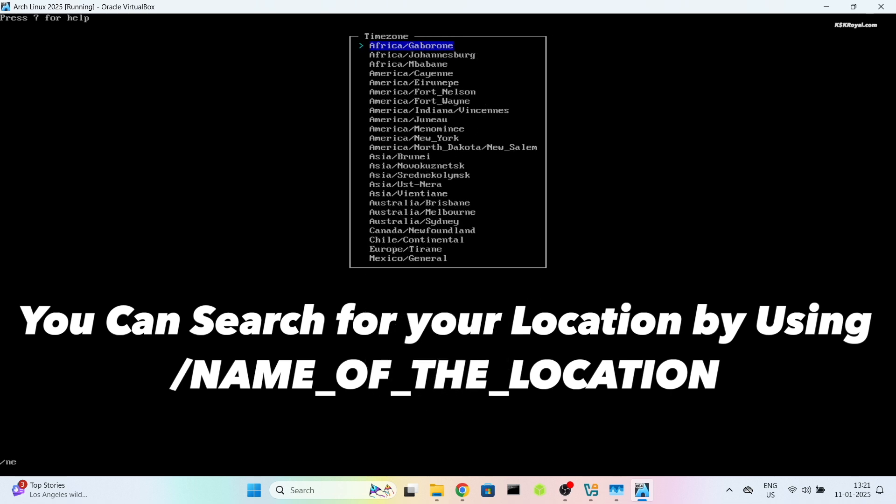
{"action": "type", "text": "w_"}
{"action": "key", "text": "Return"}
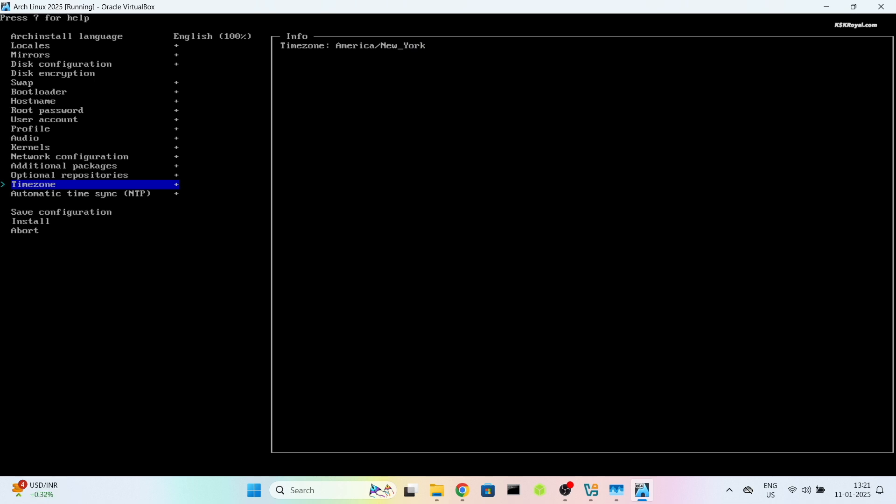
Review the configured installer settings, including disk configuration, hostname, profile and additional packages
{"action": "key", "text": "Down"}
{"action": "key", "text": "Down"}
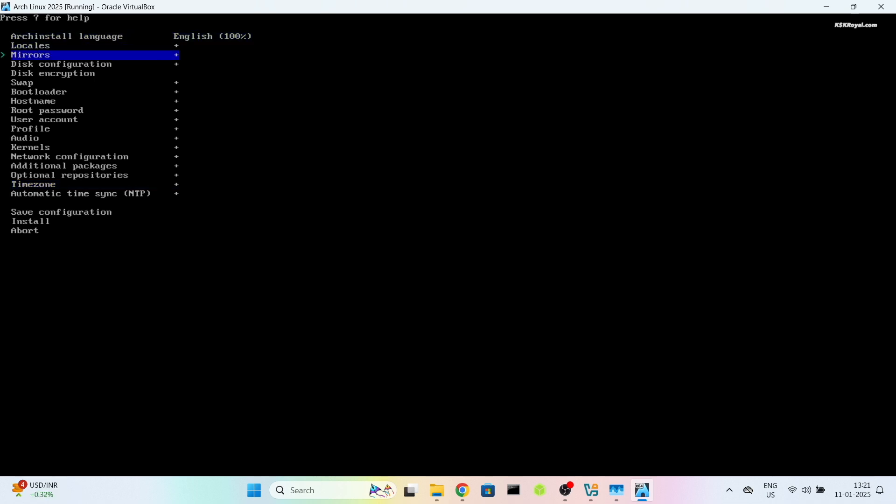
{"action": "key", "text": "Down"}
{"action": "key", "text": "Down"}
{"action": "key", "text": "Down"}
{"action": "key", "text": "Down"}
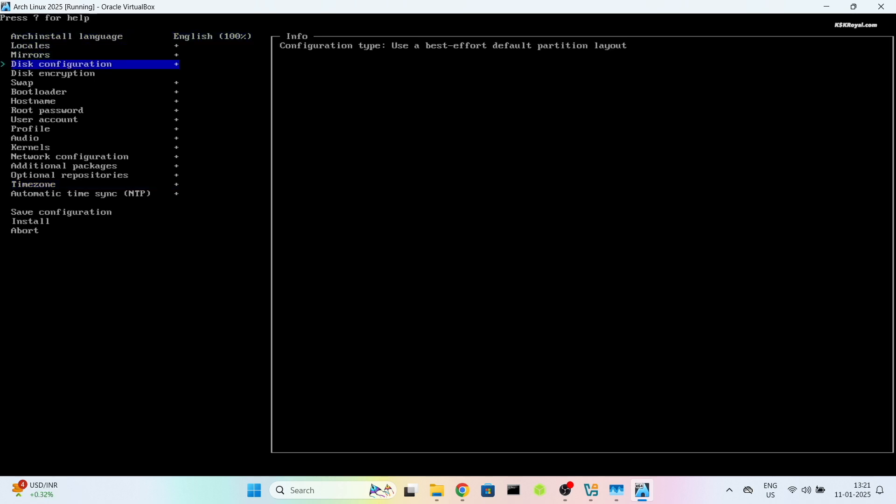
{"action": "key", "text": "Down"}
{"action": "key", "text": "Down"}
{"action": "key", "text": "Down"}
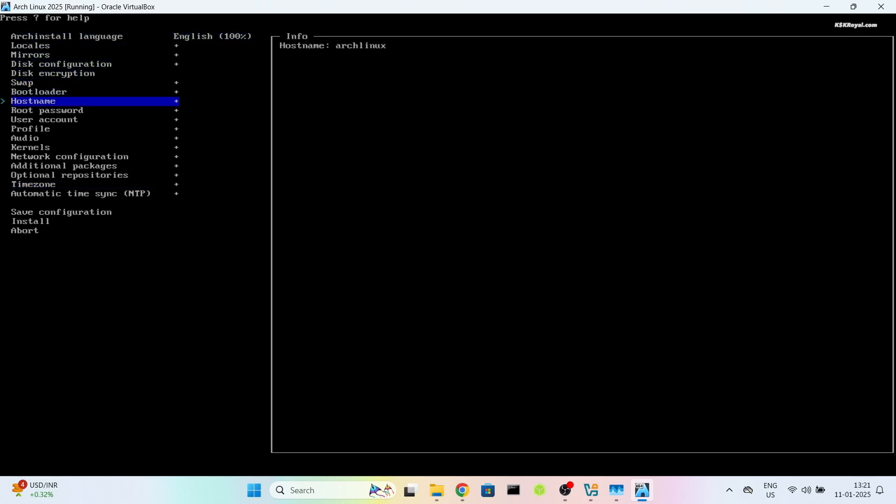
{"action": "key", "text": "Down"}
{"action": "key", "text": "Down"}
{"action": "key", "text": "Down"}
{"action": "key", "text": "Down"}
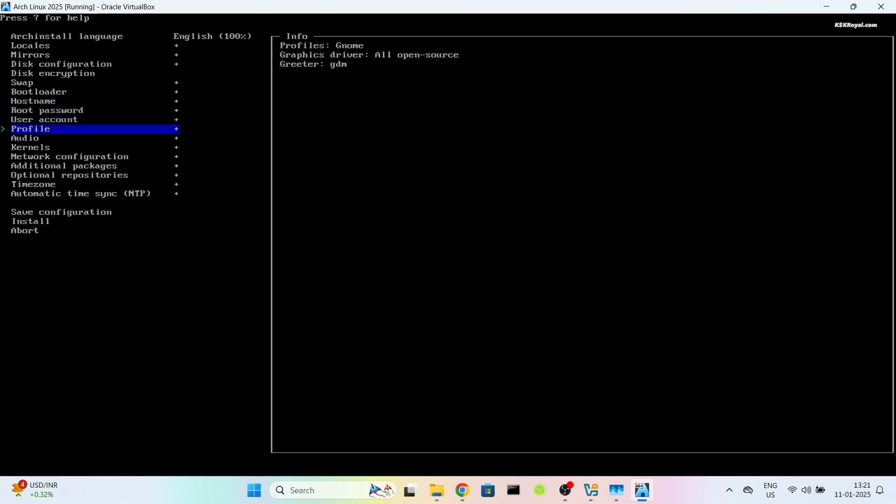
Start the Arch Linux installation and confirm applying the specified configuration
{"action": "key", "text": "Down"}
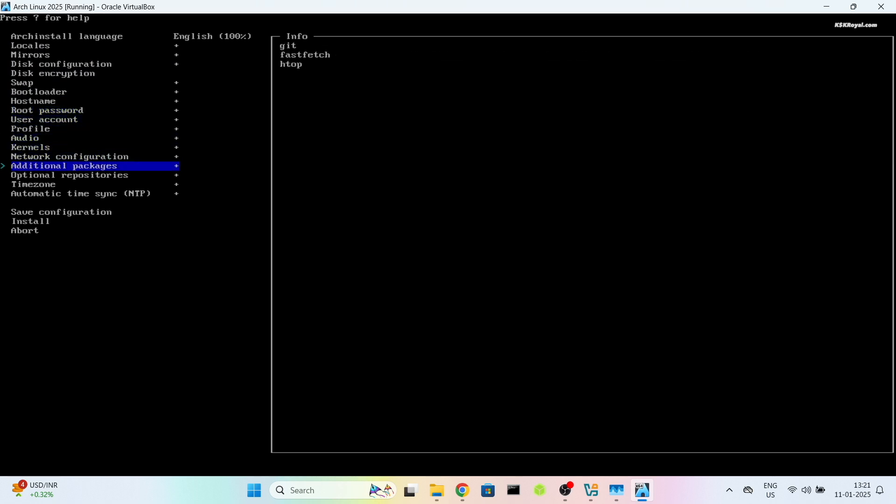
{"action": "key", "text": "Down"}
{"action": "key", "text": "Down"}
{"action": "key", "text": "Down"}
{"action": "key", "text": "Down"}
{"action": "key", "text": "Down"}
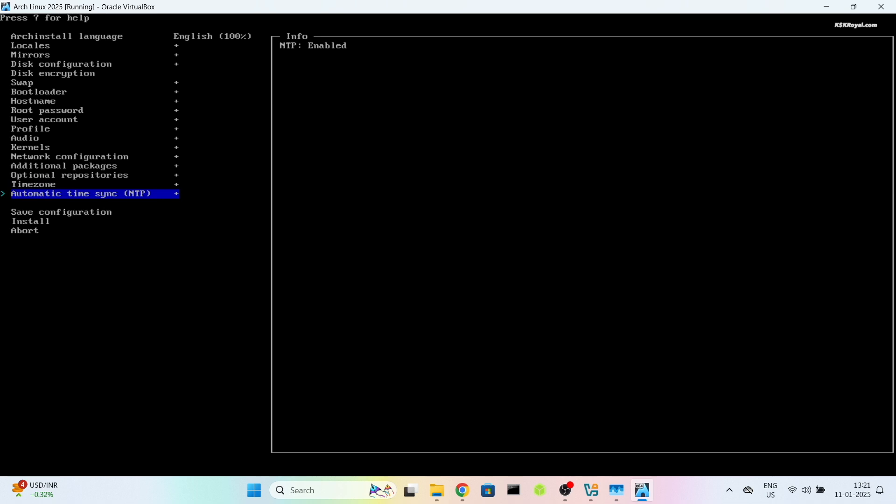
{"action": "key", "text": "Return"}
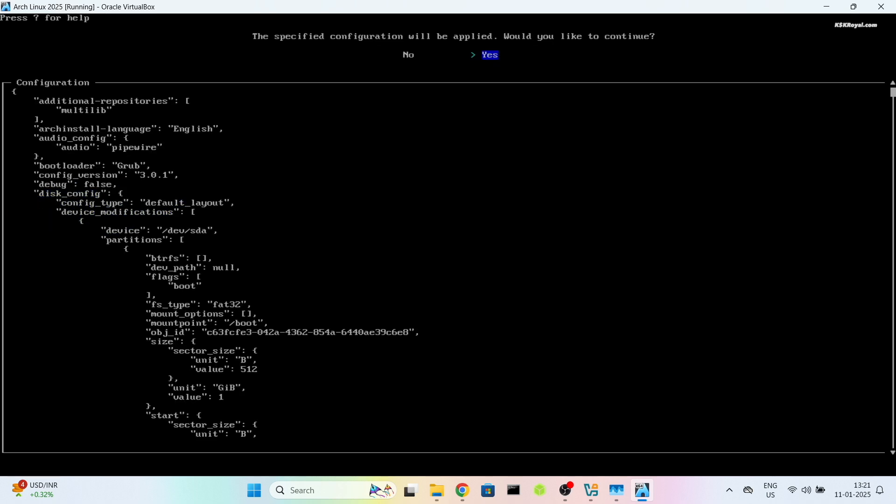
{"action": "key", "text": "Return"}
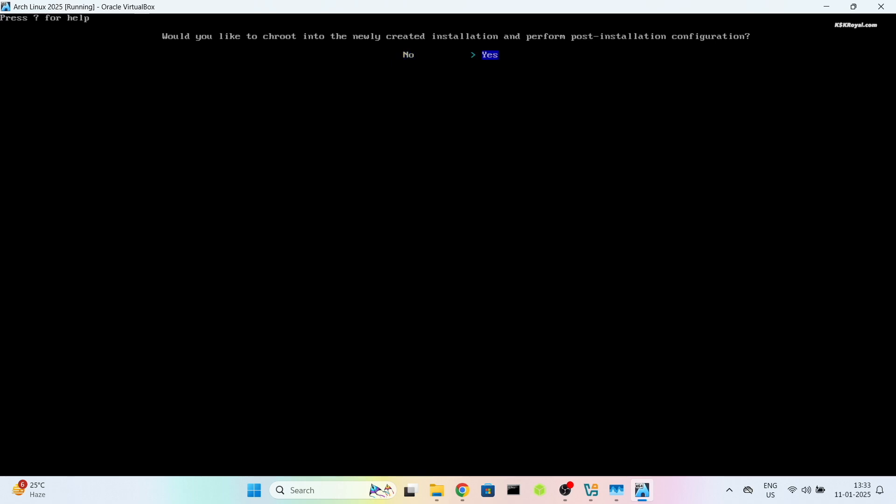
Chroot into the newly created installation and synchronize the package databases with pacman -Sy
{"action": "key", "text": "Return"}
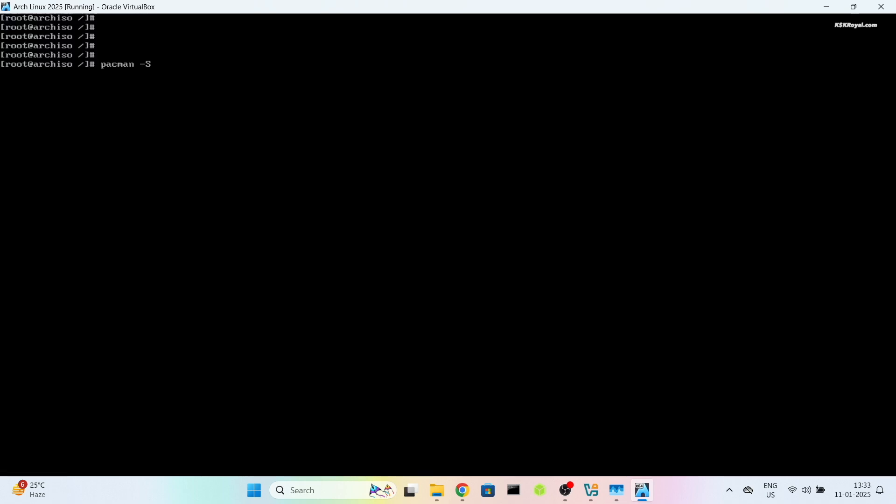
{"action": "type", "text": "y"}
{"action": "key", "text": "Return"}
Show the system information with fastfetch and the running processes with htop, and clear the terminal
{"action": "type", "text": "fastf"}
{"action": "key", "text": "Return"}
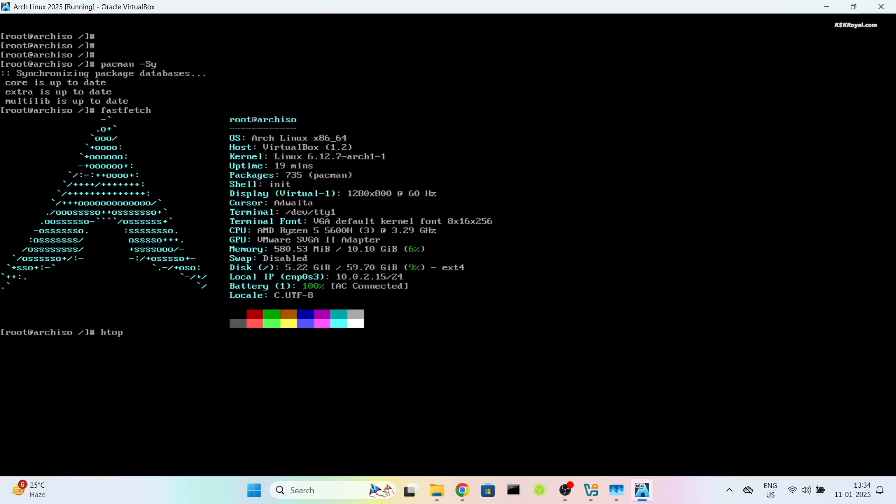
{"action": "key", "text": "Return"}
{"action": "type", "text": "qclear"}
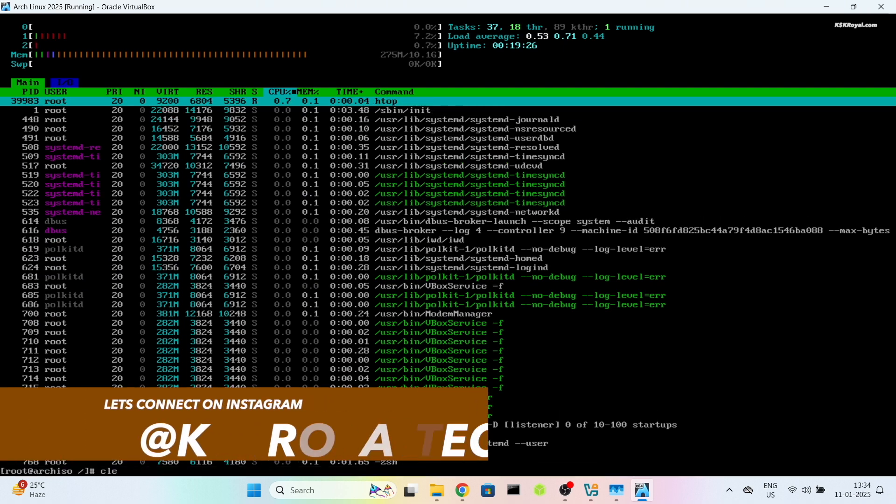
{"action": "key", "text": "Return"}
{"action": "key", "text": "Return"}
{"action": "key", "text": "Return"}
{"action": "key", "text": "Return"}
{"action": "key", "text": "Return"}
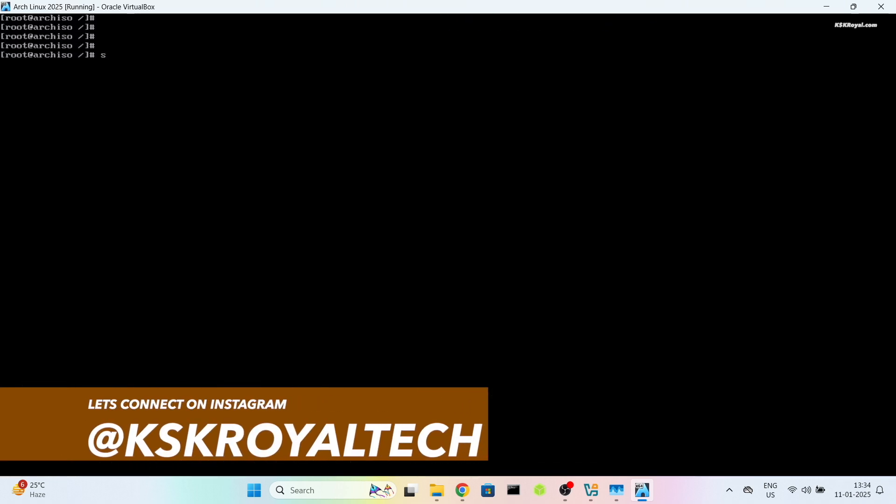
Install firefox, vlc, libreoffice-fresh, gcc, wget and curl with pacman -S, choosing font provider 1 and confirming the installation
{"action": "type", "text": "pacman -S"}
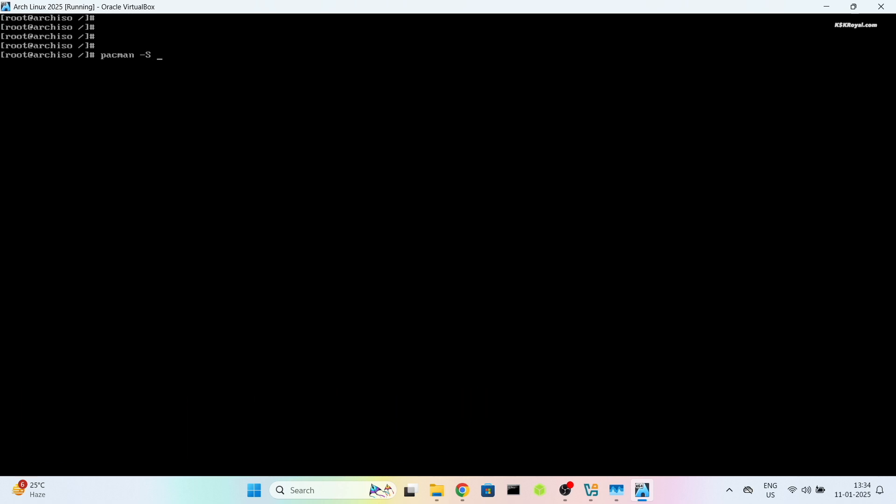
{"action": "type", "text": " firefox vlc libreoffice-fresh "}
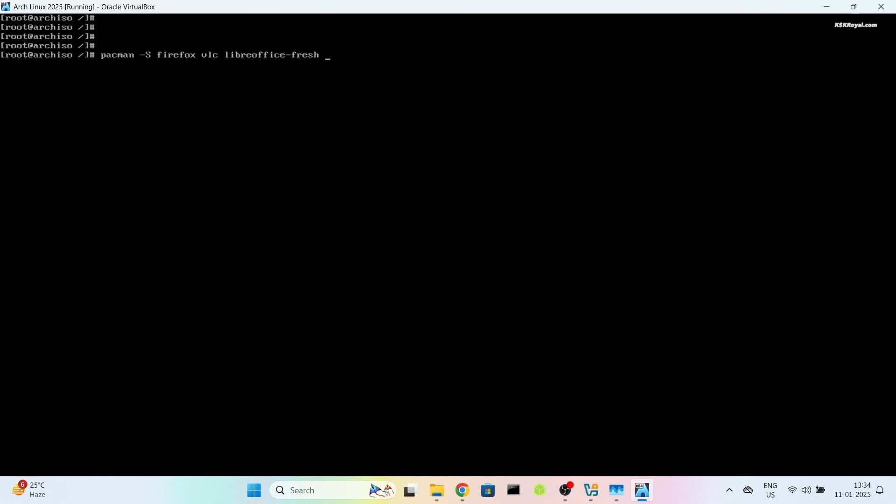
{"action": "type", "text": "gcc wget curl"}
{"action": "key", "text": "Return"}
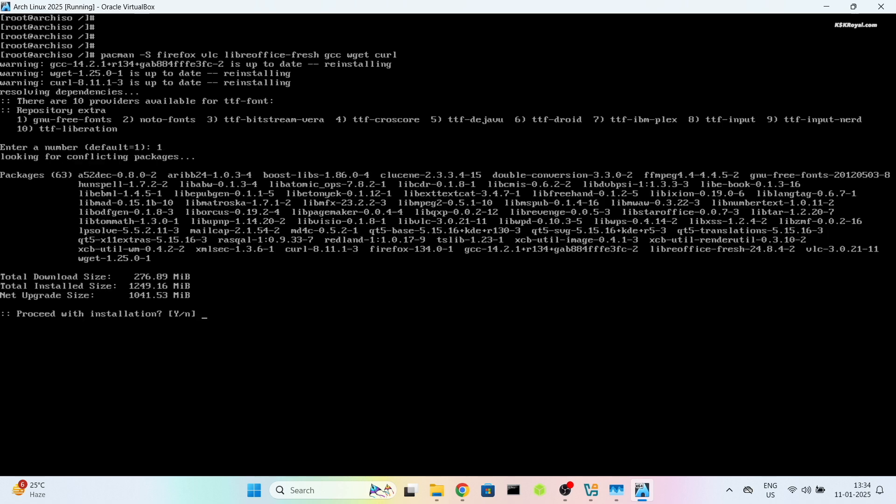
{"action": "type", "text": "y"}
{"action": "key", "text": "Return"}
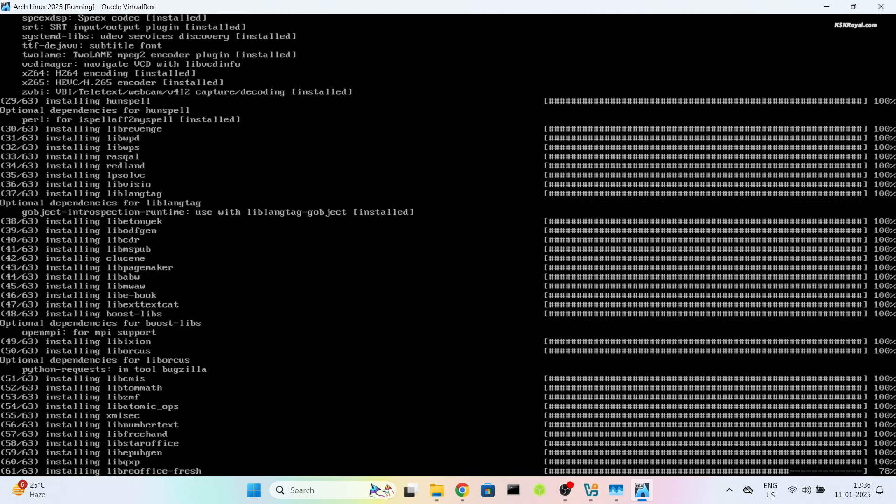
Clear the terminal and install flatpak with pacman -S, accepting the installation
{"action": "key", "text": "ctrl+l"}
{"action": "key", "text": "Return"}
{"action": "key", "text": "Return"}
{"action": "key", "text": "Return"}
{"action": "key", "text": "Return"}
{"action": "key", "text": "Return"}
{"action": "key", "text": "Return"}
{"action": "type", "text": "pacman -S flatpak"}
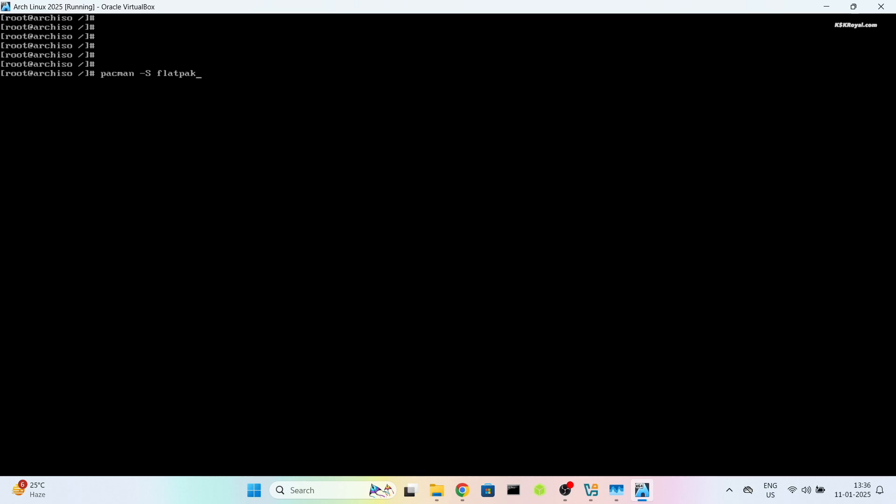
{"action": "key", "text": "Return"}
{"action": "key", "text": "Return"}
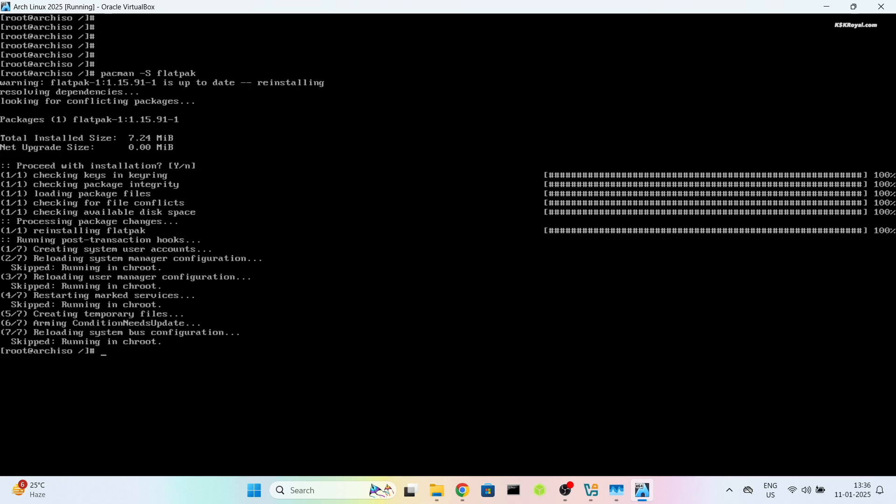
Exit the chroot and scaled mode, and power off the virtual machine with shutdown now
{"action": "key", "text": "Return"}
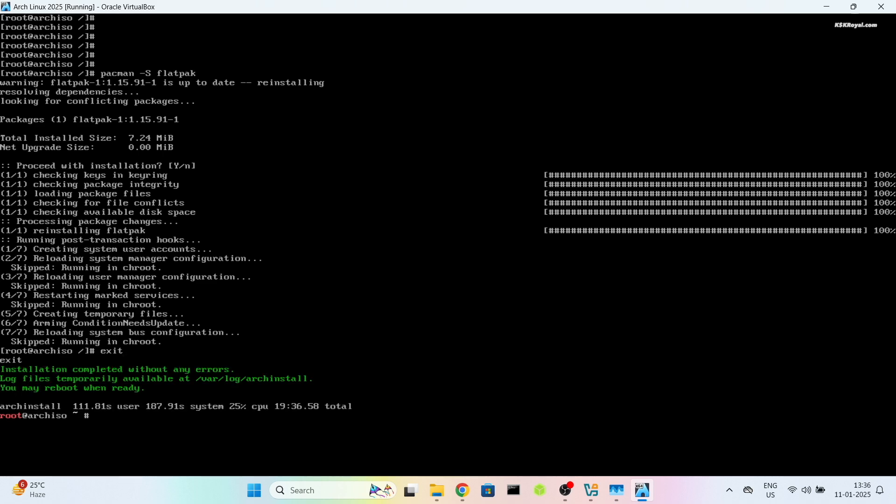
{"action": "key", "text": "Control_R+c"}
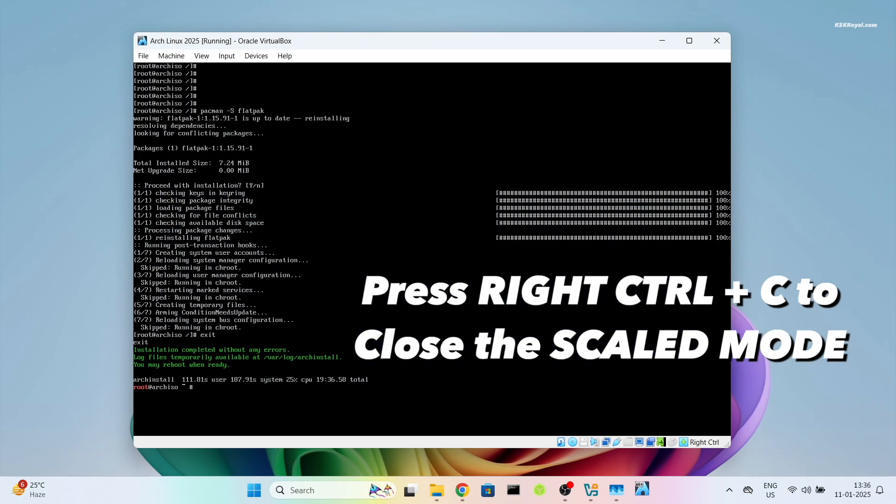
{"action": "type", "text": "shutdown no"}
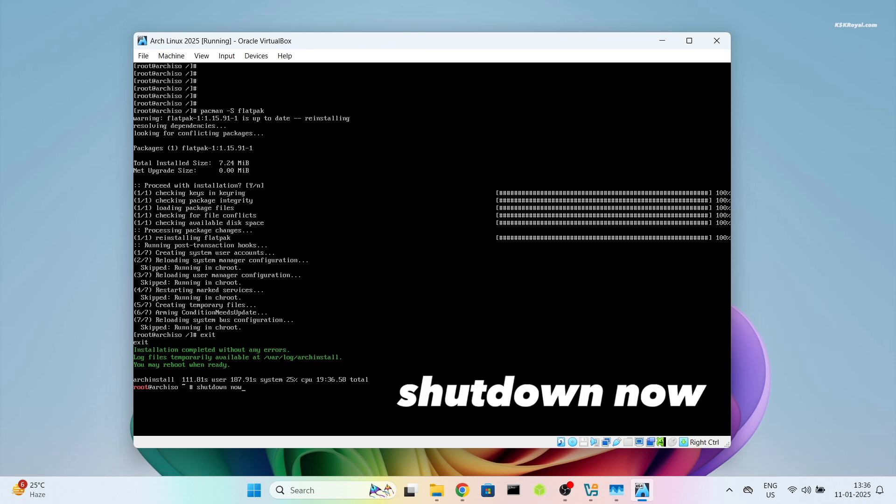
{"action": "type", "text": "w"}
{"action": "key", "text": "Return"}
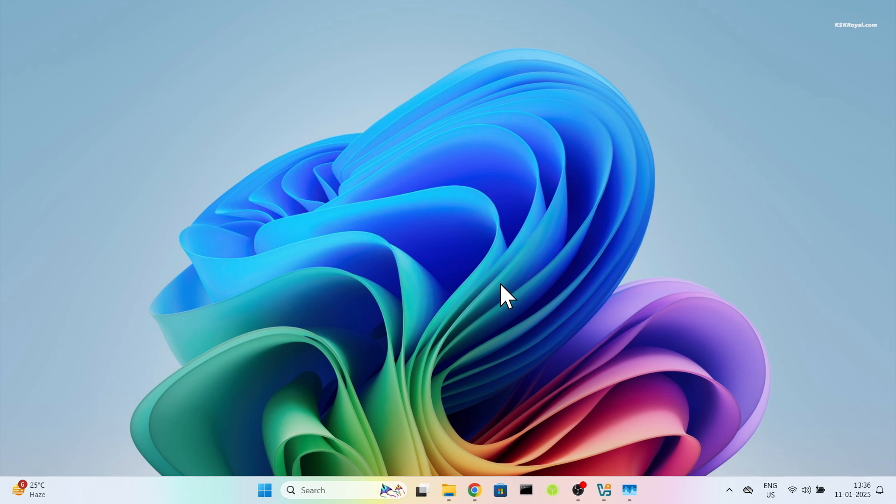
Remove the archlinux-2025.01.01-x86_64.iso disk from the Arch Linux 2025 virtual machine's optical drive in VirtualBox Manager and save the settings
{"action": "left_click", "coordinate": [604, 490]}
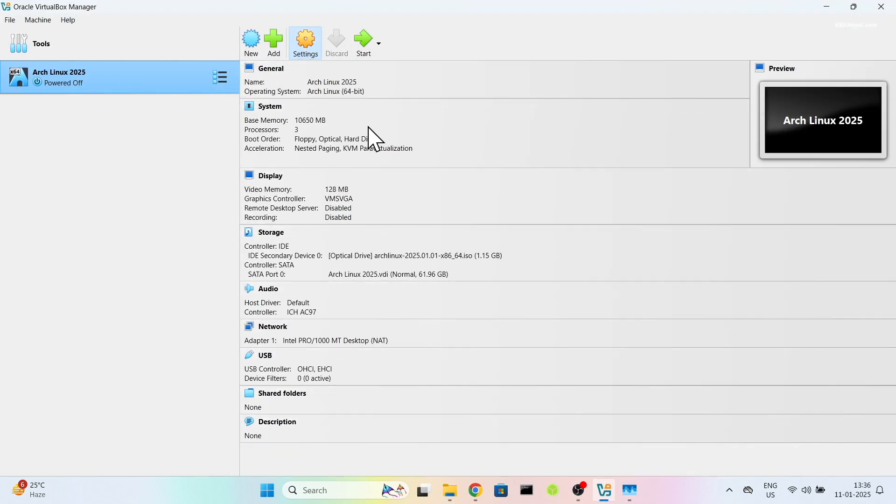
{"action": "left_click", "coordinate": [294, 222]}
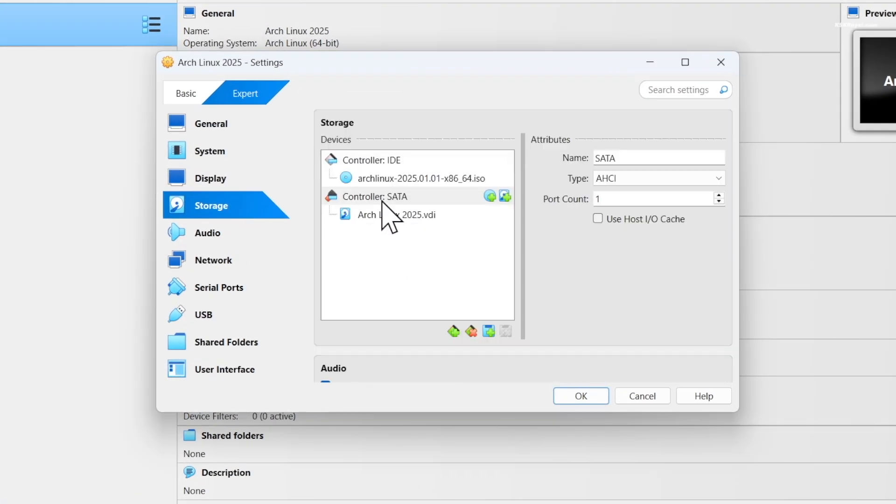
{"action": "left_click", "coordinate": [418, 178]}
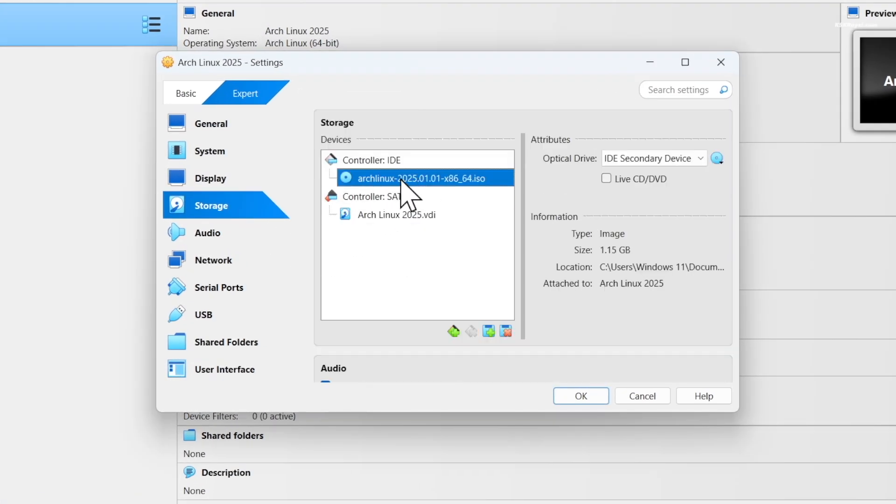
{"action": "left_click", "coordinate": [724, 160]}
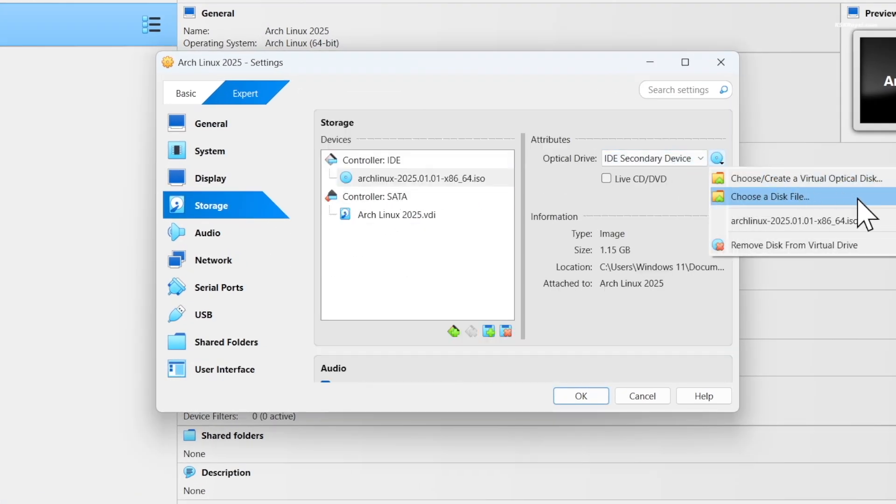
{"action": "left_click", "coordinate": [802, 253]}
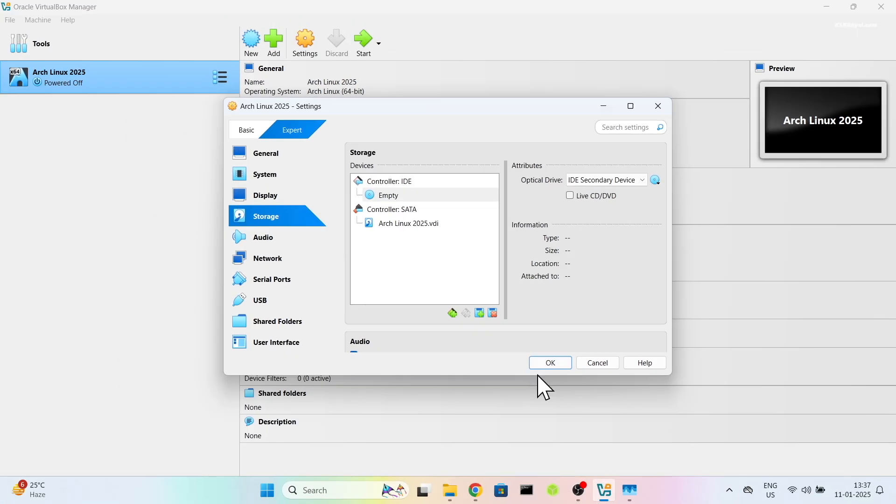
{"action": "left_click", "coordinate": [582, 396]}
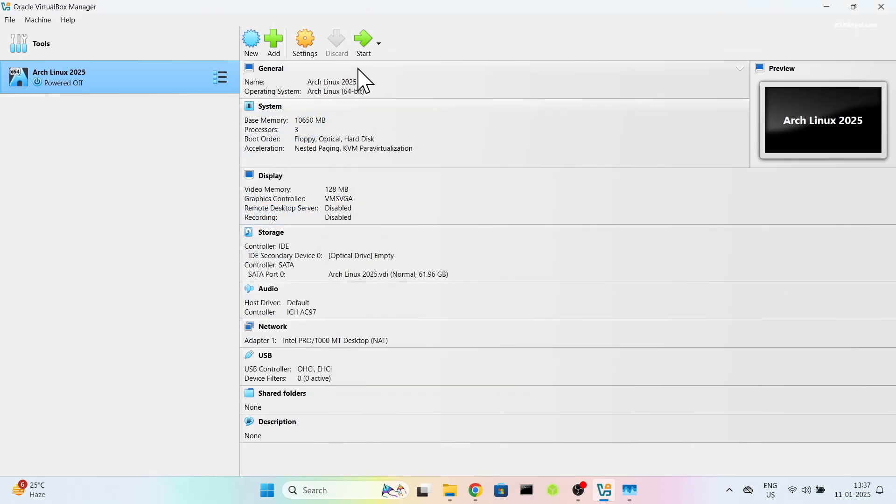
Start the Arch Linux 2025 virtual machine, and maximize its window with the VirtualBox Manager minimized
{"action": "left_click", "coordinate": [364, 47]}
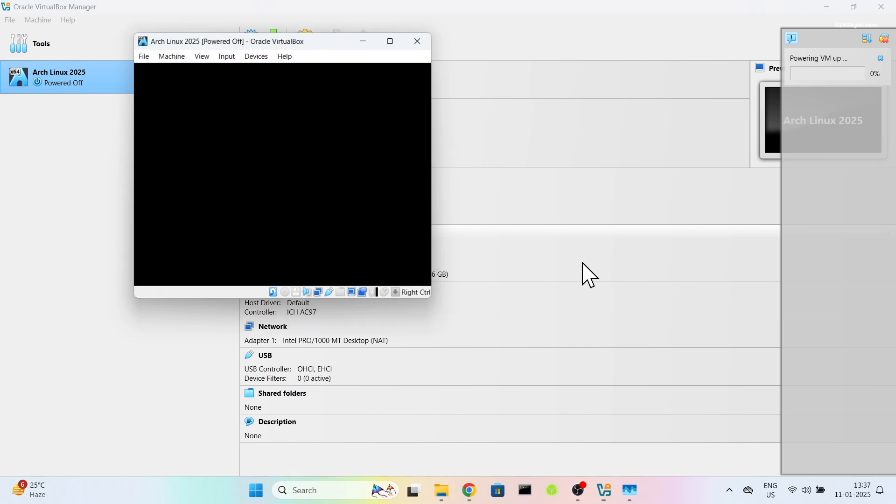
{"action": "left_click", "coordinate": [798, 57]}
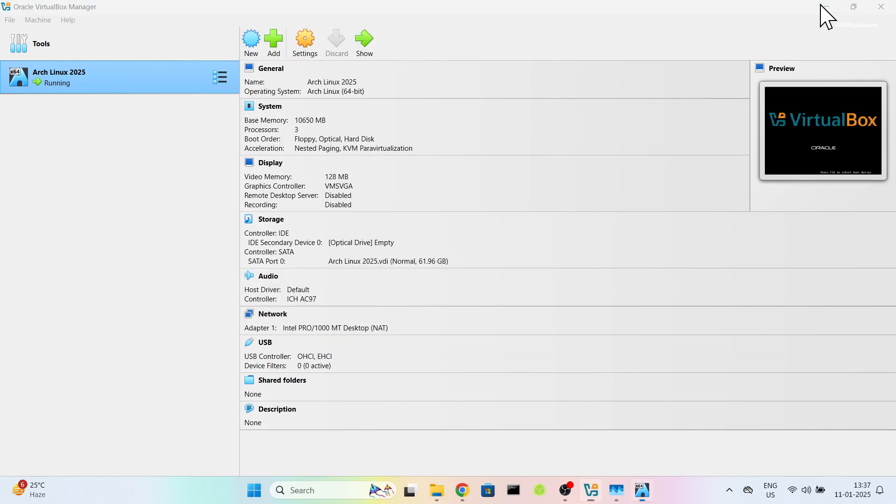
{"action": "left_click", "coordinate": [827, 7]}
{"action": "left_click_drag", "start_coordinate": [299, 42], "coordinate": [416, 50]}
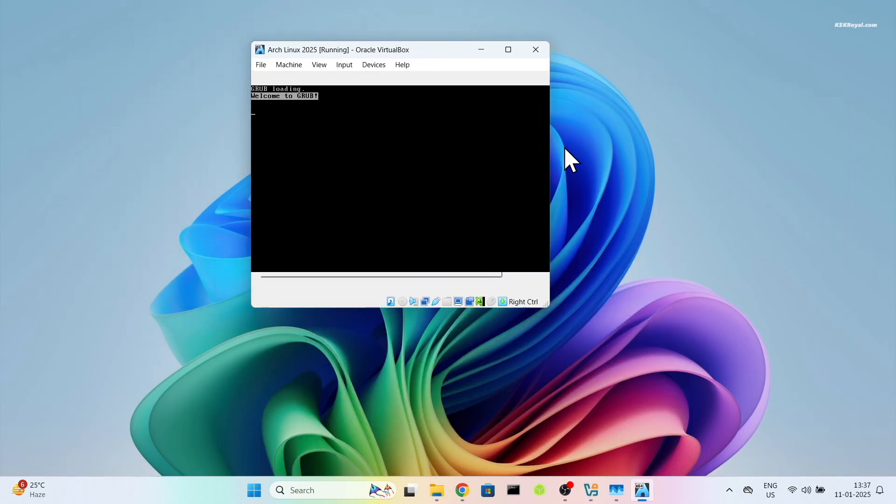
{"action": "left_click", "coordinate": [508, 50]}
Boot the Arch Linux entry from the GRUB menu
{"action": "key", "text": "Down"}
{"action": "key", "text": "Up"}
{"action": "key", "text": "Return"}
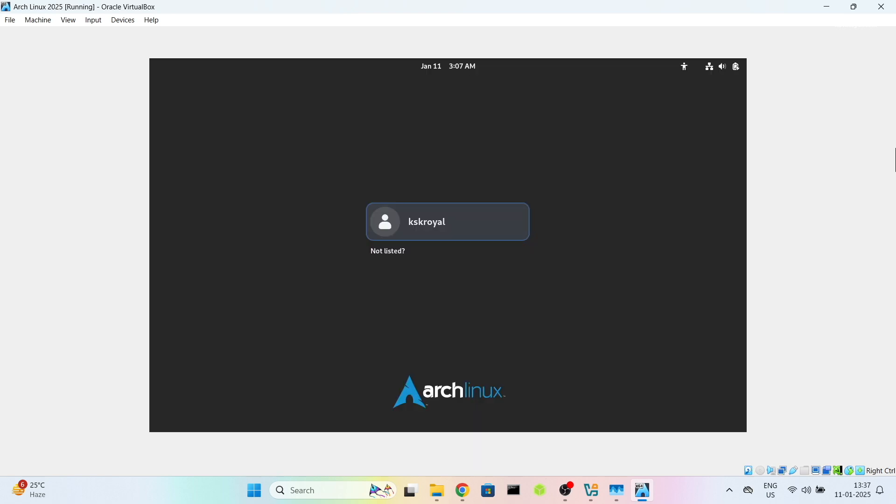
Log in to the Gnome desktop by entering the user account's password, and skip the welcome tour
{"action": "key", "text": "Return"}
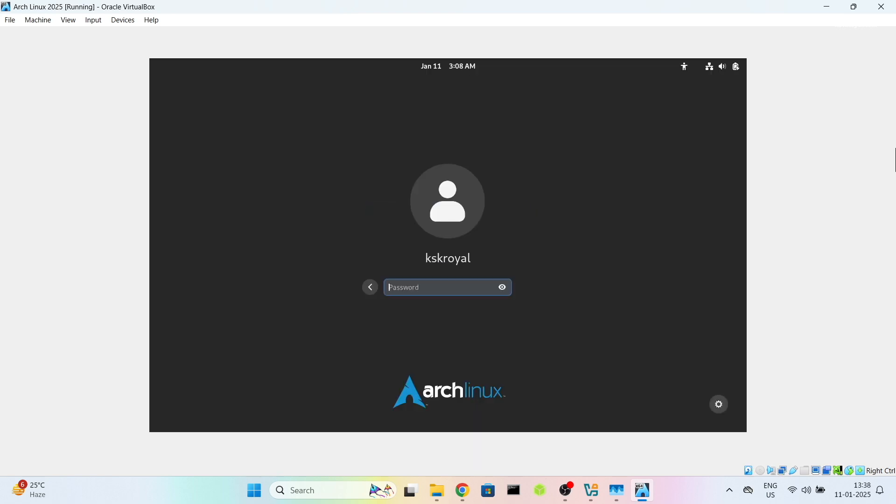
{"action": "type", "text": "•"}
{"action": "key", "text": "Return"}
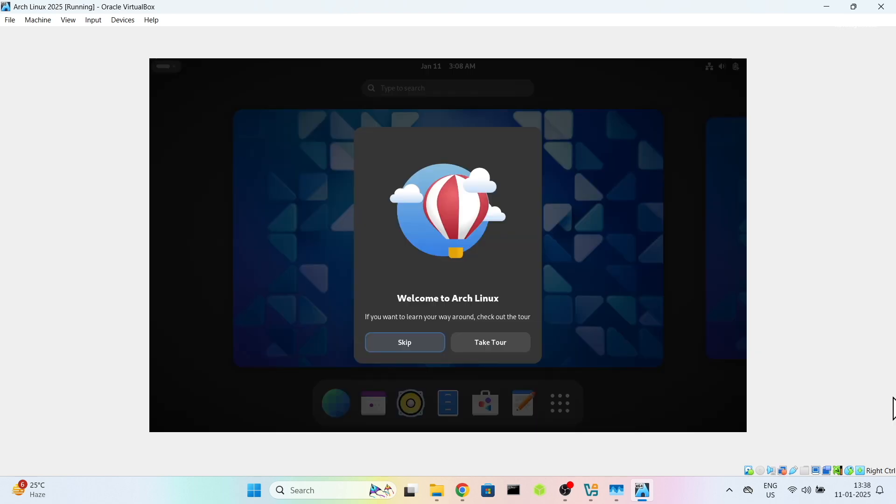
{"action": "left_click", "coordinate": [417, 342]}
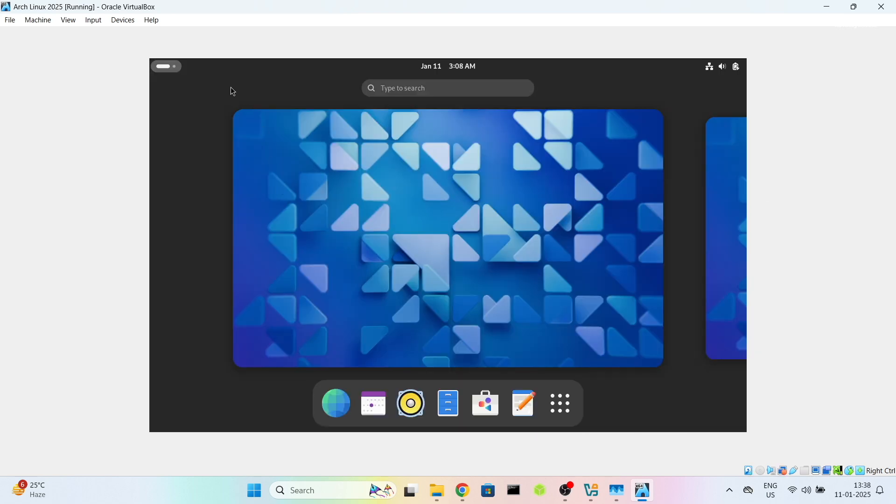
Check the quick settings and open the System section of the Gnome Settings app
{"action": "left_click", "coordinate": [719, 69]}
{"action": "left_click", "coordinate": [596, 213]}
{"action": "left_click", "coordinate": [561, 403]}
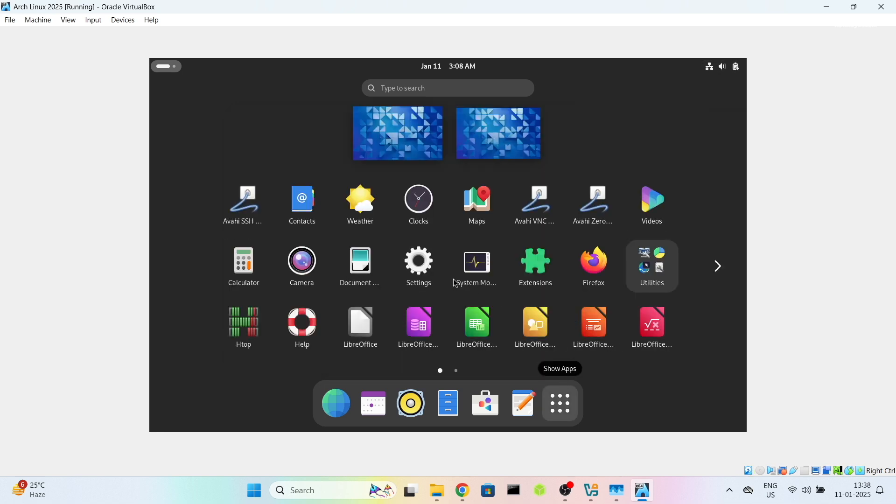
{"action": "left_click", "coordinate": [435, 269]}
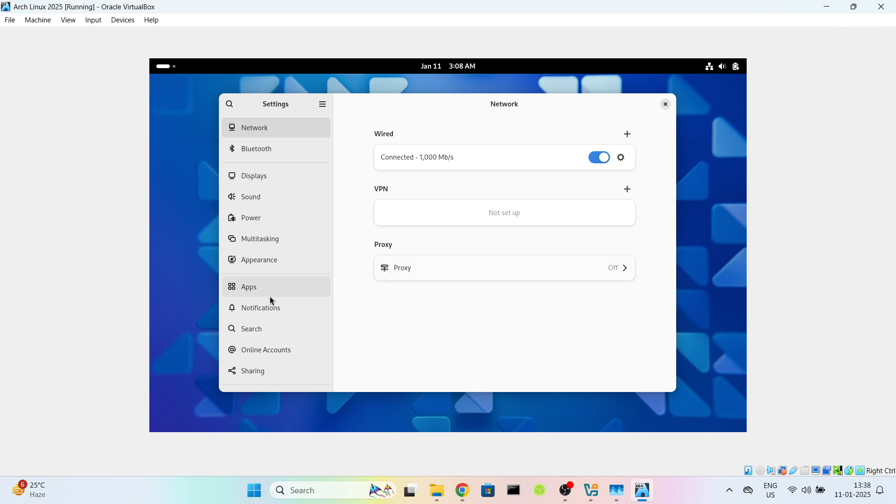
{"action": "scroll", "coordinate": [289, 289], "scroll_direction": "down", "scroll_amount": 5}
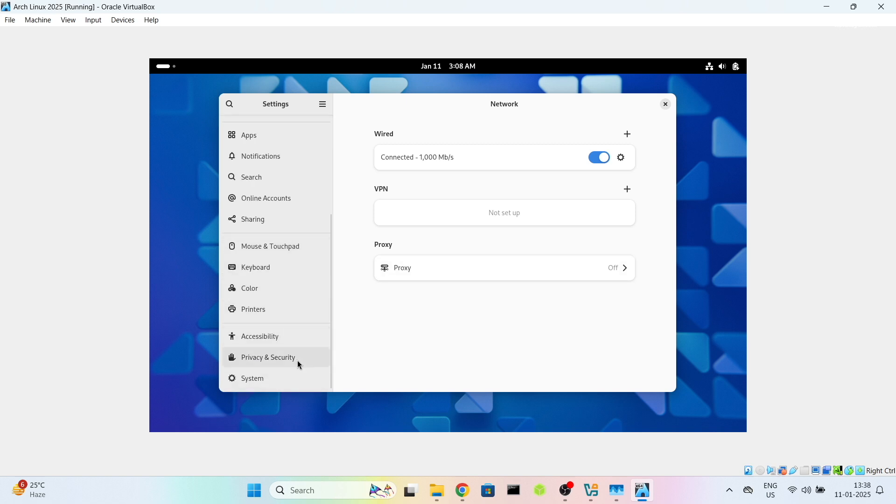
{"action": "left_click", "coordinate": [295, 364]}
{"action": "left_click", "coordinate": [301, 386]}
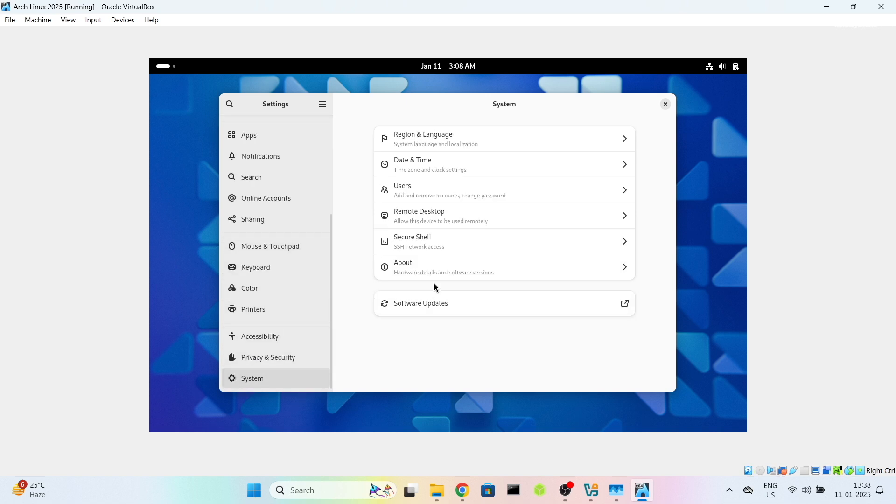
Review the System Details on the About page, and close Settings
{"action": "left_click", "coordinate": [447, 275]}
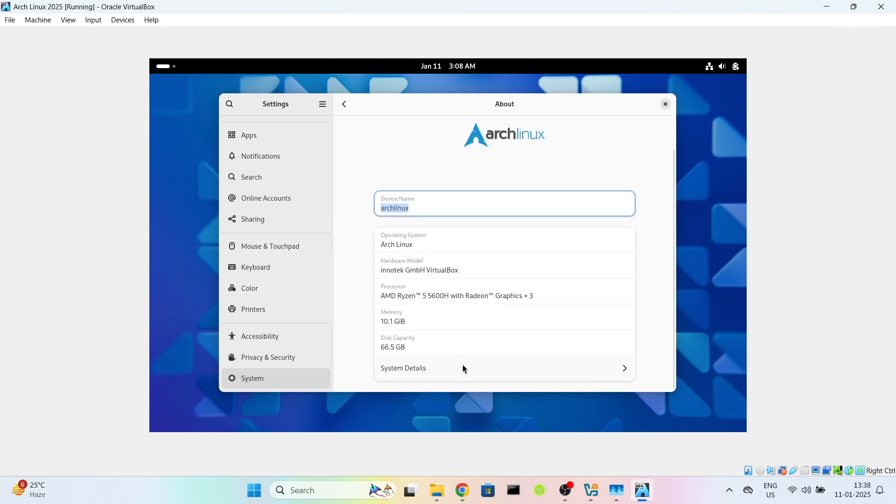
{"action": "left_click", "coordinate": [465, 370]}
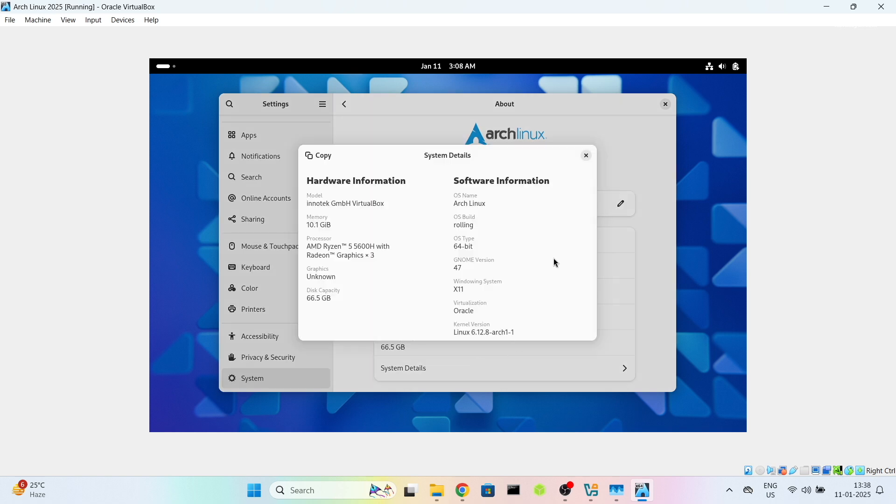
{"action": "scroll", "coordinate": [562, 252], "scroll_direction": "down", "scroll_amount": 1}
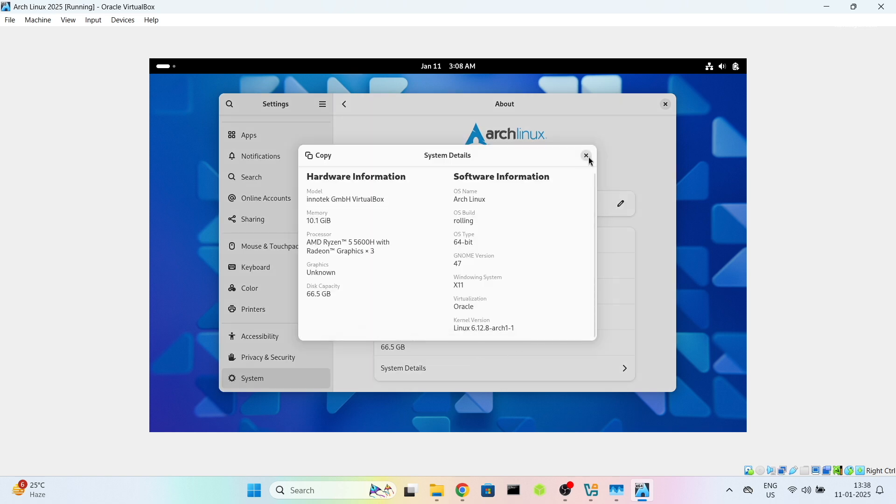
{"action": "left_click", "coordinate": [587, 156]}
{"action": "left_click", "coordinate": [667, 105]}
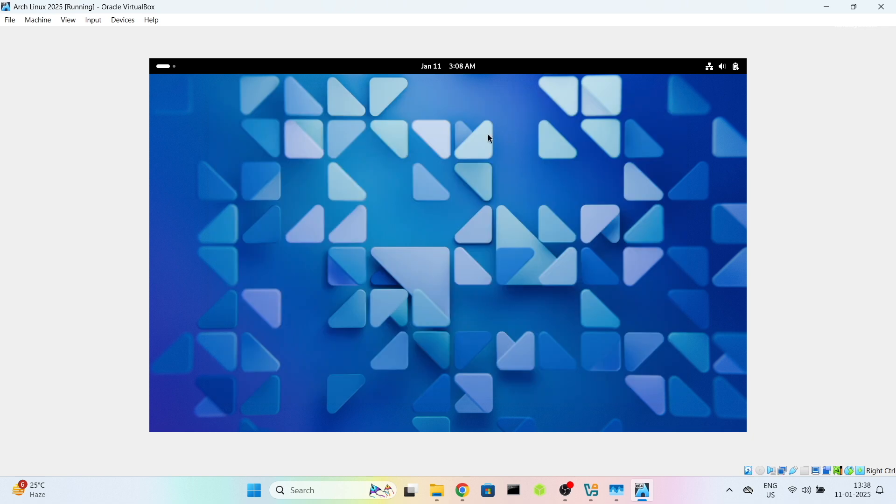
Display the grid of all installed applications from the activities overview
{"action": "left_click", "coordinate": [168, 70]}
{"action": "left_click", "coordinate": [560, 403]}
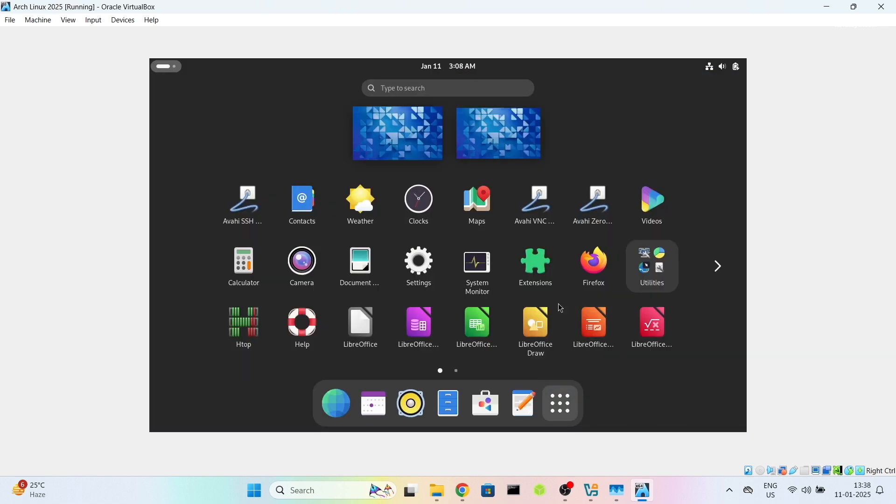
Find and open the Console terminal, maximize its window, and enlarge the terminal text by two zoom levels
{"action": "type", "text": "ter"}
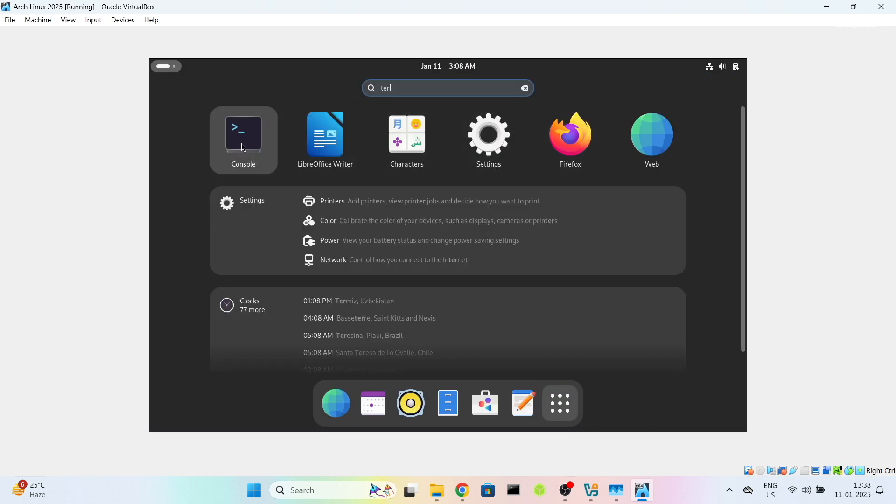
{"action": "left_click", "coordinate": [241, 140]}
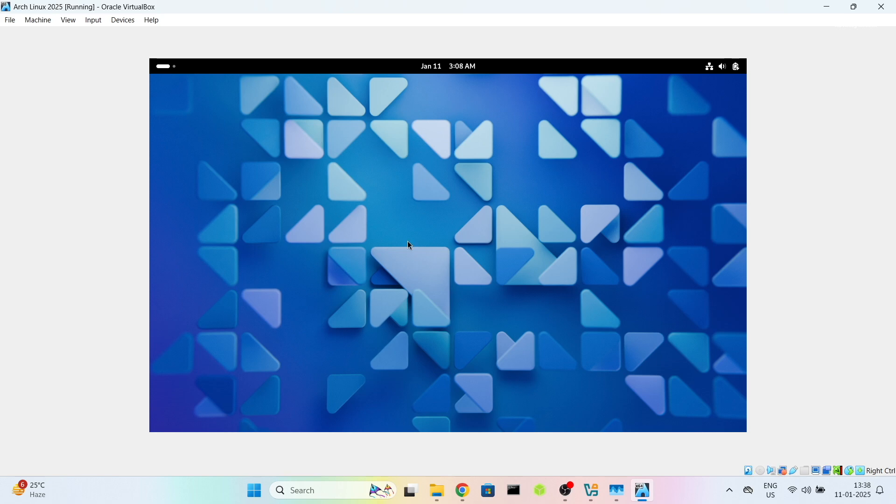
{"action": "double_click", "coordinate": [437, 136]}
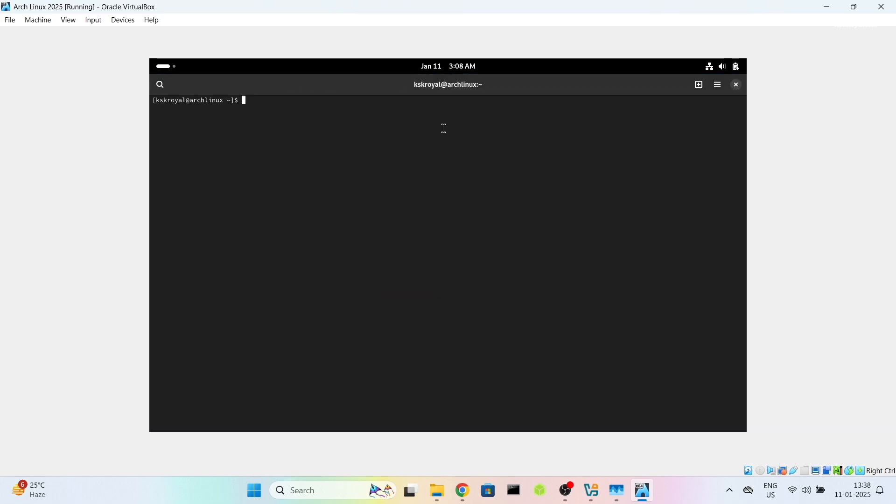
{"action": "key", "text": "ctrl+plus"}
{"action": "key", "text": "ctrl+plus"}
Run a full system upgrade with sudo pacman -Syyu, authenticating with the user account's password
{"action": "type", "text": "sudo "}
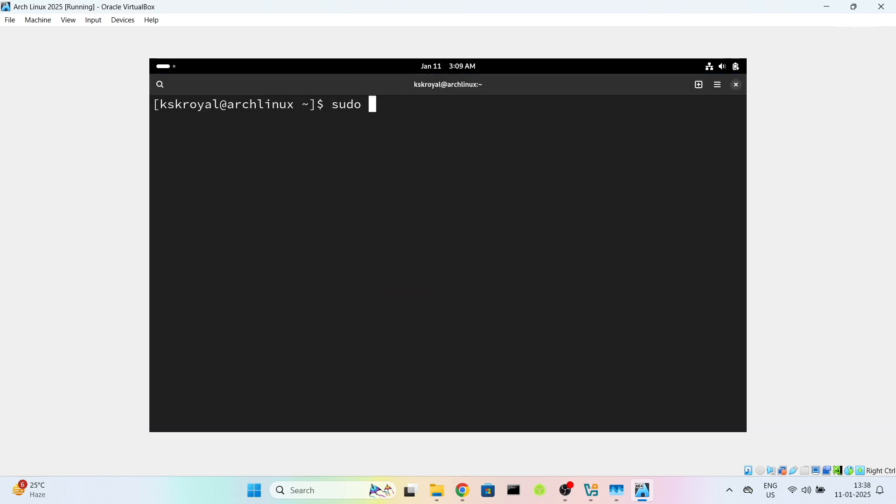
{"action": "type", "text": "pacman -Syyu"}
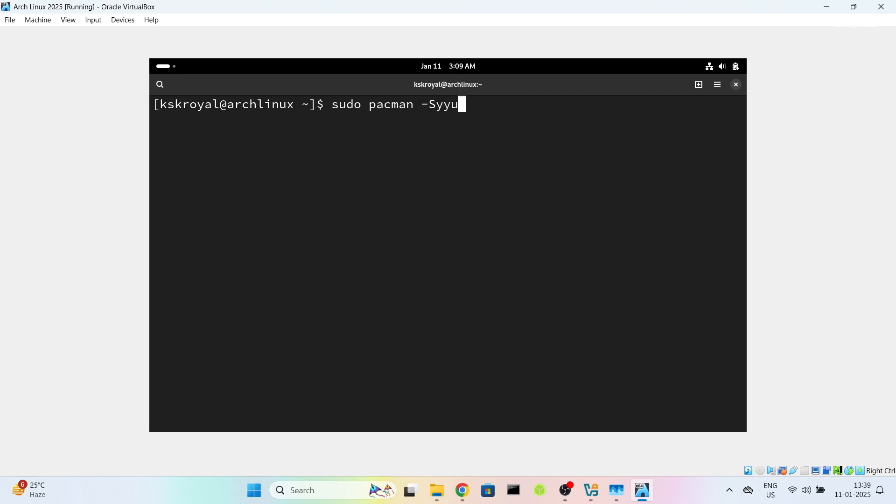
{"action": "key", "text": "Return"}
{"action": "key", "text": "Return"}
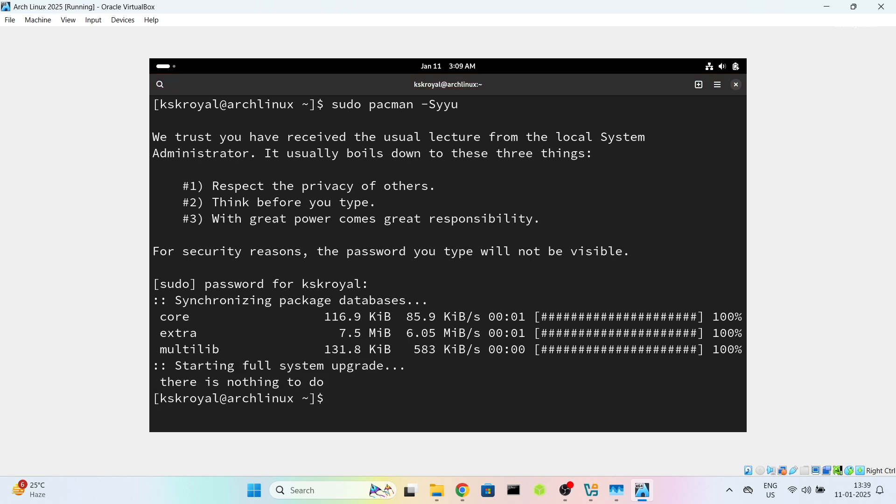
Clear the terminal and install the base-devel and linux-headers packages with sudo pacman -S, accepting the installation
{"action": "type", "text": "clear"}
{"action": "key", "text": "Return"}
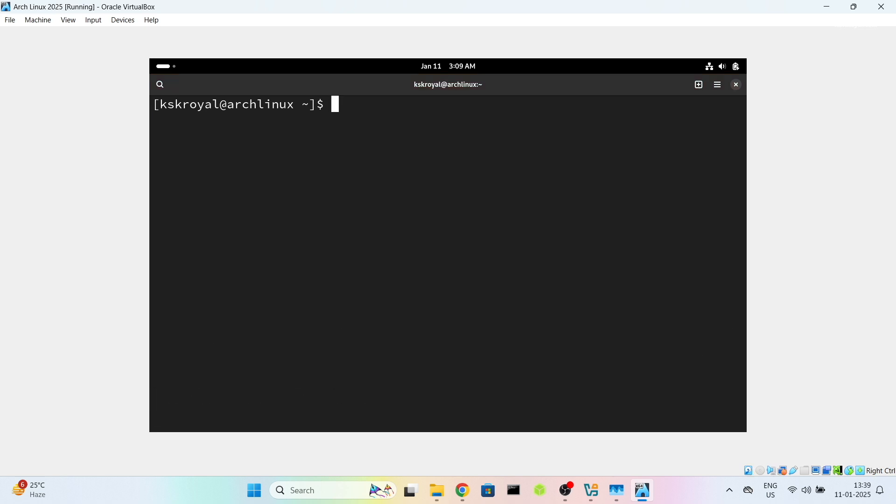
{"action": "type", "text": "sudo pacman -S base"}
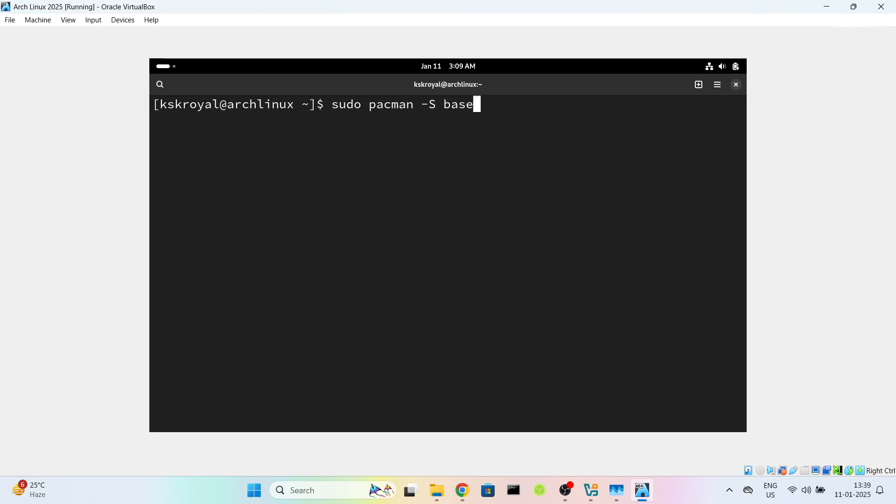
{"action": "type", "text": "-devel linux-headers"}
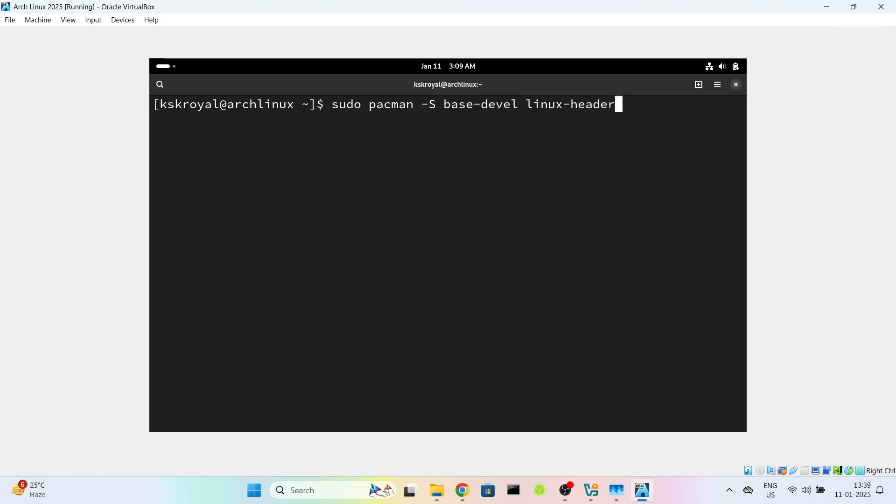
{"action": "key", "text": "Return"}
{"action": "key", "text": "Return"}
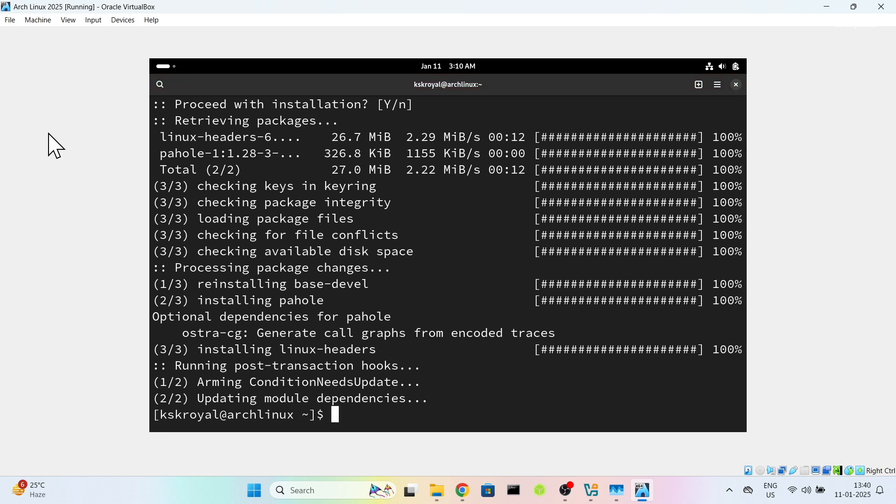
Insert the Guest Additions CD image into the virtual machine and open the VBox_GAs_7.1.4 disc in a maximized Files window
{"action": "left_click", "coordinate": [125, 21]}
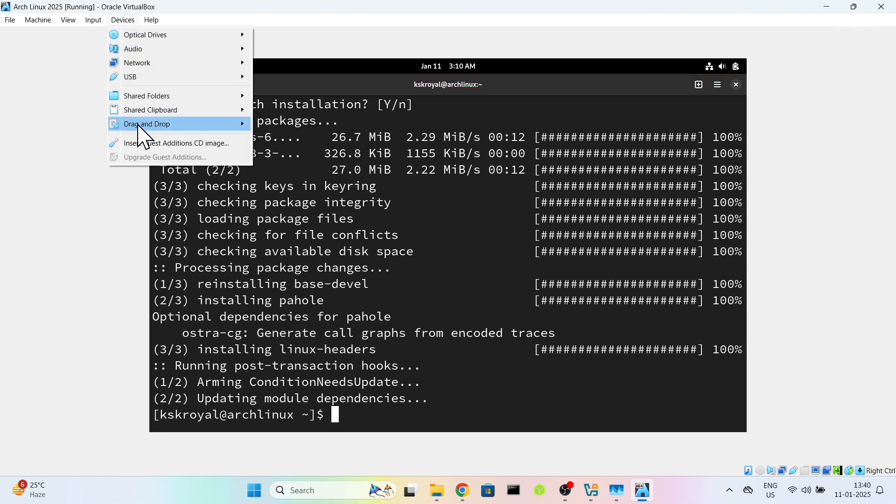
{"action": "left_click", "coordinate": [202, 148]}
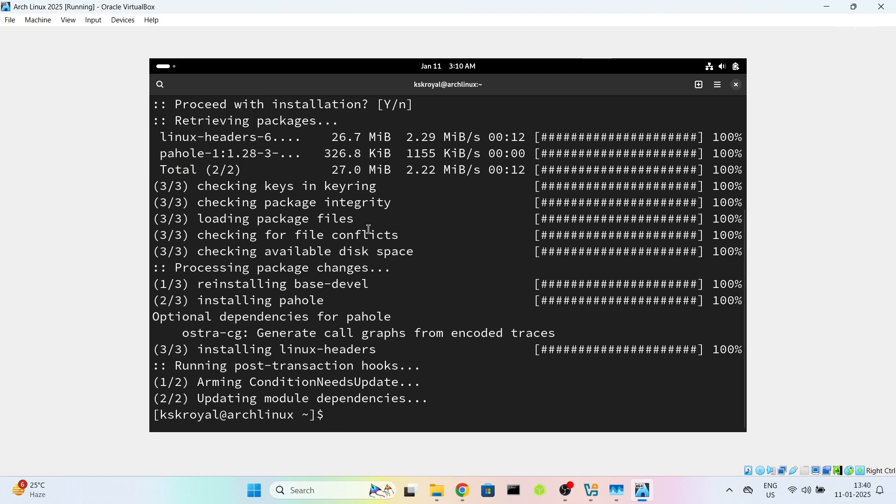
{"action": "left_click", "coordinate": [172, 69]}
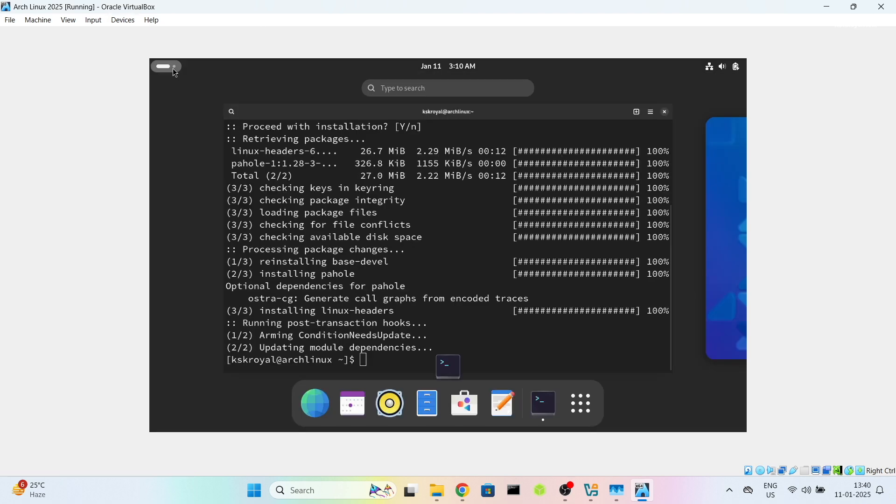
{"action": "left_click", "coordinate": [427, 411]}
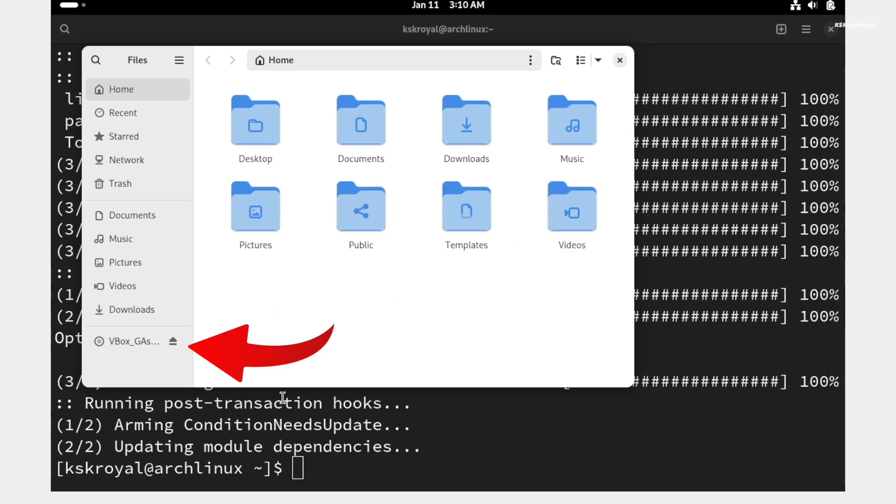
{"action": "left_click", "coordinate": [141, 345]}
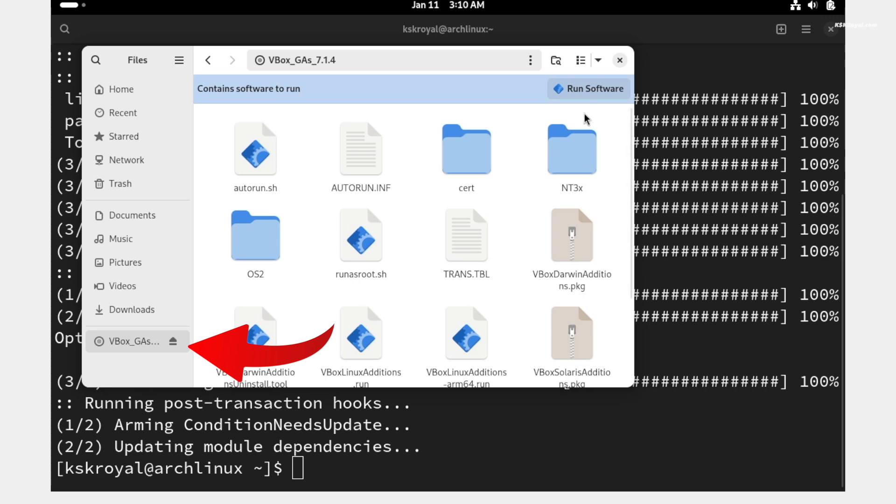
{"action": "double_click", "coordinate": [223, 53]}
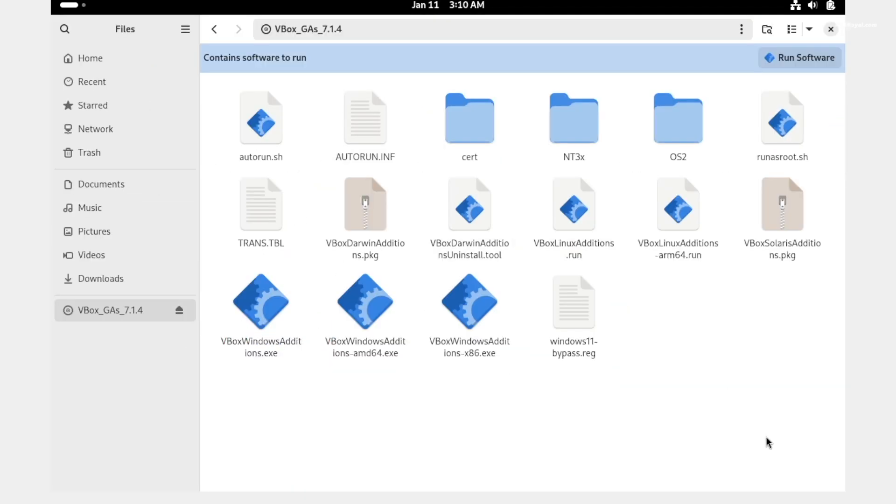
Copy all files and folders from the VBox_GAs_7.1.4 disc into the Documents folder
{"action": "key", "text": "ctrl+a"}
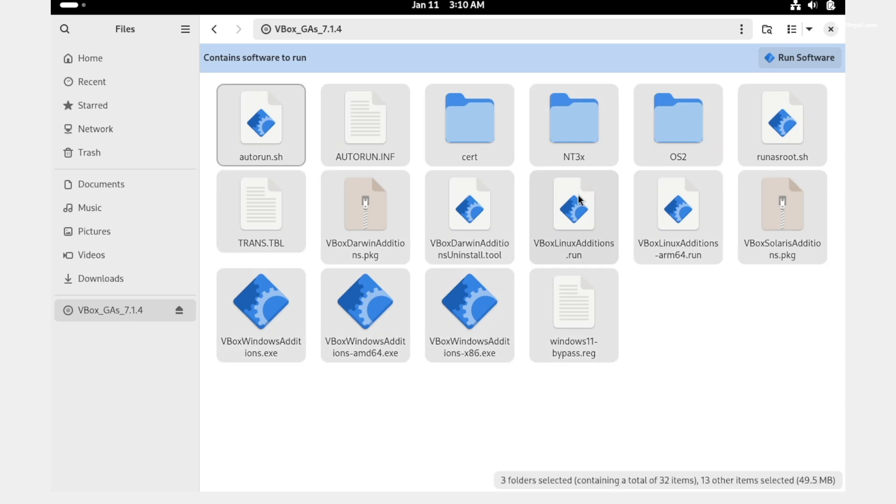
{"action": "right_click", "coordinate": [580, 200]}
{"action": "left_click", "coordinate": [640, 281]}
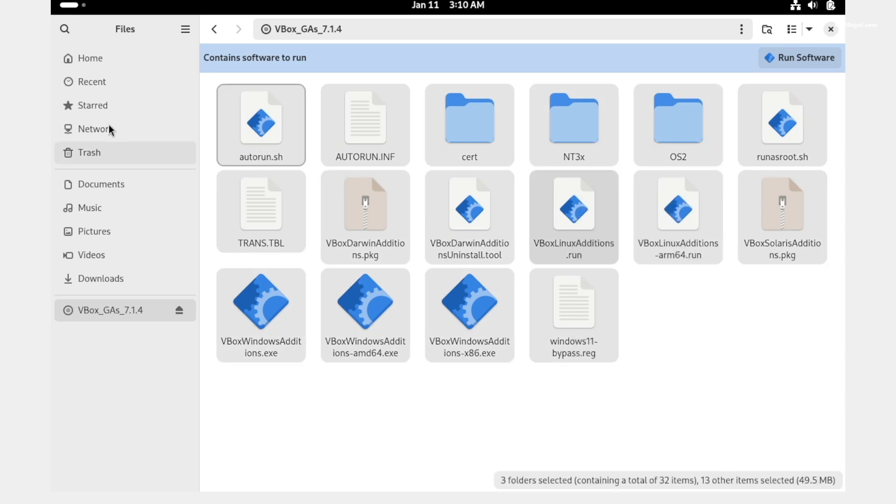
{"action": "left_click", "coordinate": [140, 186]}
{"action": "right_click", "coordinate": [408, 136]}
{"action": "left_click", "coordinate": [472, 223]}
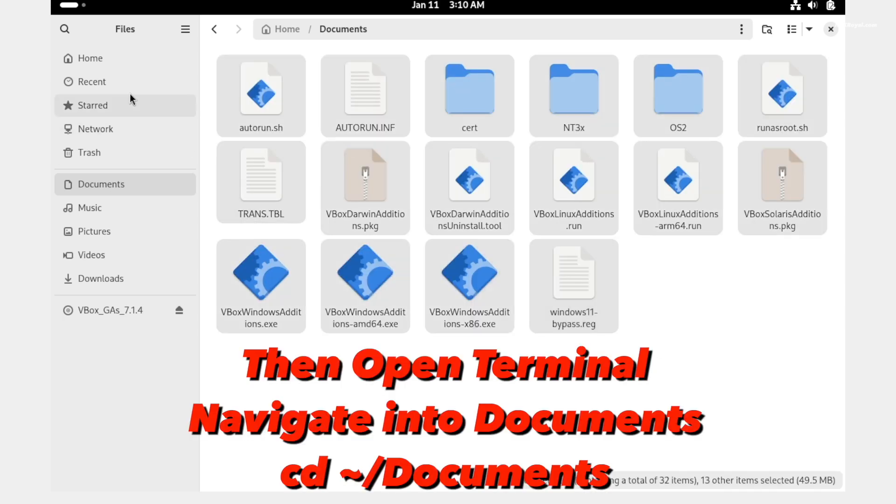
Return to the terminal, clear it, change into the Documents directory, and list its contents with ls
{"action": "left_click", "coordinate": [87, 15]}
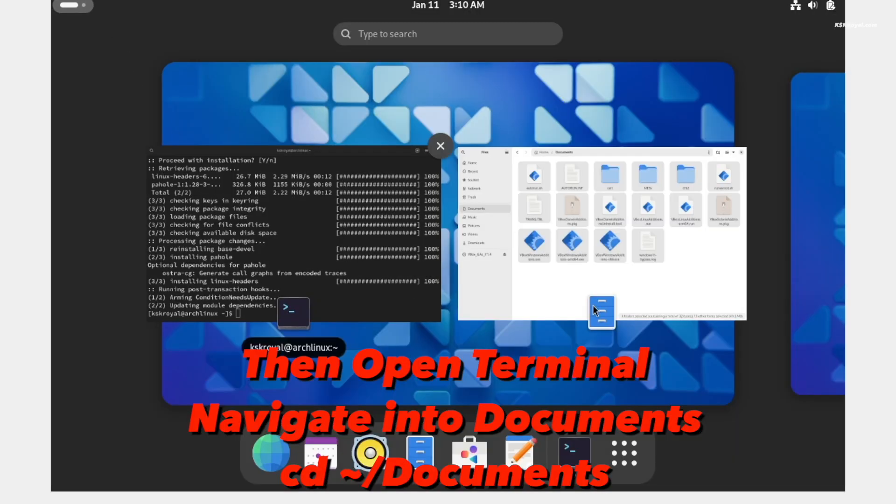
{"action": "left_click", "coordinate": [301, 256]}
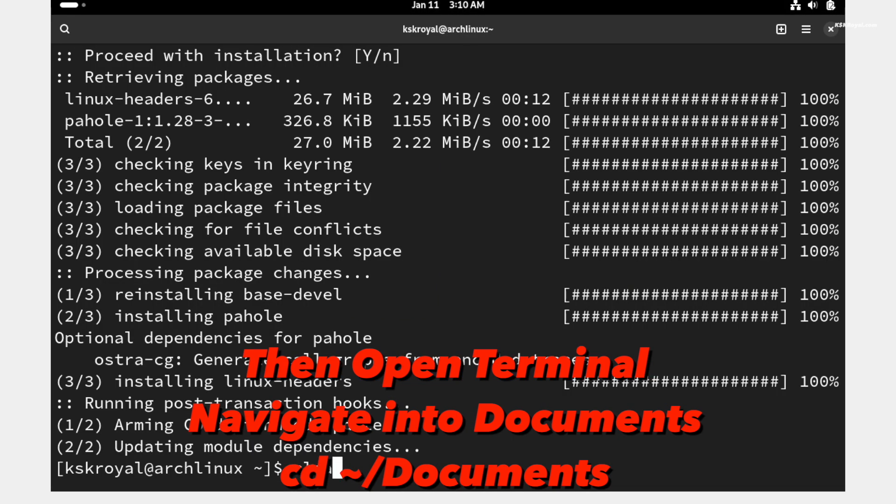
{"action": "key", "text": "ctrl+l"}
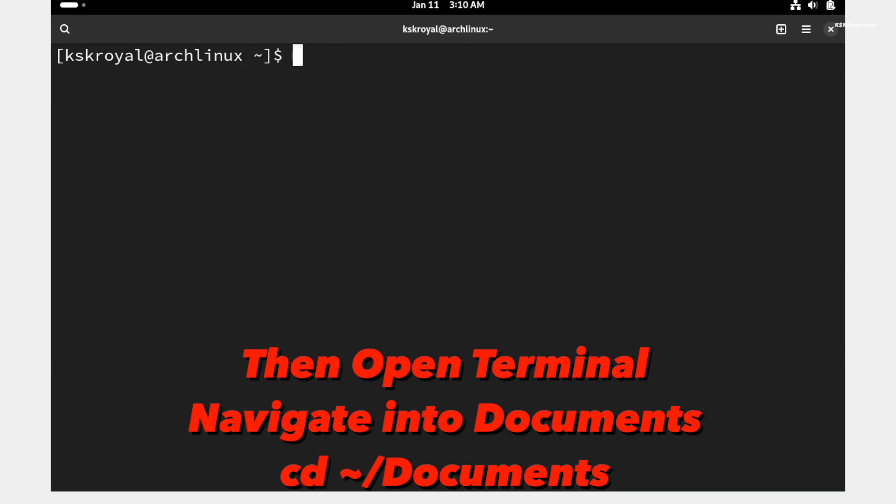
{"action": "type", "text": "cd Doc"}
{"action": "key", "text": "Tab"}
{"action": "key", "text": "Return"}
{"action": "type", "text": "ls"}
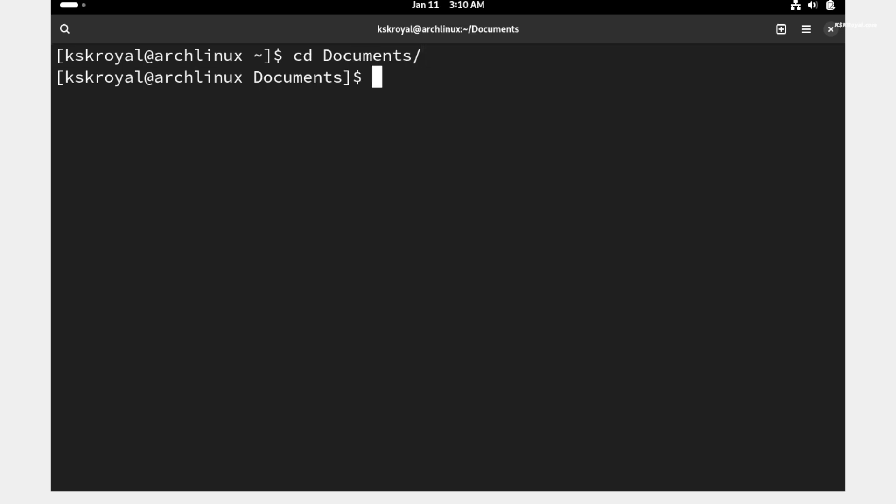
{"action": "key", "text": "Return"}
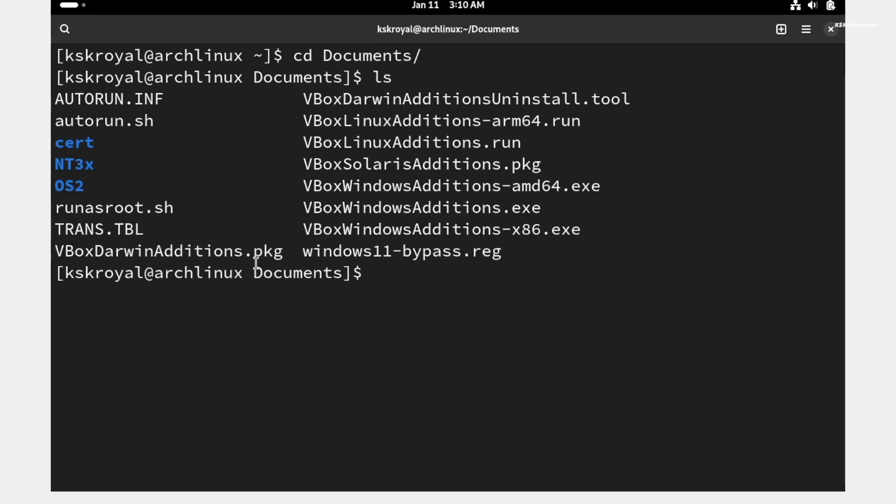
Grant full permissions to the Linux Guest Additions installer with sudo chmod 777 VBoxLinuxAdditions.run
{"action": "double_click", "coordinate": [404, 140]}
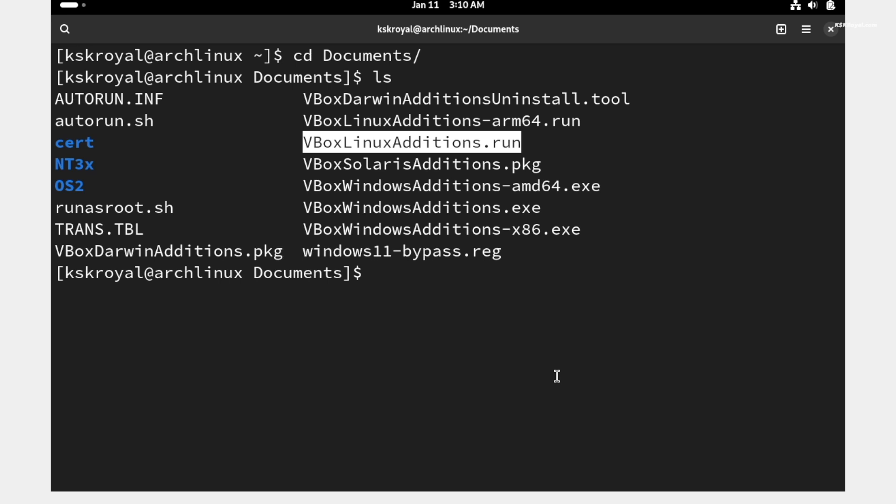
{"action": "type", "text": "sudo"}
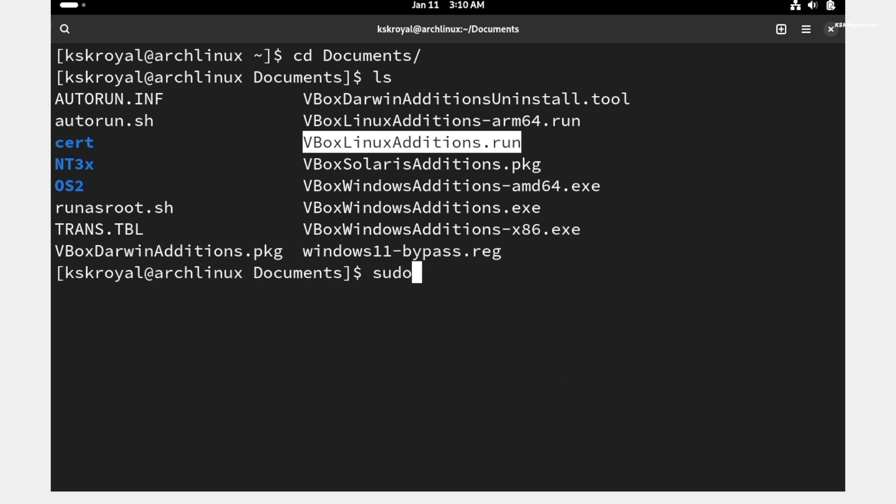
{"action": "type", "text": " chmod 777 VBoxLinuxAdditions.run"}
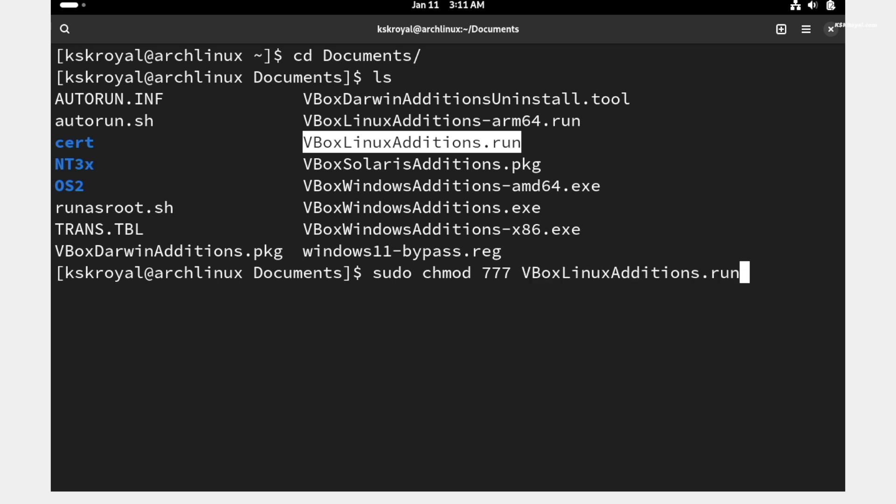
{"action": "key", "text": "Return"}
Run the Guest Additions installer with sudo ./VBoxLinuxAdditions.run
{"action": "type", "text": "sudo ."}
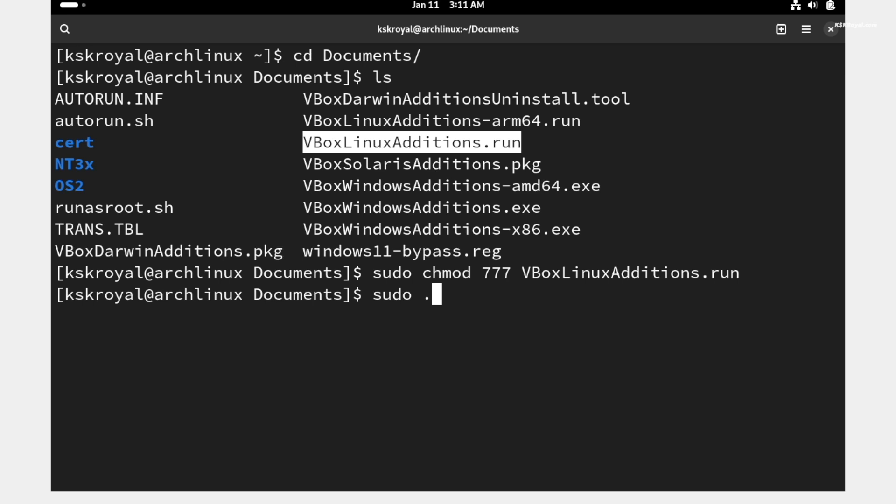
{"action": "type", "text": "/VBoxL"}
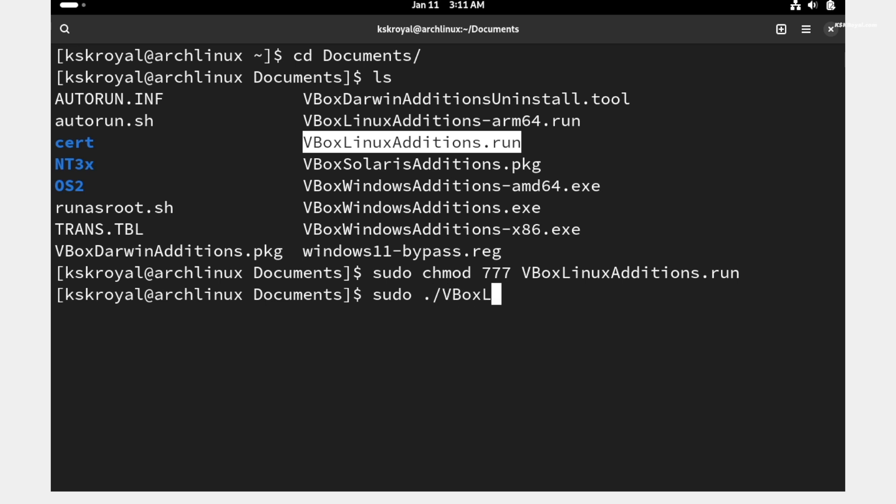
{"action": "key", "text": "Tab"}
{"action": "type", "text": "."}
{"action": "key", "text": "Tab"}
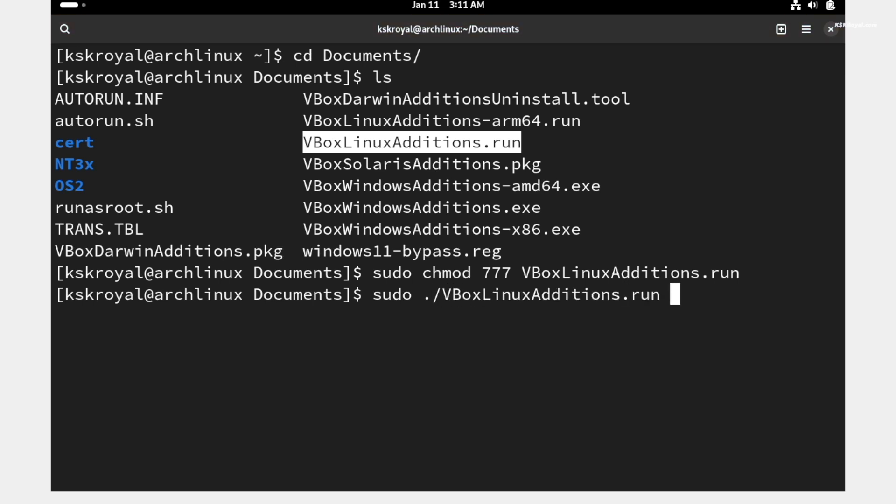
{"action": "key", "text": "Return"}
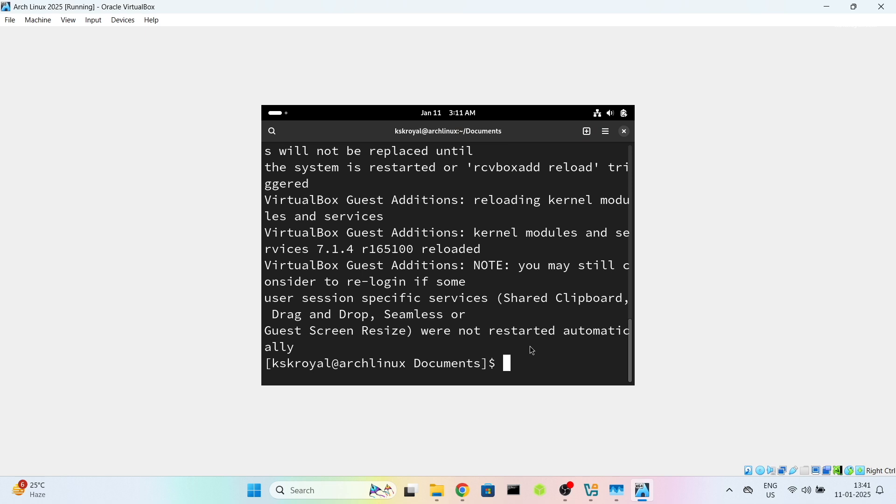
Switch the virtual machine to full screen with the information message disabled, and toggle to windowed mode and back to full screen
{"action": "key", "text": "Control_R+f"}
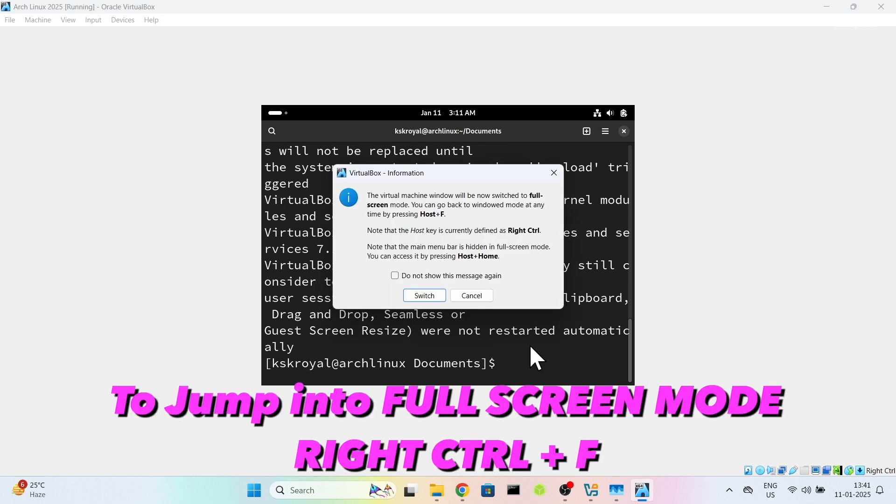
{"action": "left_click", "coordinate": [425, 277]}
{"action": "left_click", "coordinate": [425, 295]}
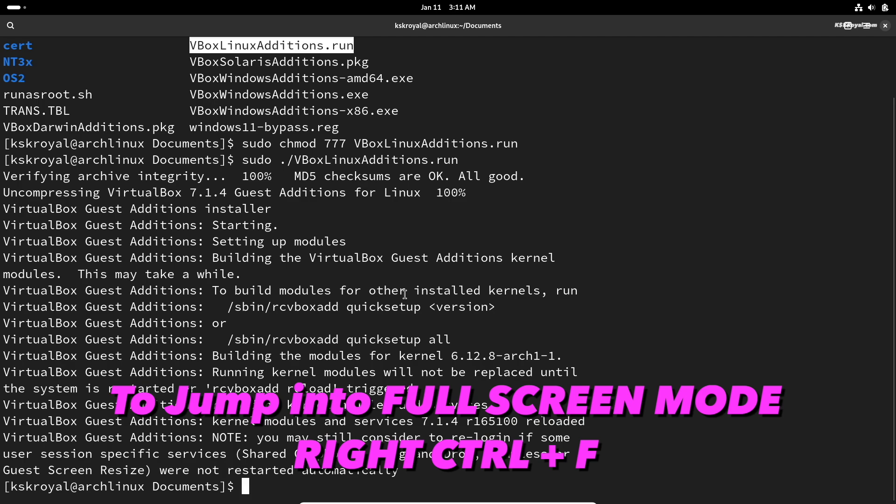
{"action": "key", "text": "Control_R+f"}
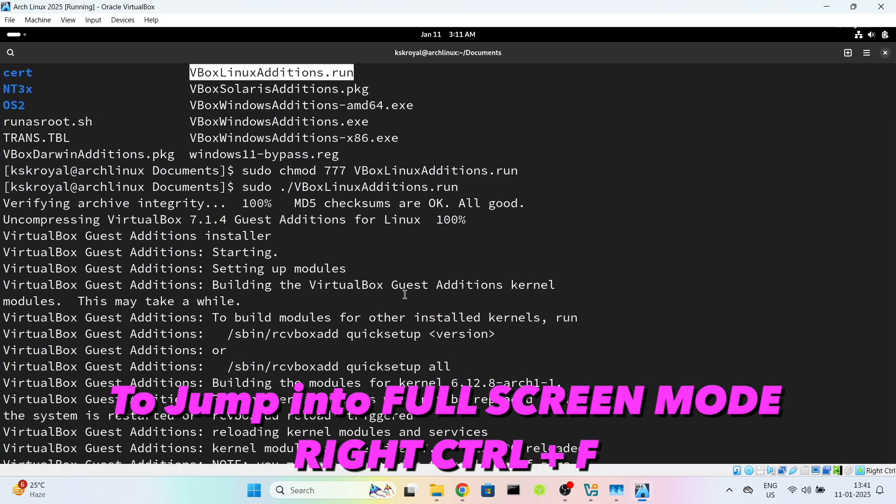
{"action": "key", "text": "Control_R+f"}
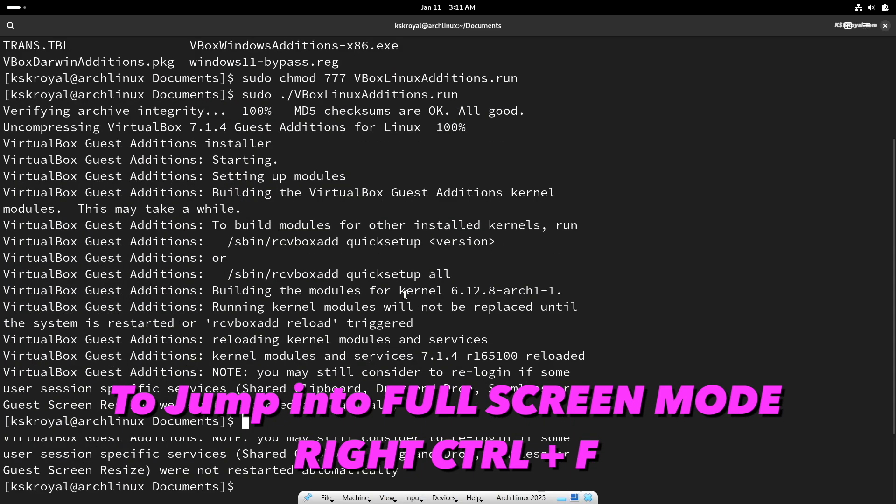
Return the virtual machine to windowed mode and clear the terminal
{"action": "key", "text": "Control_R+f"}
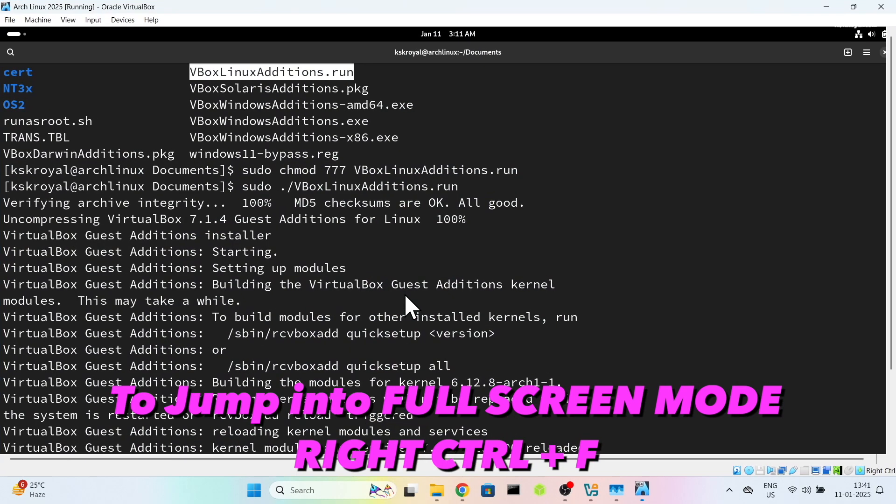
{"action": "type", "text": "clea"}
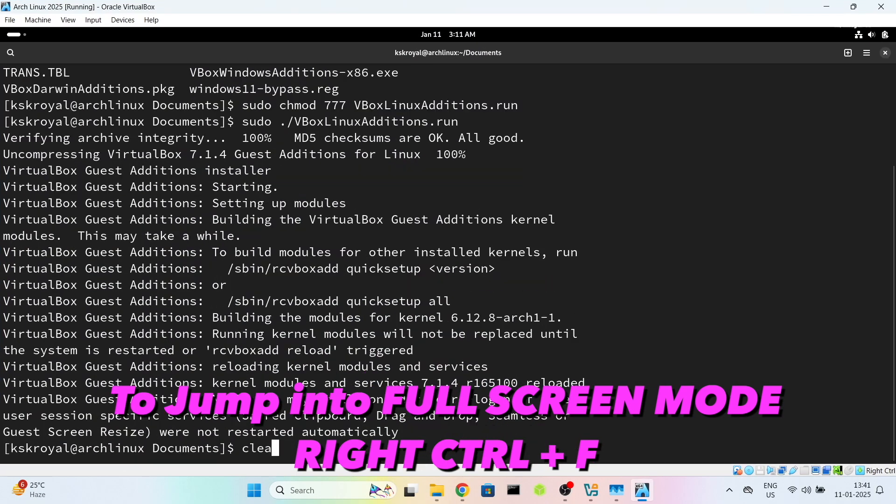
{"action": "type", "text": "r"}
{"action": "key", "text": "Return"}
Reboot the Arch Linux guest with sudo reboot now
{"action": "type", "text": "sudo reboot now"}
{"action": "key", "text": "Return"}
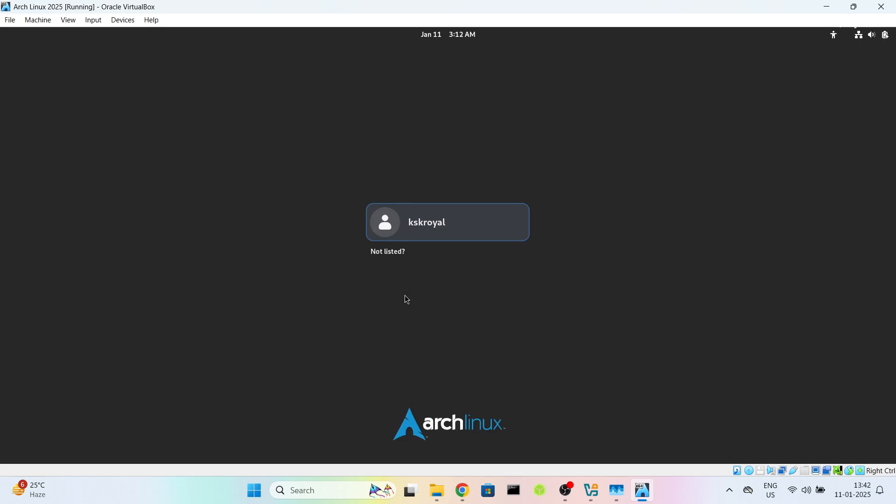
Log in to the Gnome desktop by selecting the user account and entering the account password
{"action": "left_click", "coordinate": [420, 225]}
{"action": "type", "text": "******"}
{"action": "key", "text": "Return"}
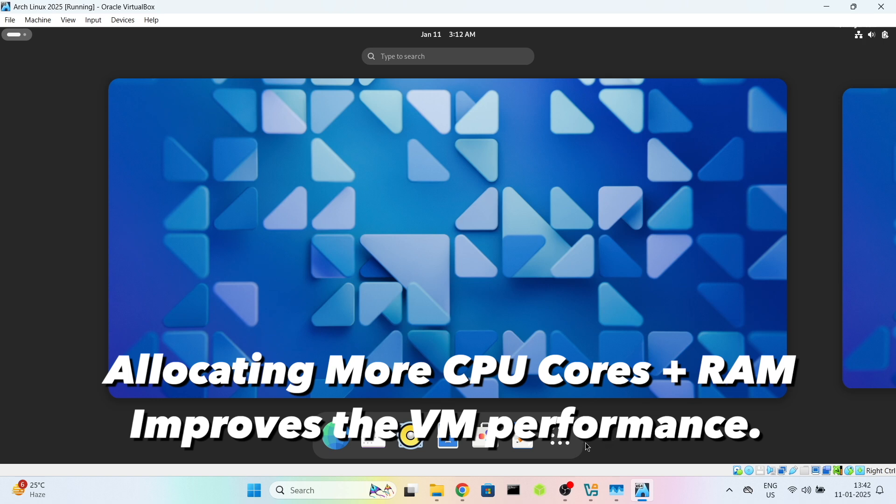
Open LibreOffice Base and close its Database Wizard without creating a database, and launch Firefox from the guest's applications
{"action": "left_click", "coordinate": [569, 445]}
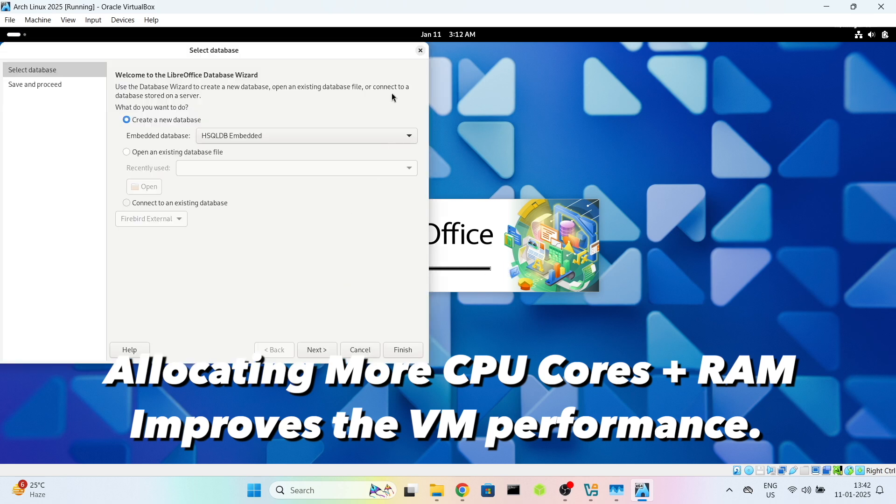
{"action": "left_click", "coordinate": [421, 50]}
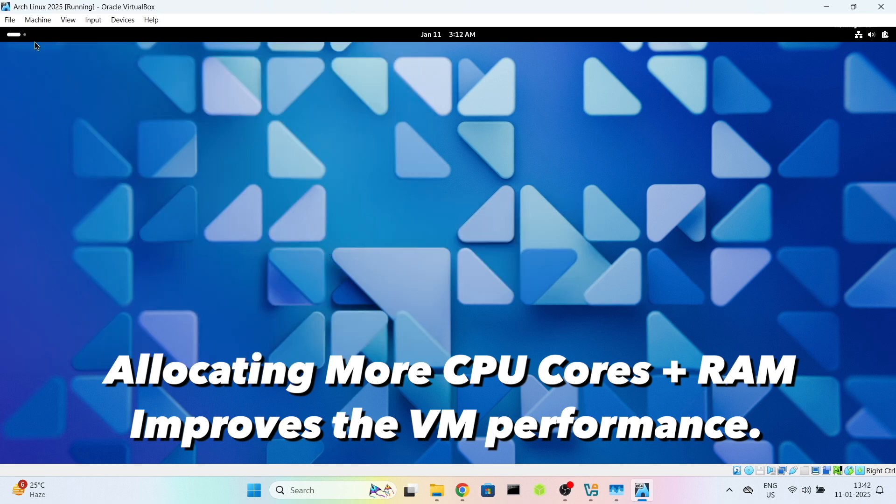
{"action": "left_click", "coordinate": [16, 35]}
{"action": "left_click", "coordinate": [558, 441]}
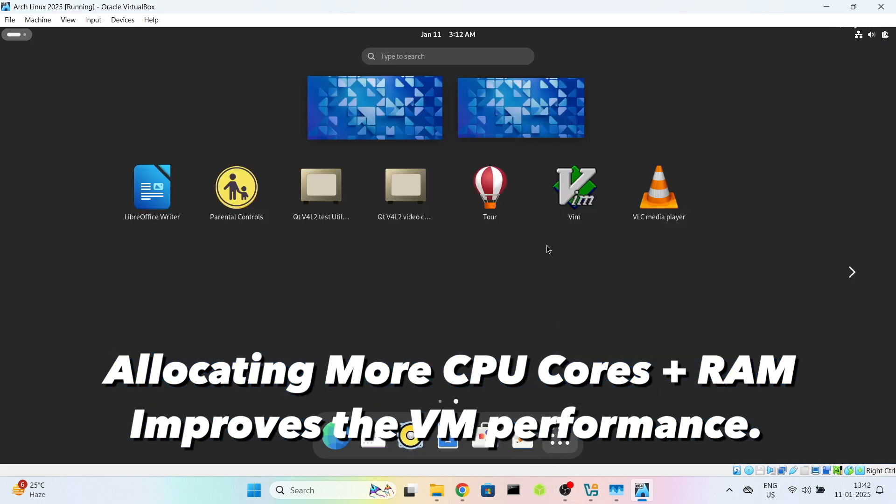
{"action": "scroll", "coordinate": [550, 249], "scroll_direction": "up", "scroll_amount": 1}
{"action": "left_click", "coordinate": [465, 286]}
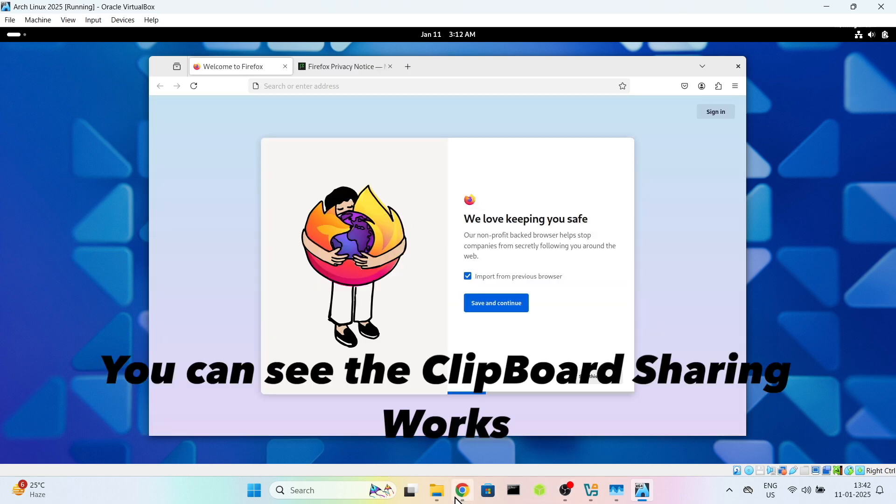
Switch to Chrome on the host, copy the address geo.mirror.pkgbuild.com/iso/2025.01.01/, and minimize the browser
{"action": "left_click", "coordinate": [460, 491]}
{"action": "right_click", "coordinate": [200, 35]}
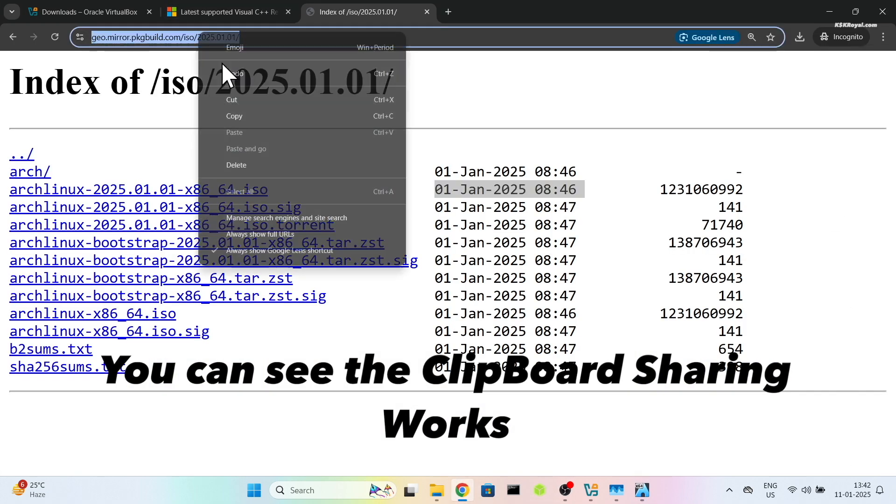
{"action": "left_click", "coordinate": [239, 115]}
{"action": "left_click", "coordinate": [831, 10]}
Load the copied address in the guest's Firefox to test clipboard sharing, and close Firefox
{"action": "left_click", "coordinate": [392, 87]}
{"action": "right_click", "coordinate": [395, 88]}
{"action": "left_click", "coordinate": [444, 167]}
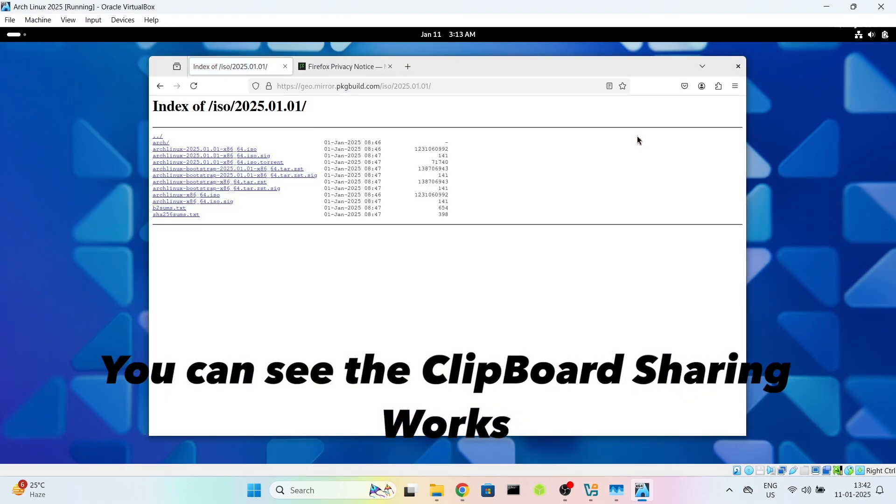
{"action": "scroll", "coordinate": [587, 320], "scroll_direction": "up", "scroll_amount": 5, "text": "ctrl"}
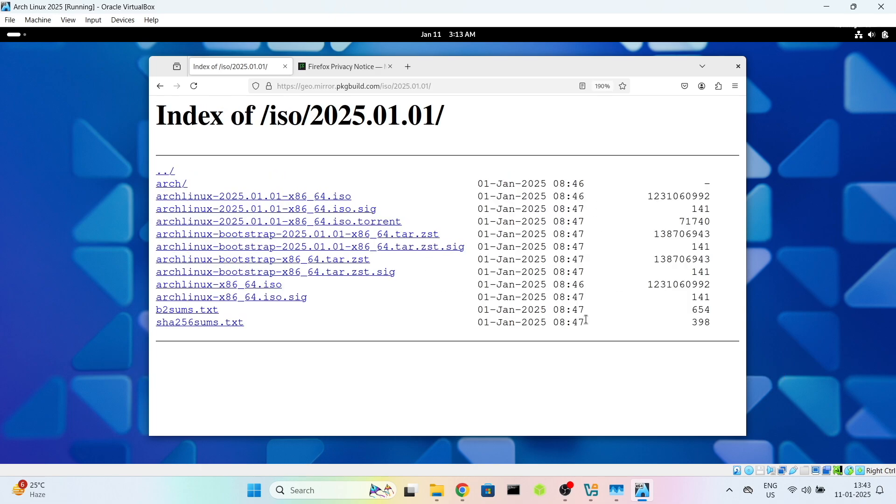
{"action": "left_click", "coordinate": [738, 66]}
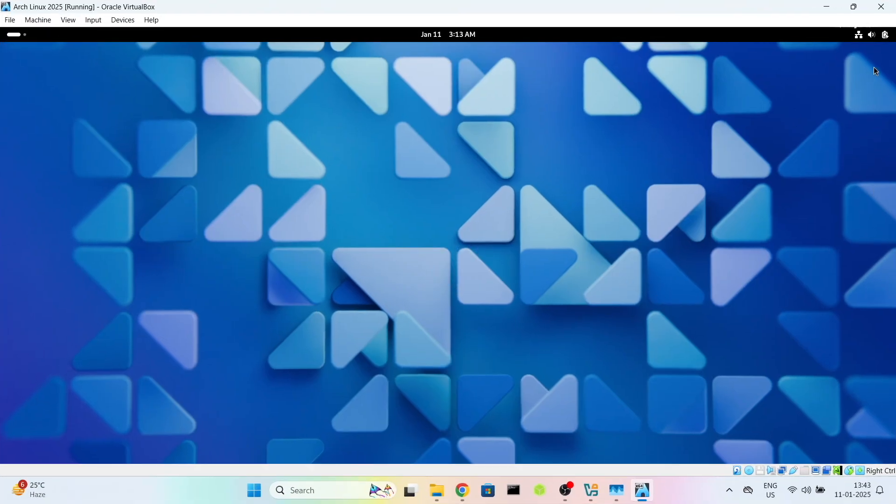
Power off the Arch Linux guest from the Gnome desktop and confirm the shutdown
{"action": "left_click", "coordinate": [884, 37]}
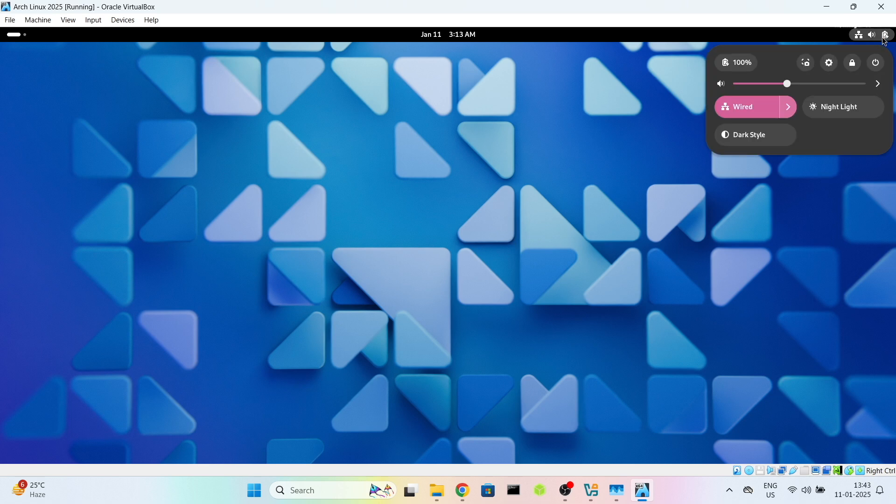
{"action": "left_click", "coordinate": [878, 66]}
{"action": "left_click", "coordinate": [779, 156]}
{"action": "left_click", "coordinate": [507, 271]}
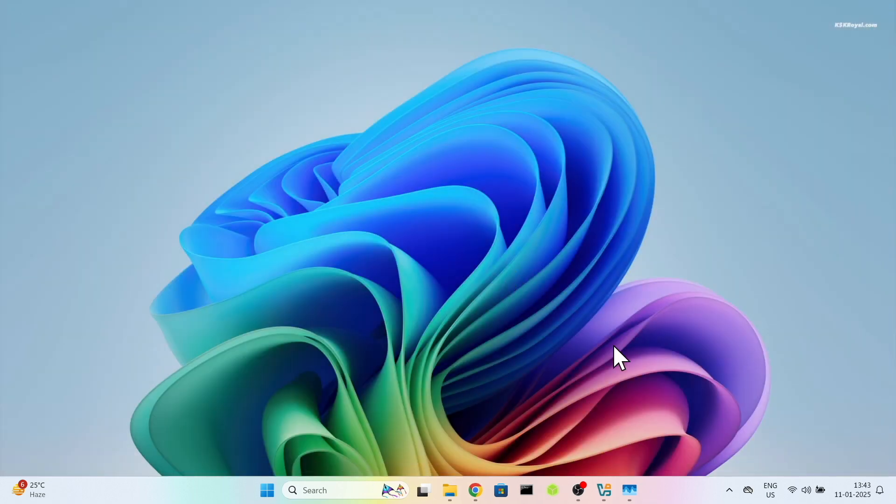
Switch to Oracle VirtualBox Manager and request removal of the Arch Linux 2025 virtual machine
{"action": "left_click", "coordinate": [604, 490]}
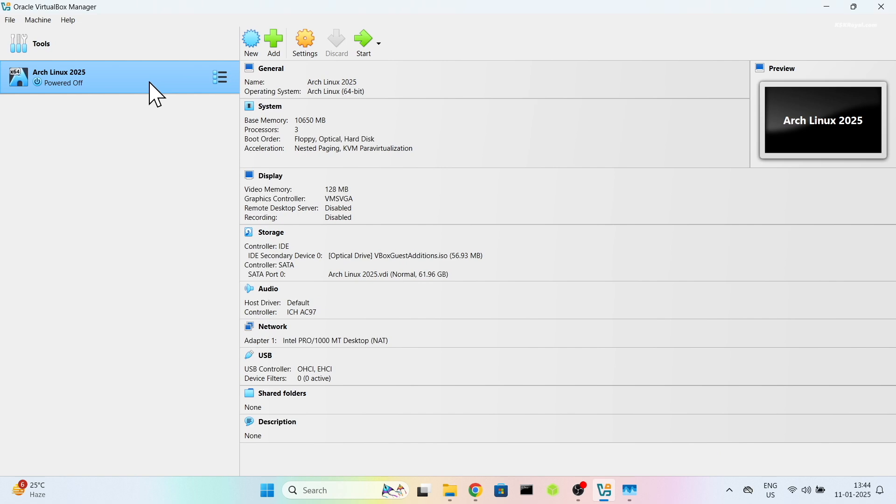
{"action": "left_click", "coordinate": [217, 147]}
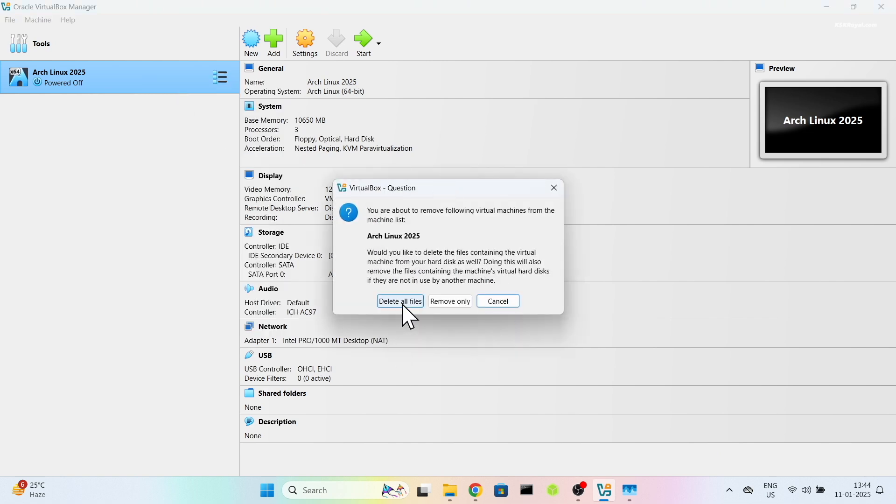